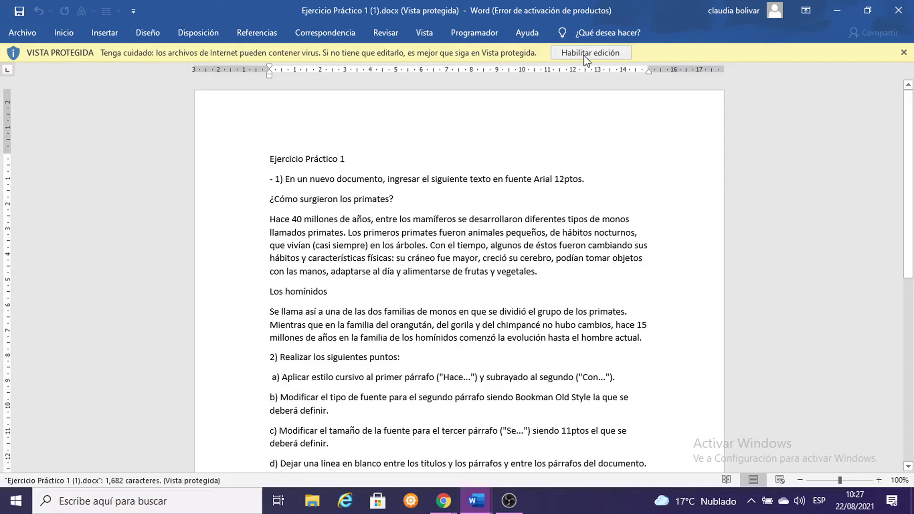
Step: Enable editing of the exercise document and copy its passage from "¿Cómo surgieron los primates?" through the "Los homínidos" paragraph into a new document
{"action": "left_click", "coordinate": [590, 52]}
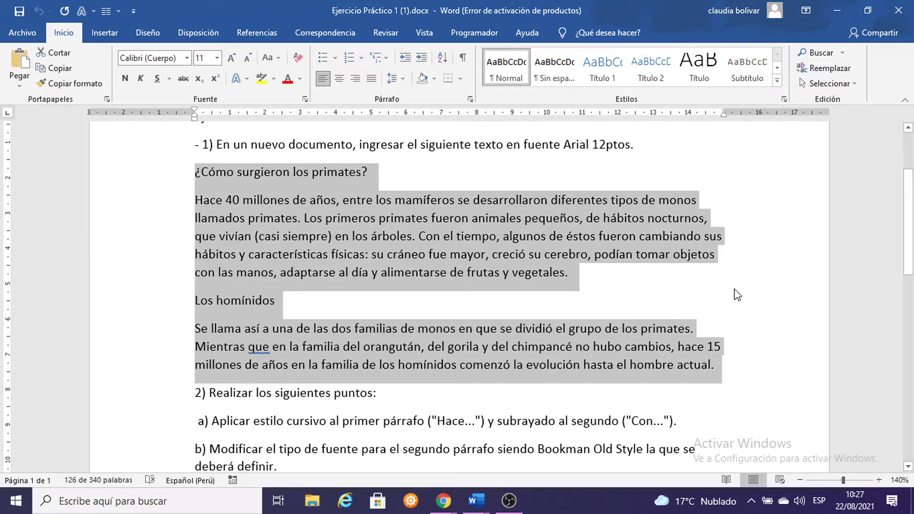
{"action": "key", "text": "ctrl+n"}
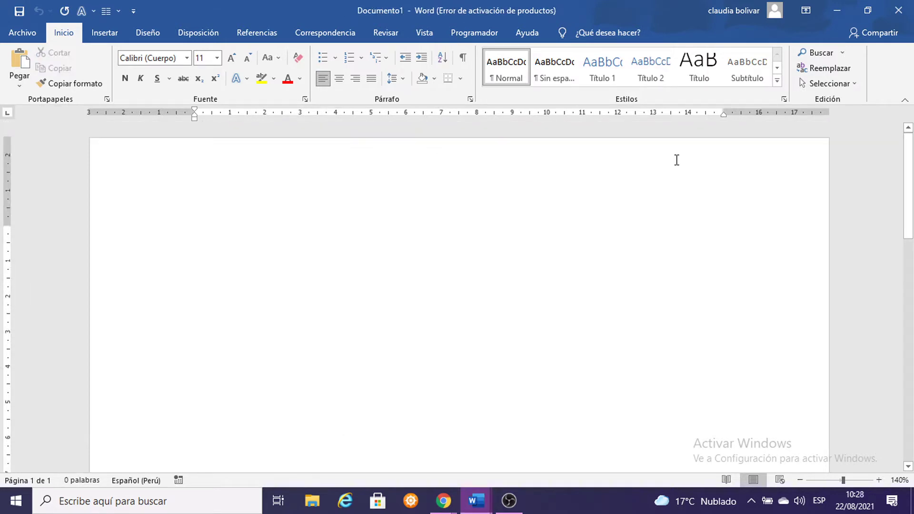
{"action": "type", "text": "¿Cómo surgieron los primates? Hace 40 millones de años, entre los mamíferos se desarrollaron diferentes tipos de monos llamados primates. Los primeros primates fueron animales pequeños, de hábitos nocturnos, que vivían (casi siempre) en los árboles. Con el tiempo, algunos de éstos fueron cambiando sus hábitos y características físicas: su cráneo fue mayor, creció su cerebro, podían tomar objetos con las manos, adaptarse al día y alimentarse de frutas y vegetales. Los homínidos Se llama así a una de las dos familias de monos en que se dividió el grupo de los primates. Mientras que en la familia del orangután, del gorila y del chimpancé no hubo cambios, hace 15 millones de años en la familia de los homínidos comenzó la evolución hasta el hombre actual."}
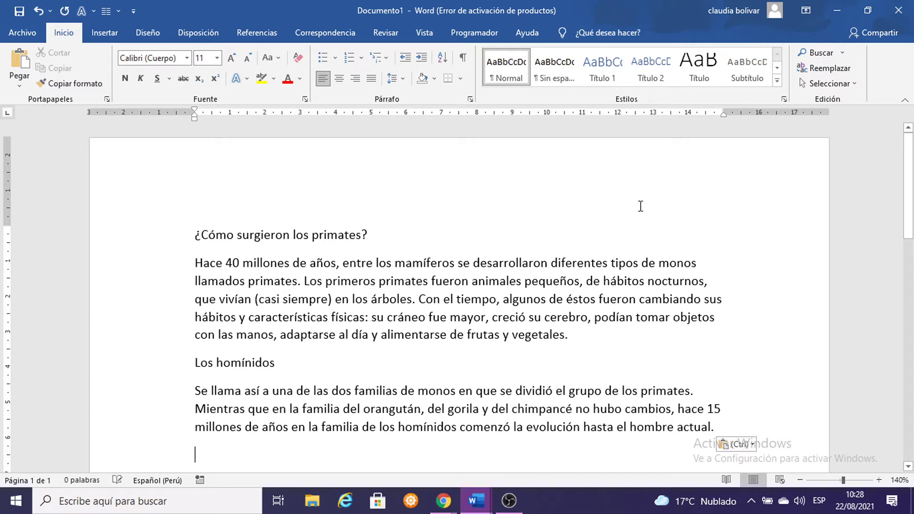
Step: Find the keyboard image TECLADO 2.jpg in the Escritorio folder of the file explorer and open it in Paint
{"action": "left_click", "coordinate": [318, 504]}
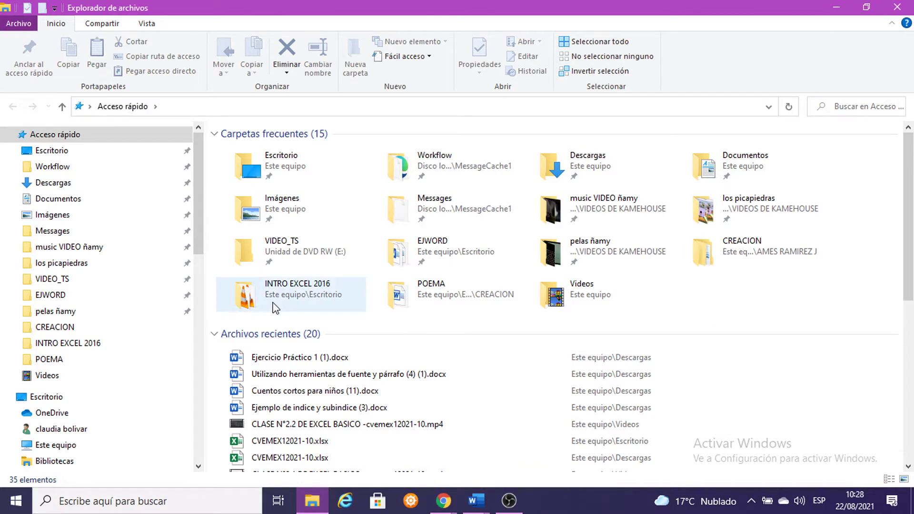
{"action": "left_click", "coordinate": [50, 156]}
{"action": "scroll", "coordinate": [443, 274], "scroll_direction": "down", "scroll_amount": 3}
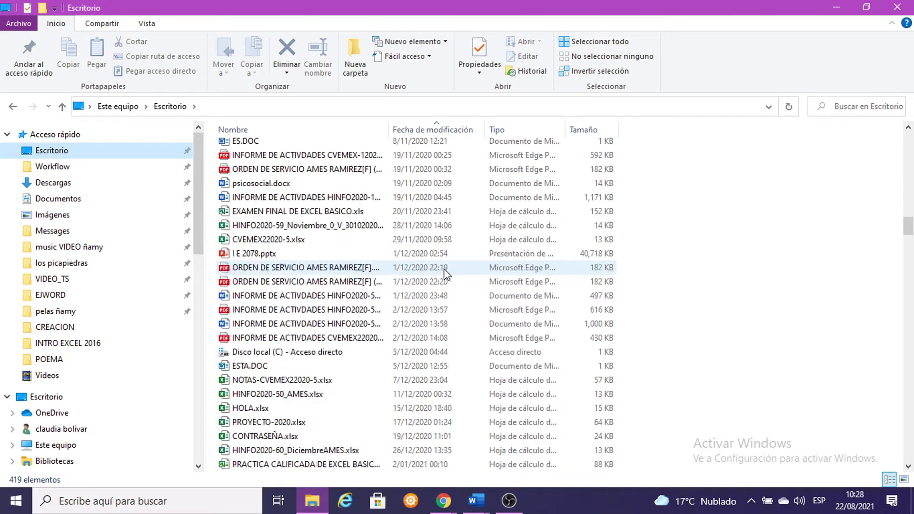
{"action": "scroll", "coordinate": [445, 273], "scroll_direction": "down", "scroll_amount": 8}
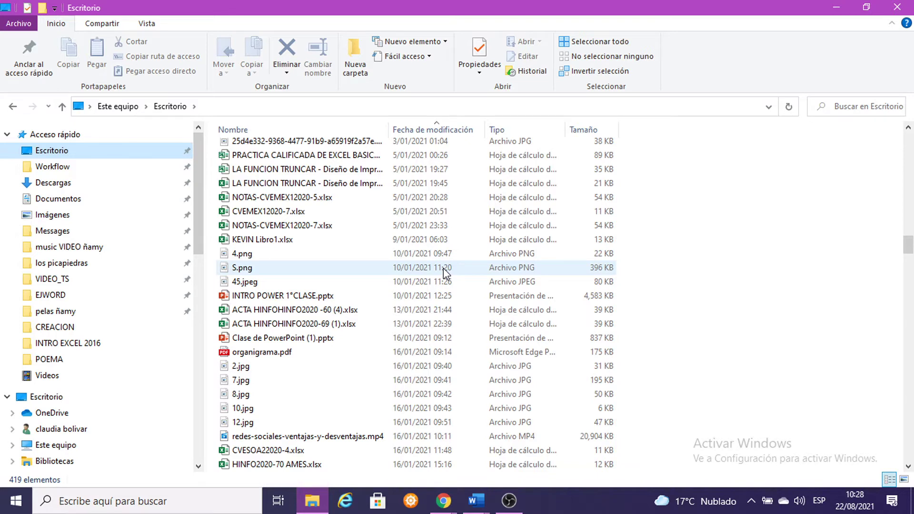
{"action": "scroll", "coordinate": [443, 268], "scroll_direction": "down", "scroll_amount": 3}
{"action": "left_click", "coordinate": [251, 408]}
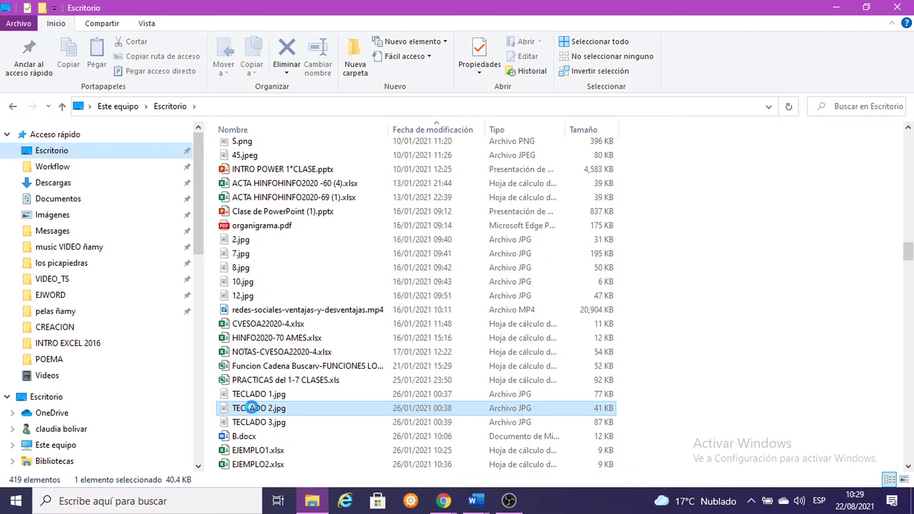
{"action": "double_click", "coordinate": [252, 408]}
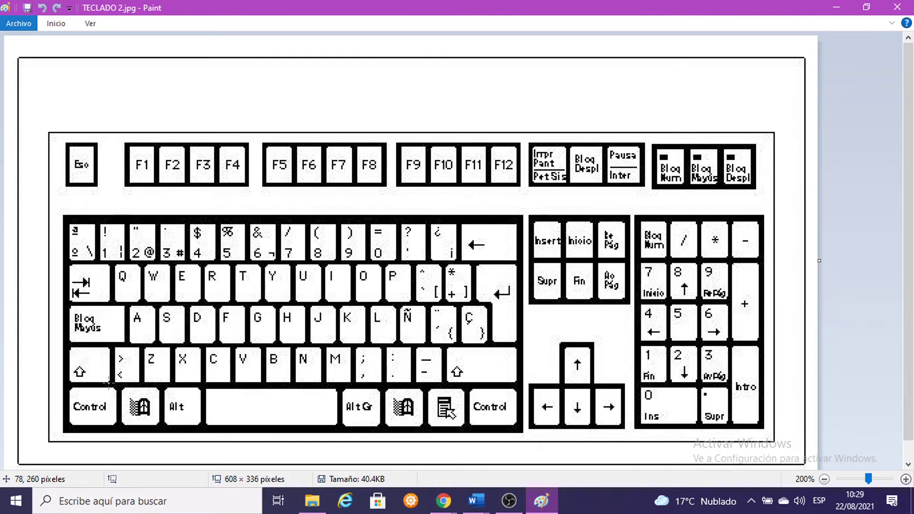
Step: Mark the Control and U keys with strokes on the keyboard image, undo both strokes, and return to the new Word document
{"action": "left_click_drag", "start_coordinate": [105, 395], "coordinate": [84, 419]}
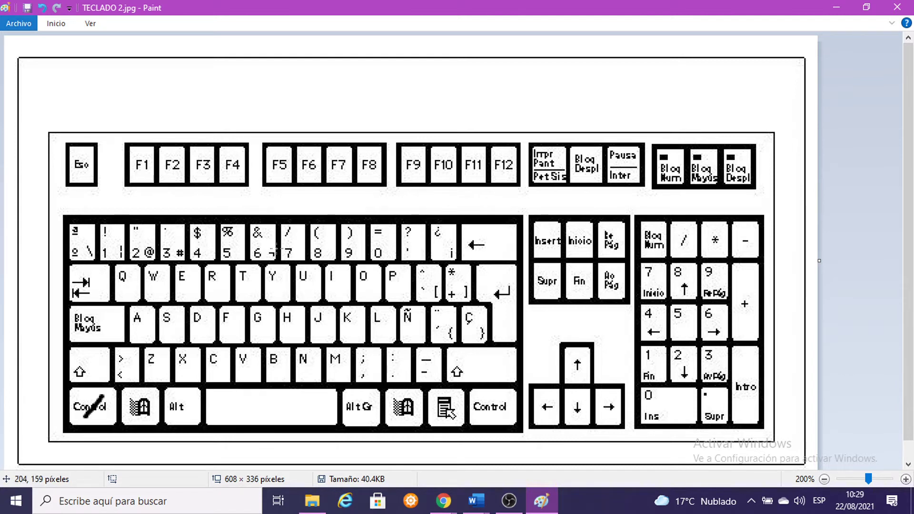
{"action": "left_click_drag", "start_coordinate": [318, 269], "coordinate": [298, 293]}
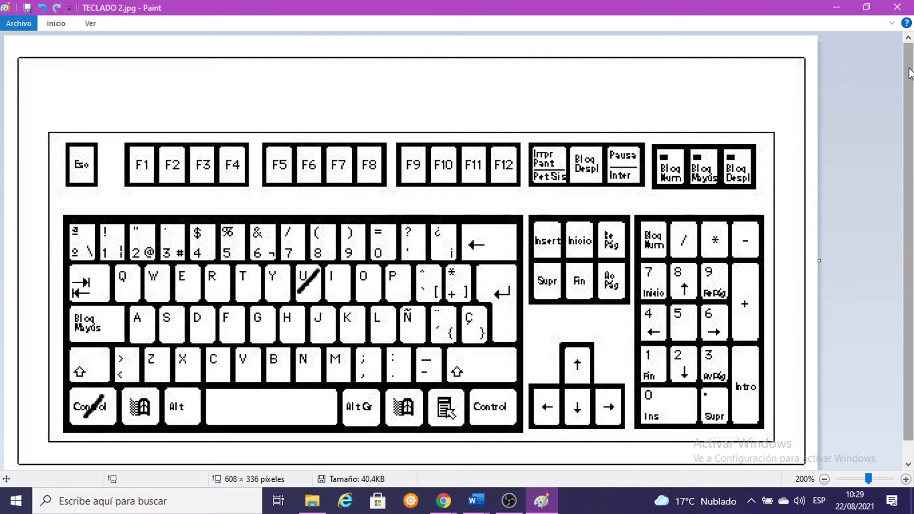
{"action": "key", "text": "ctrl+z"}
{"action": "key", "text": "ctrl+z"}
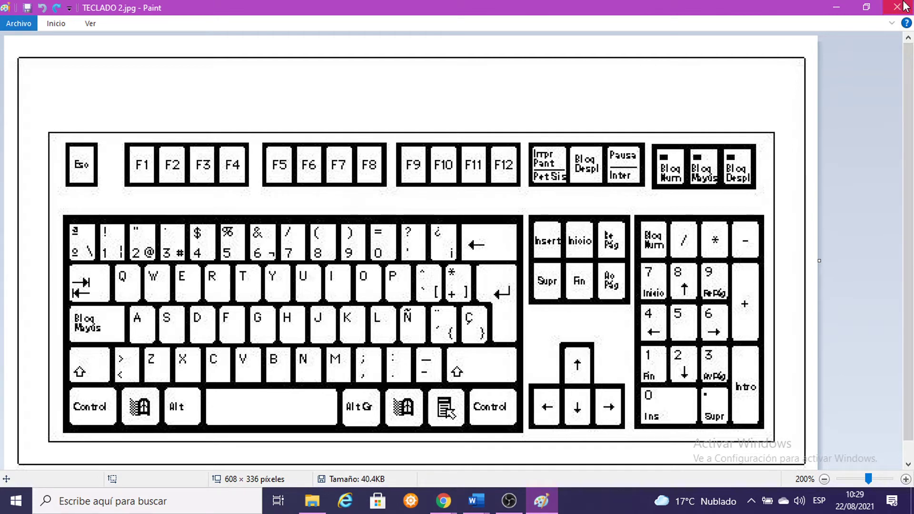
{"action": "left_click", "coordinate": [836, 6]}
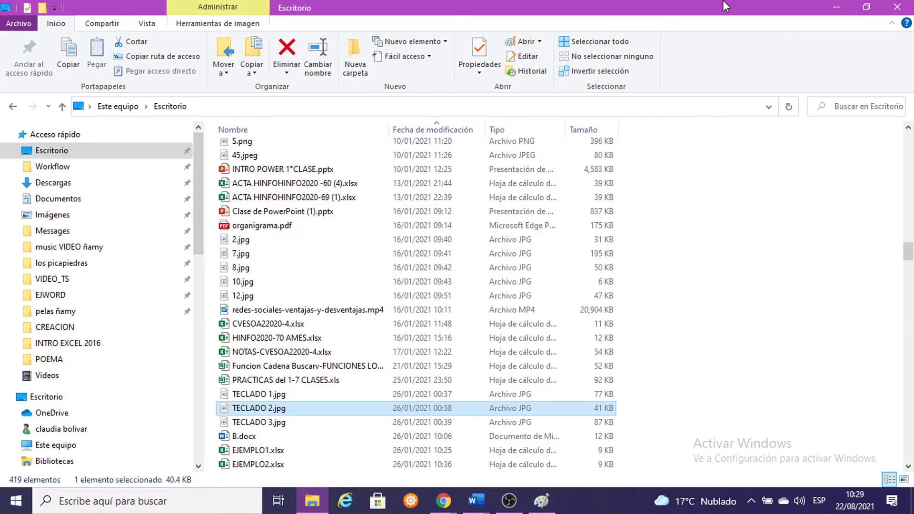
{"action": "left_click", "coordinate": [837, 7]}
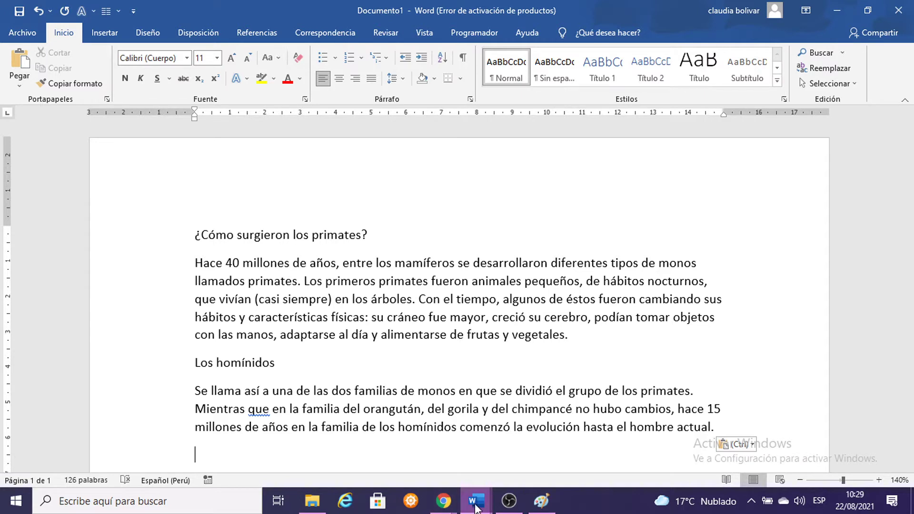
Step: Review the formatting tasks under point 2 of Ejercicio Práctico 1 and return to the new document
{"action": "mouse_move", "coordinate": [477, 508]}
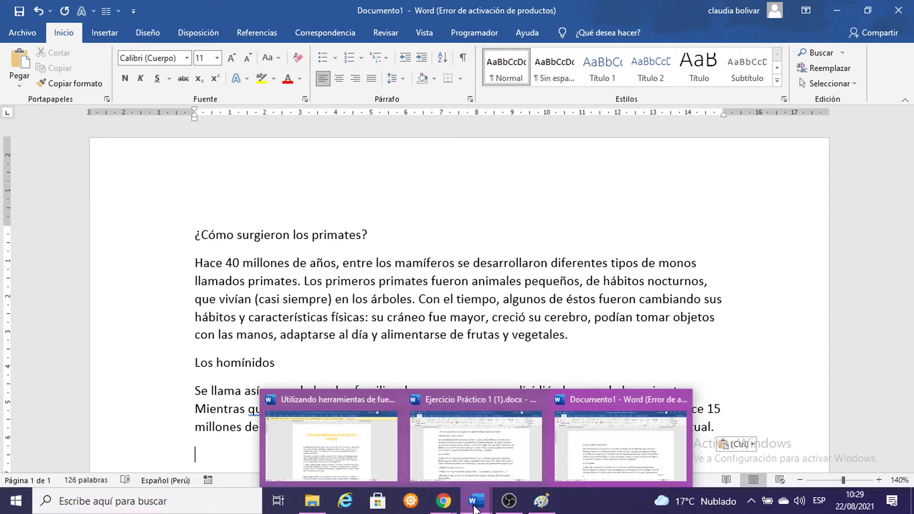
{"action": "left_click", "coordinate": [496, 431]}
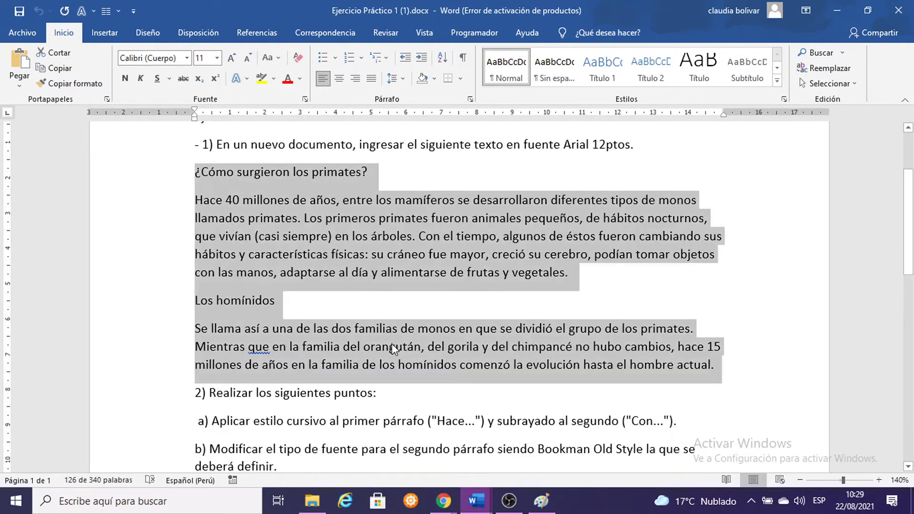
{"action": "scroll", "coordinate": [390, 350], "scroll_direction": "down", "scroll_amount": 3}
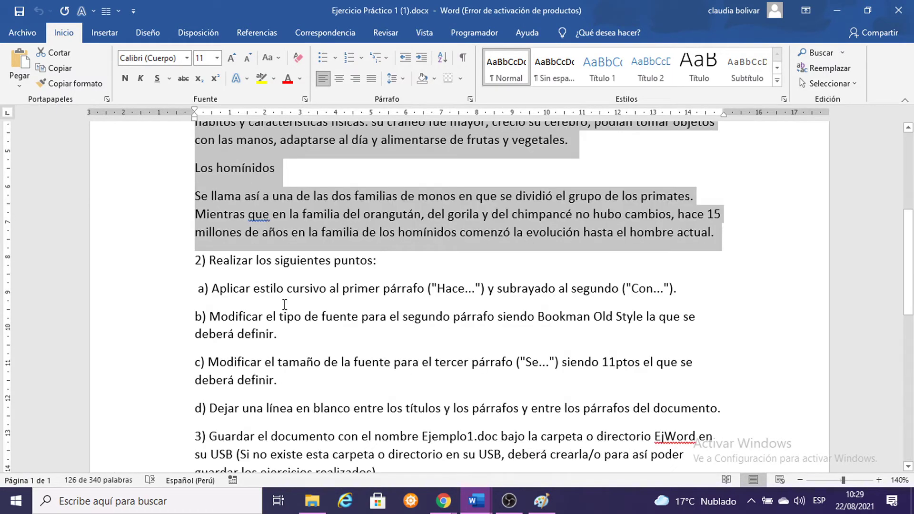
{"action": "left_click", "coordinate": [228, 289]}
{"action": "scroll", "coordinate": [632, 143], "scroll_direction": "up", "scroll_amount": 3}
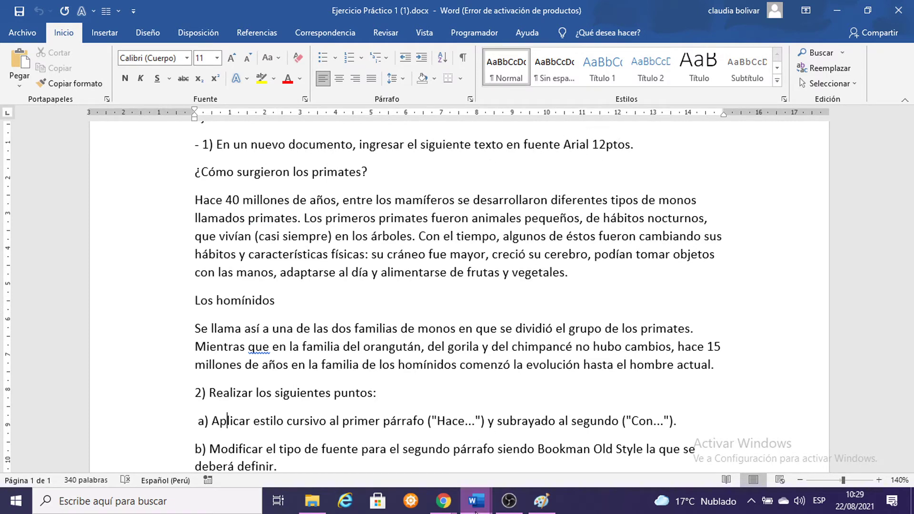
{"action": "mouse_move", "coordinate": [476, 503]}
{"action": "left_click", "coordinate": [648, 419]}
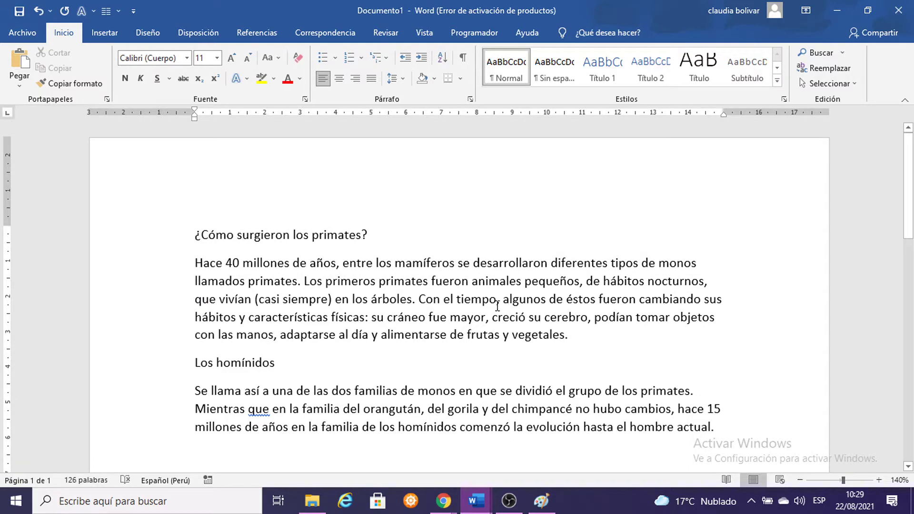
Step: Select all the new document's text, mark the Control and E keys on the Paint keyboard image, and return to Word
{"action": "key", "text": "ctrl+e"}
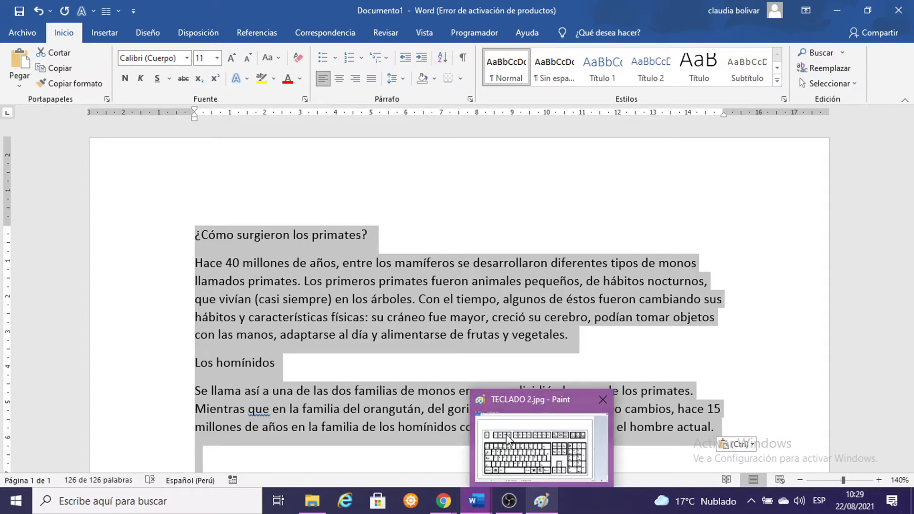
{"action": "left_click", "coordinate": [510, 442]}
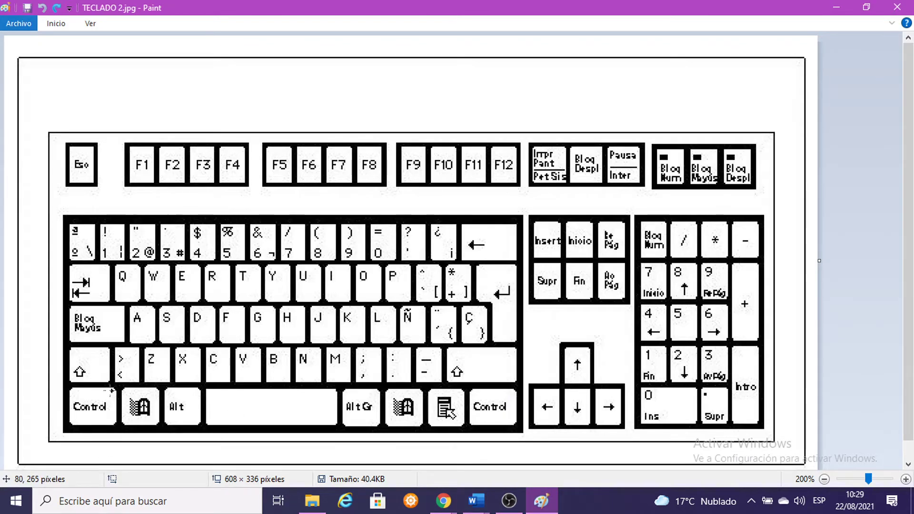
{"action": "left_click_drag", "start_coordinate": [113, 391], "coordinate": [75, 422]}
{"action": "left_click_drag", "start_coordinate": [201, 268], "coordinate": [185, 296]}
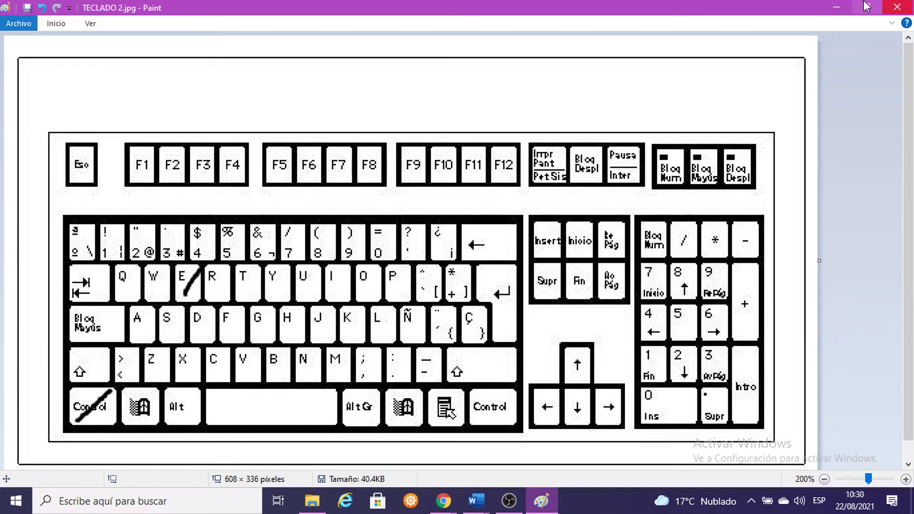
{"action": "left_click", "coordinate": [836, 7]}
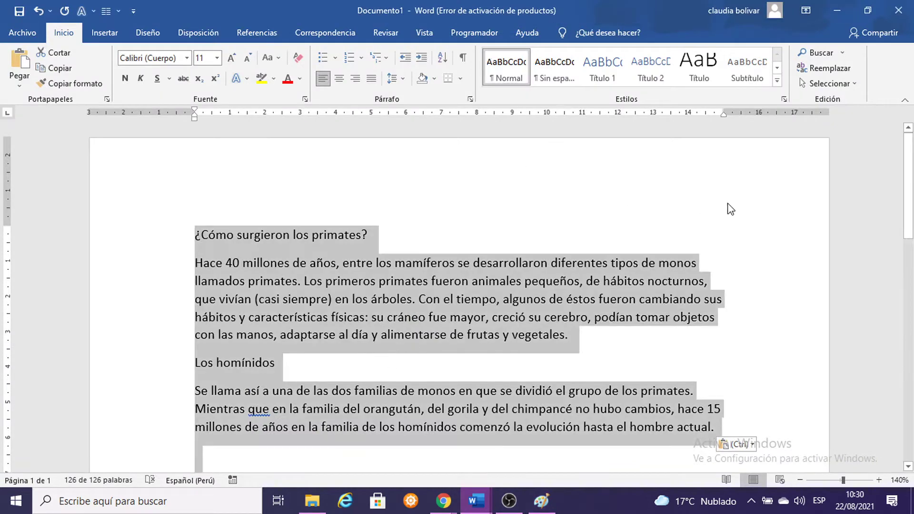
Step: Change the font of the selected text to Arial
{"action": "left_click", "coordinate": [186, 58]}
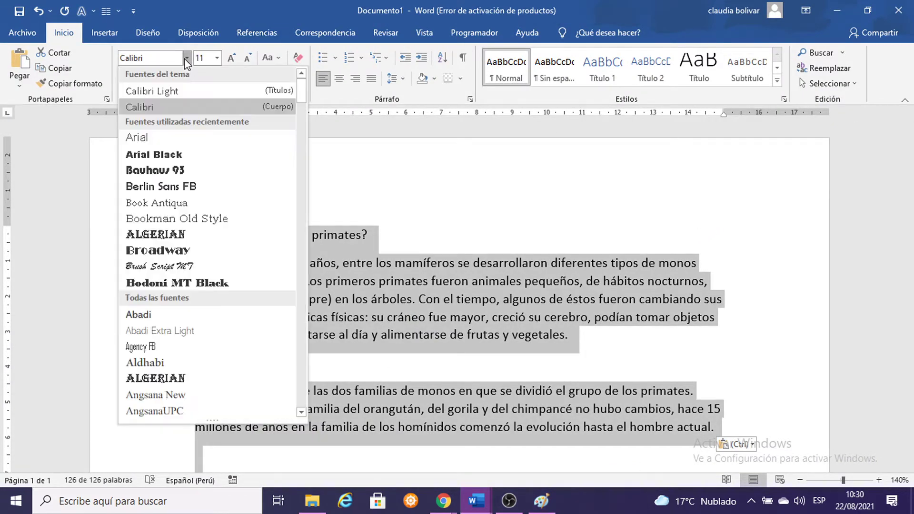
{"action": "left_click", "coordinate": [186, 58]}
{"action": "left_click", "coordinate": [186, 58]}
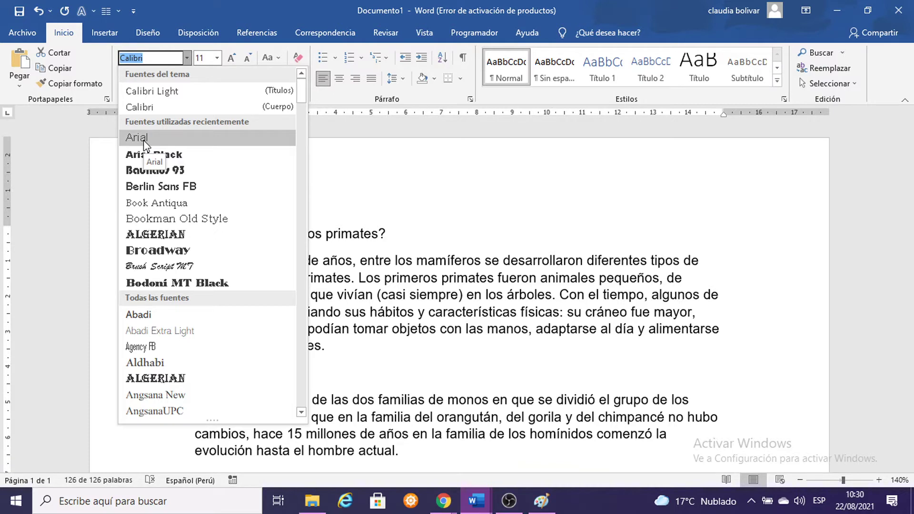
{"action": "left_click", "coordinate": [144, 138]}
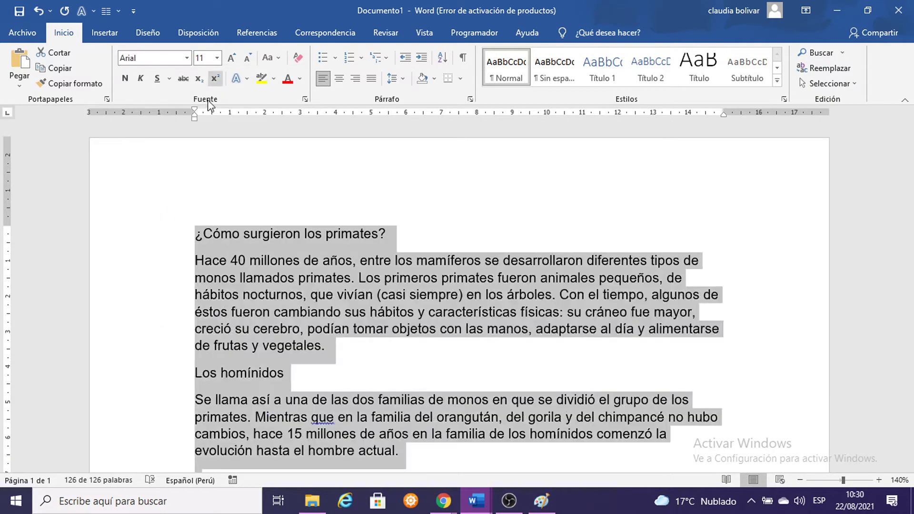
Step: Check the font requirement in the exercise document and set the new document's selected text to size 12
{"action": "mouse_move", "coordinate": [486, 508]}
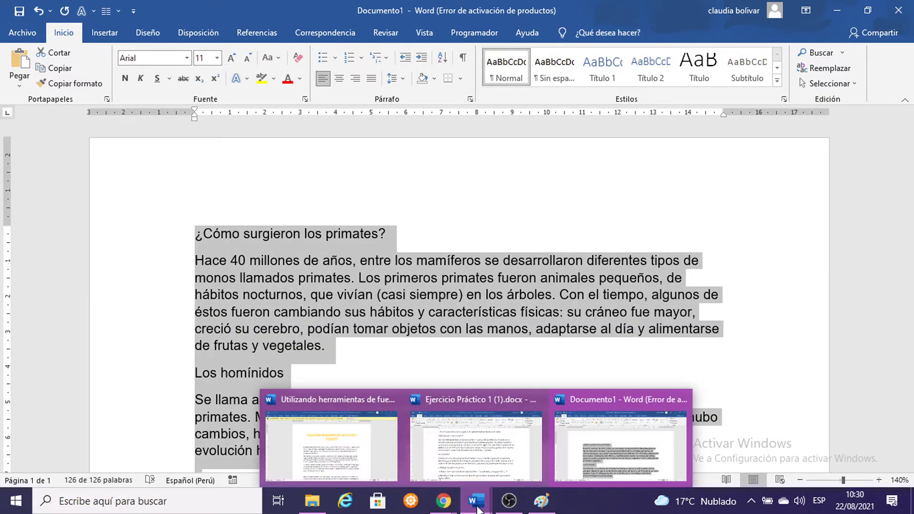
{"action": "left_click", "coordinate": [475, 468]}
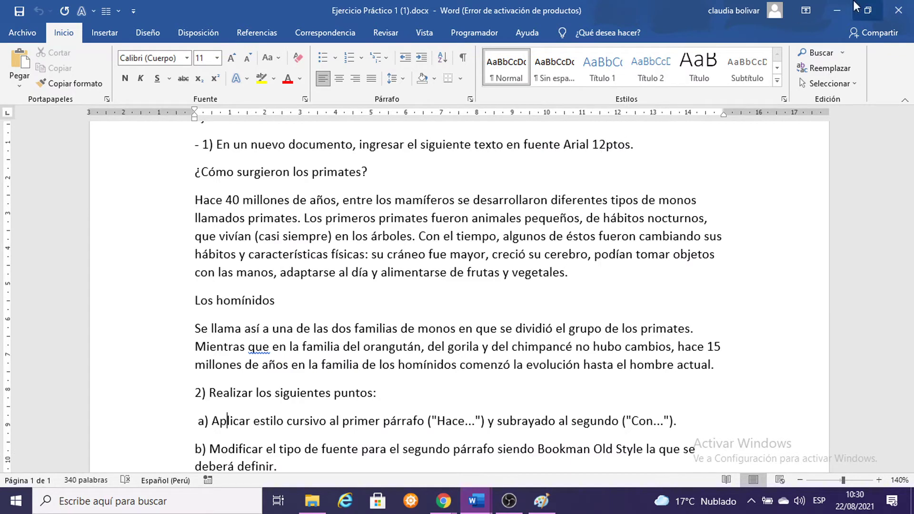
{"action": "left_click", "coordinate": [837, 7]}
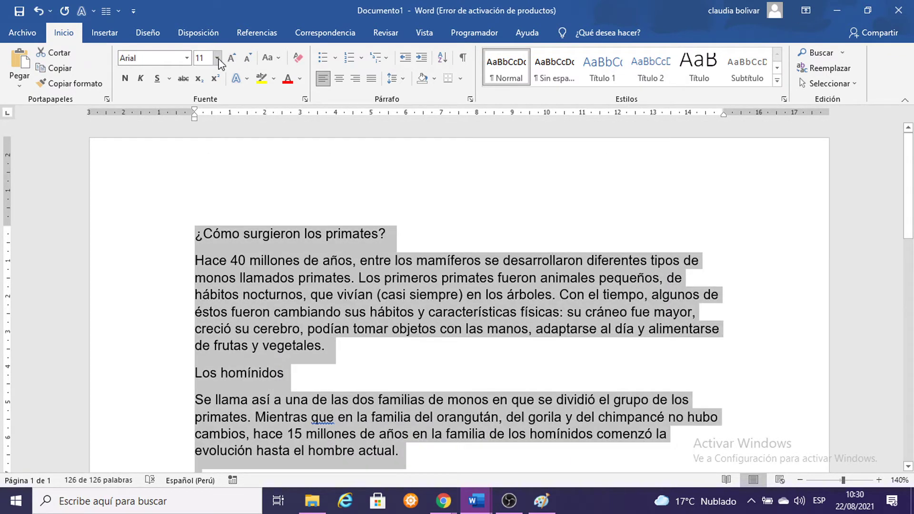
{"action": "left_click", "coordinate": [218, 58]}
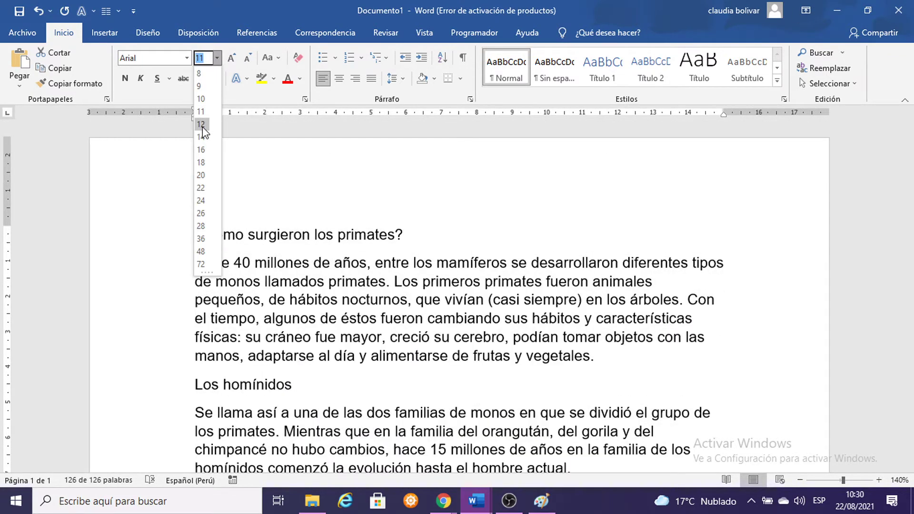
{"action": "left_click", "coordinate": [202, 125]}
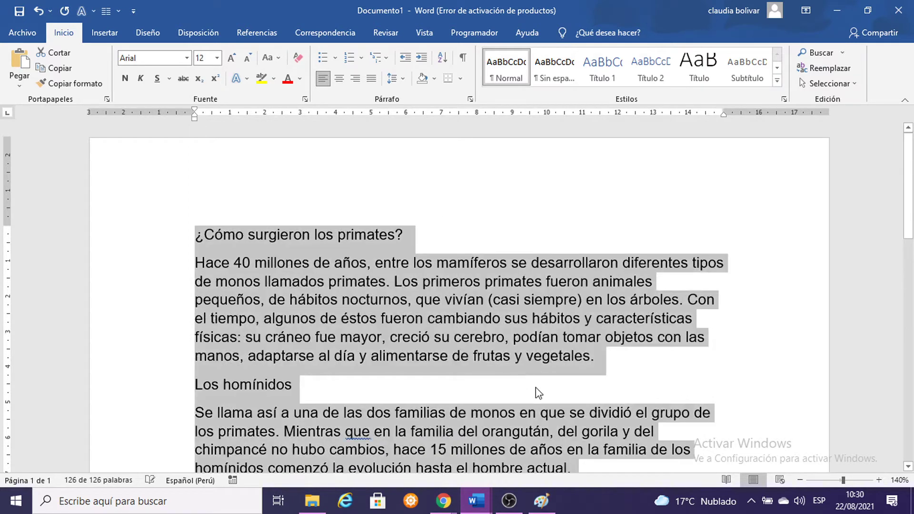
Step: Launch Paint with the MSPAINT command, paste the captured screenshot of the font size list at 200% zoom, and return to Word
{"action": "key", "text": "super+r"}
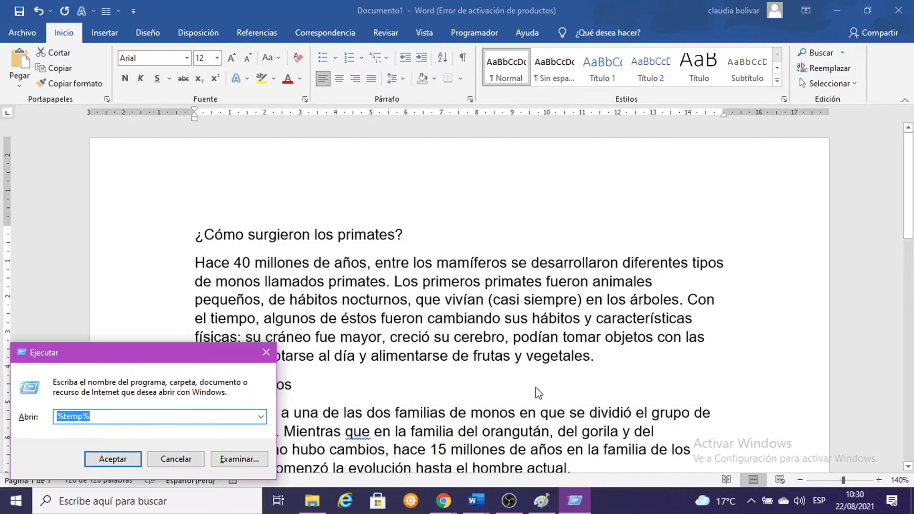
{"action": "type", "text": "MSPAINT"}
{"action": "key", "text": "Return"}
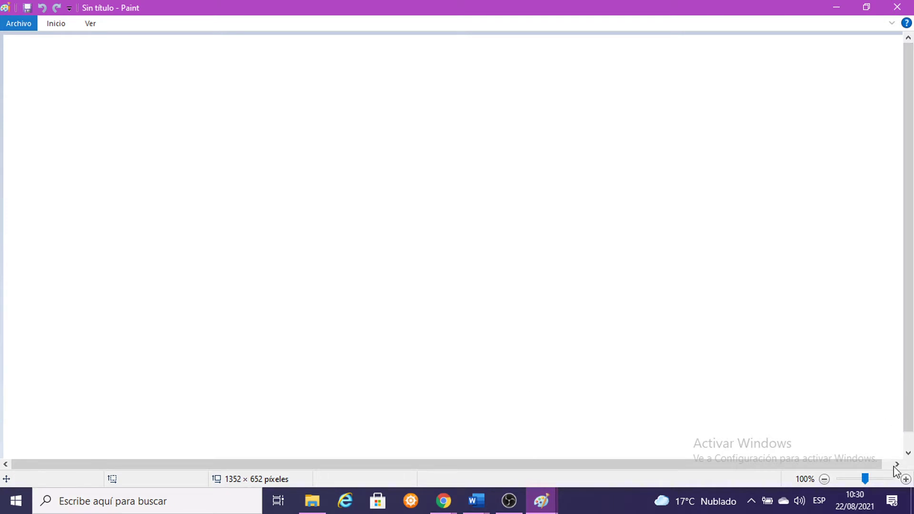
{"action": "left_click", "coordinate": [906, 479]}
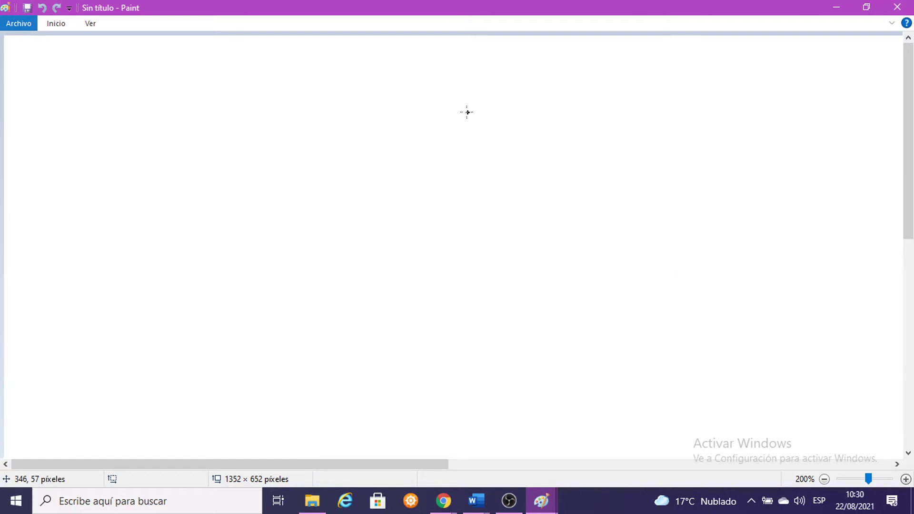
{"action": "key", "text": "ctrl+v"}
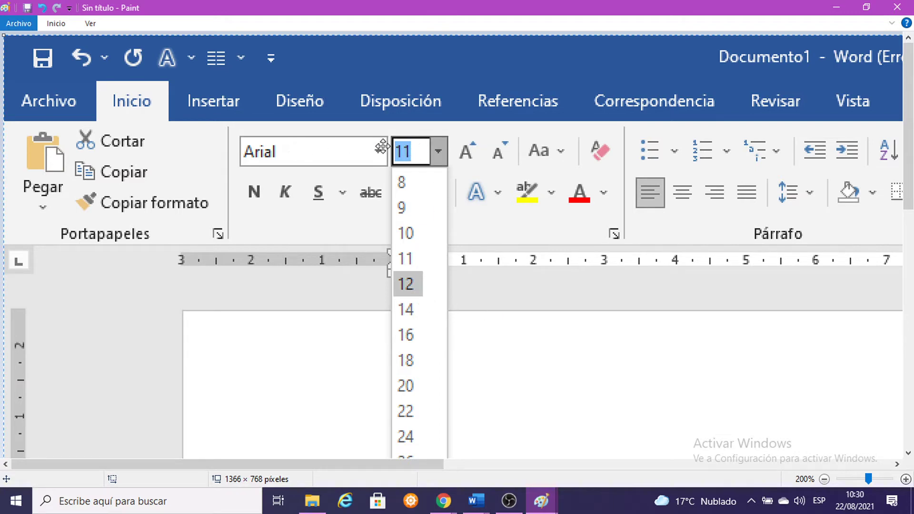
{"action": "left_click", "coordinate": [837, 7]}
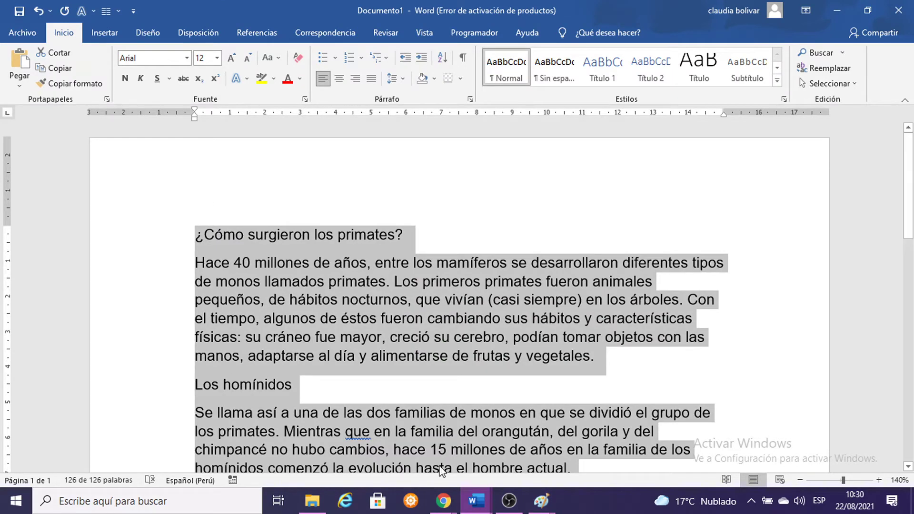
Step: Read instruction 2 b) in the exercise document, highlighting the required font name Bookman Old Style and the start of the "Se llama así" paragraph
{"action": "mouse_move", "coordinate": [477, 503]}
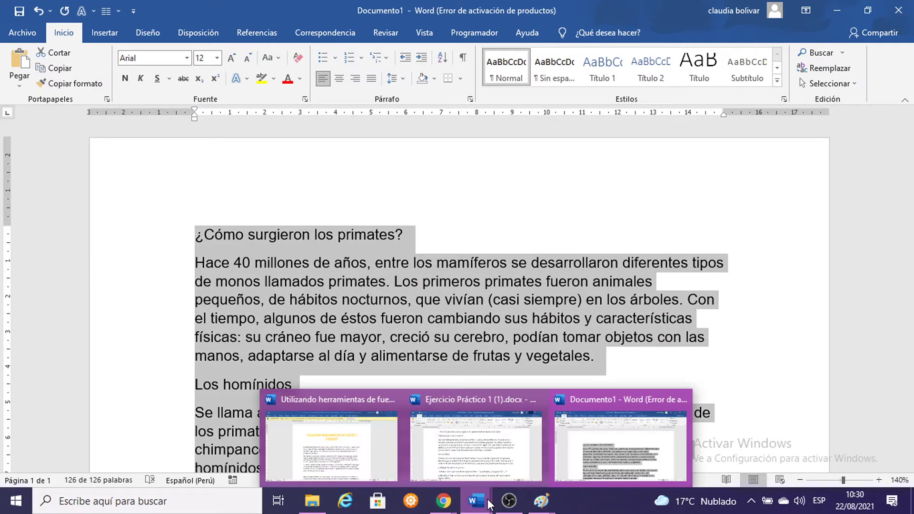
{"action": "left_click", "coordinate": [474, 439]}
{"action": "scroll", "coordinate": [475, 439], "scroll_direction": "down", "scroll_amount": 3}
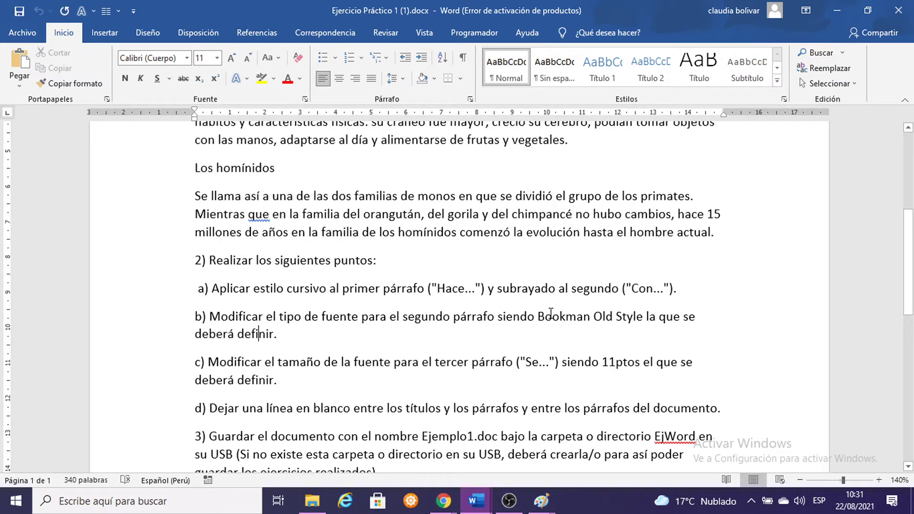
{"action": "left_click_drag", "start_coordinate": [538, 316], "coordinate": [591, 317]}
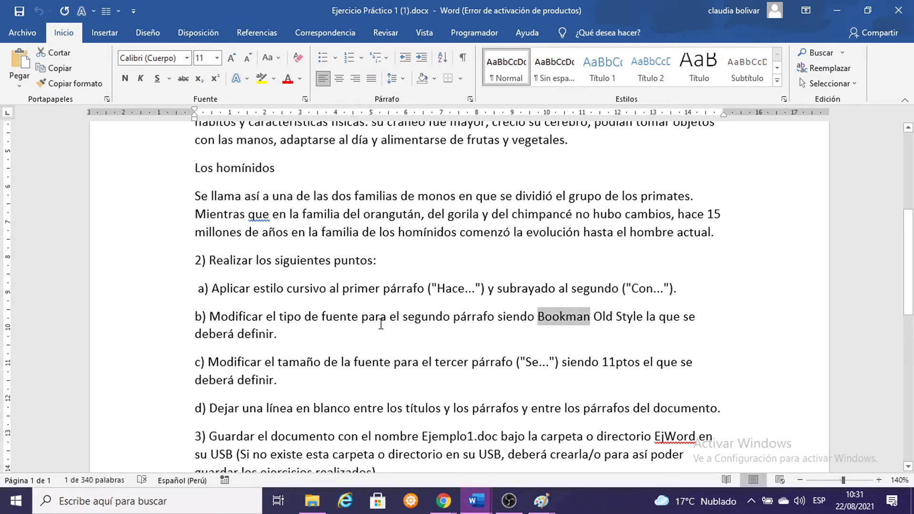
{"action": "left_click", "coordinate": [540, 322]}
{"action": "scroll", "coordinate": [528, 296], "scroll_direction": "down", "scroll_amount": 2}
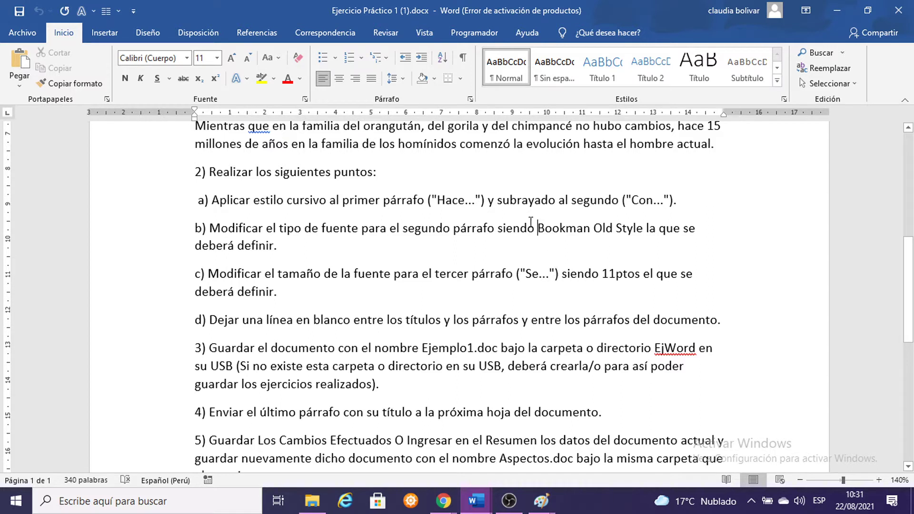
{"action": "left_click_drag", "start_coordinate": [541, 234], "coordinate": [635, 228]}
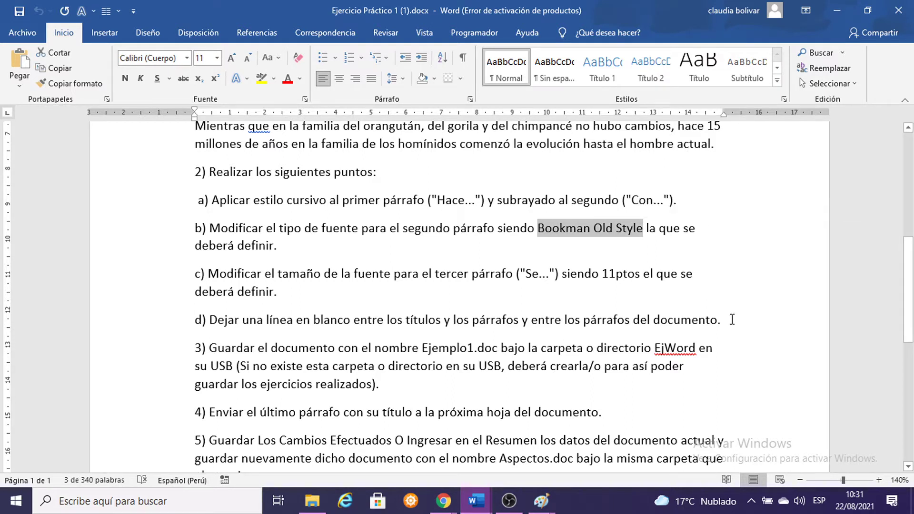
{"action": "right_click", "coordinate": [581, 234]}
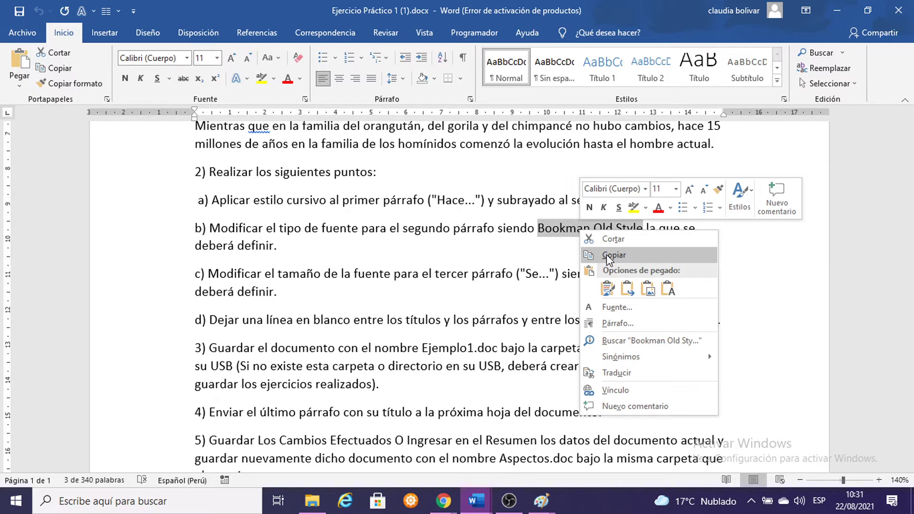
{"action": "left_click", "coordinate": [537, 227]}
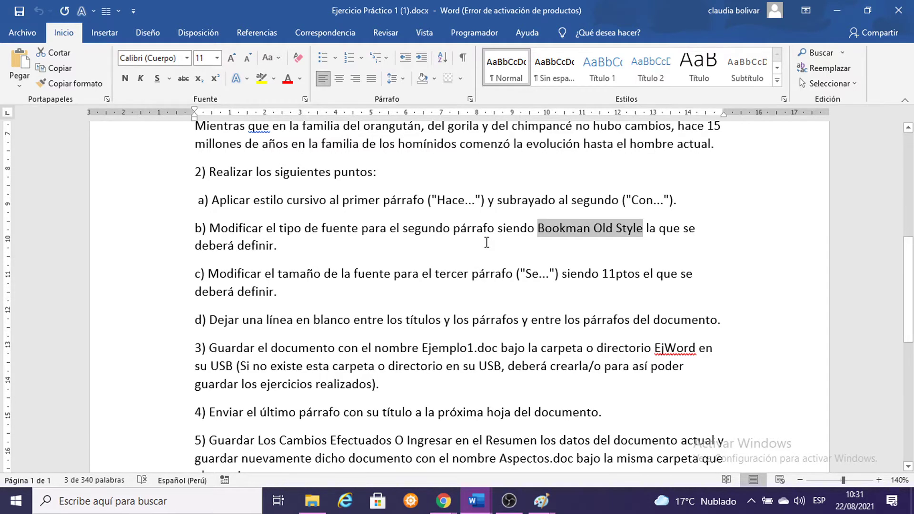
{"action": "scroll", "coordinate": [487, 242], "scroll_direction": "up", "scroll_amount": 5}
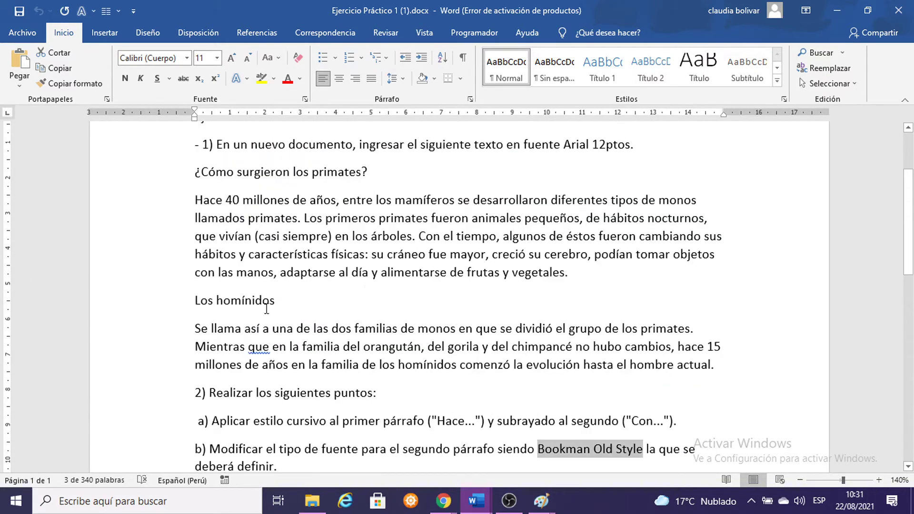
{"action": "left_click_drag", "start_coordinate": [195, 329], "coordinate": [355, 329]}
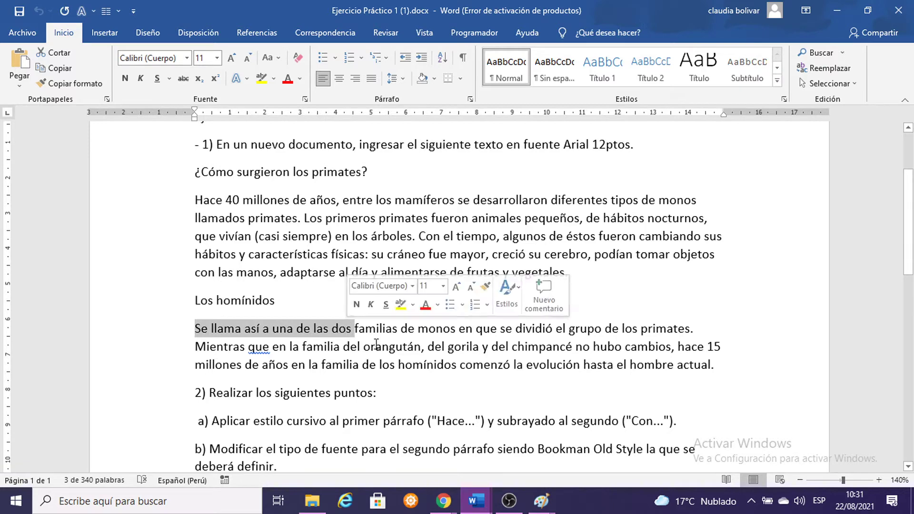
Step: Change the font of the "Se llama así" paragraph in the new document to Bookman Old Style
{"action": "mouse_move", "coordinate": [476, 501]}
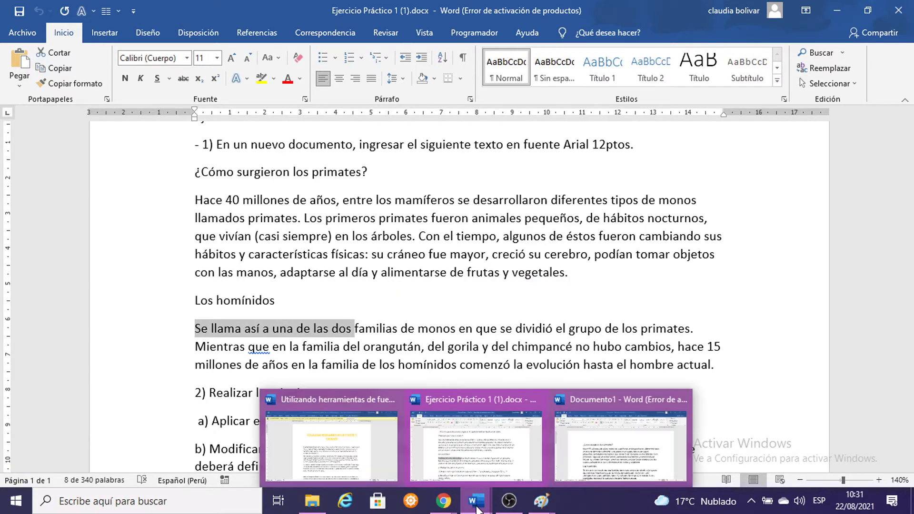
{"action": "left_click", "coordinate": [598, 456]}
{"action": "scroll", "coordinate": [375, 325], "scroll_direction": "down", "scroll_amount": 2}
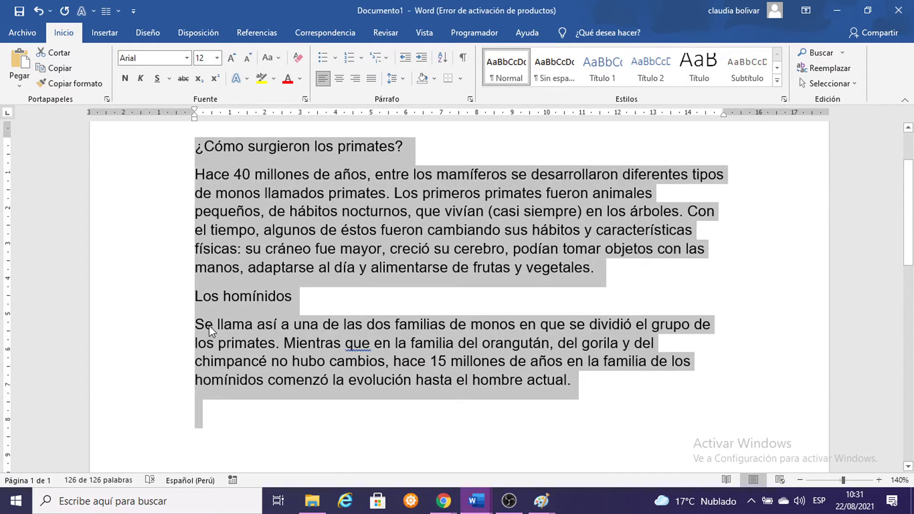
{"action": "left_click_drag", "start_coordinate": [194, 325], "coordinate": [578, 385]}
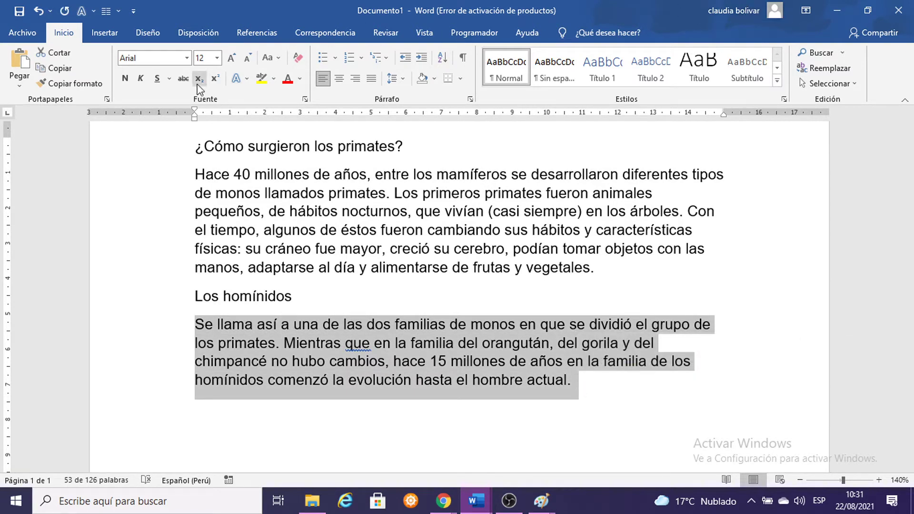
{"action": "left_click", "coordinate": [187, 59]}
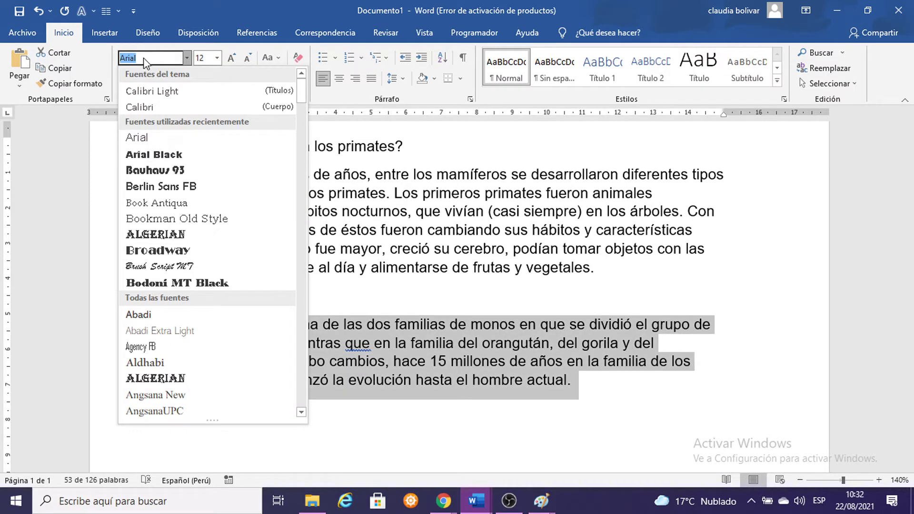
{"action": "type", "text": "bookman"}
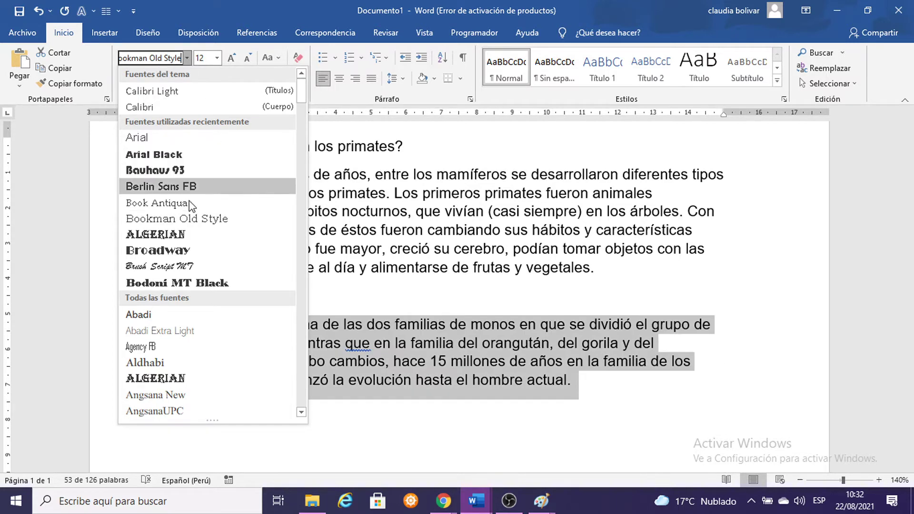
{"action": "left_click", "coordinate": [193, 218]}
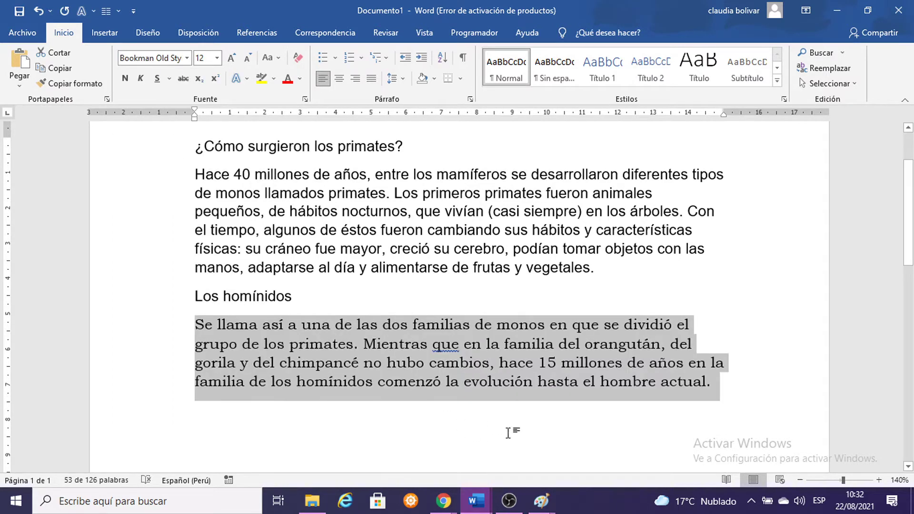
Step: Switch to Paint, paste the captured screenshot of the font list, reposition it to show Bookman Old Style, and return to Word
{"action": "mouse_move", "coordinate": [541, 510]}
{"action": "left_click", "coordinate": [619, 441]}
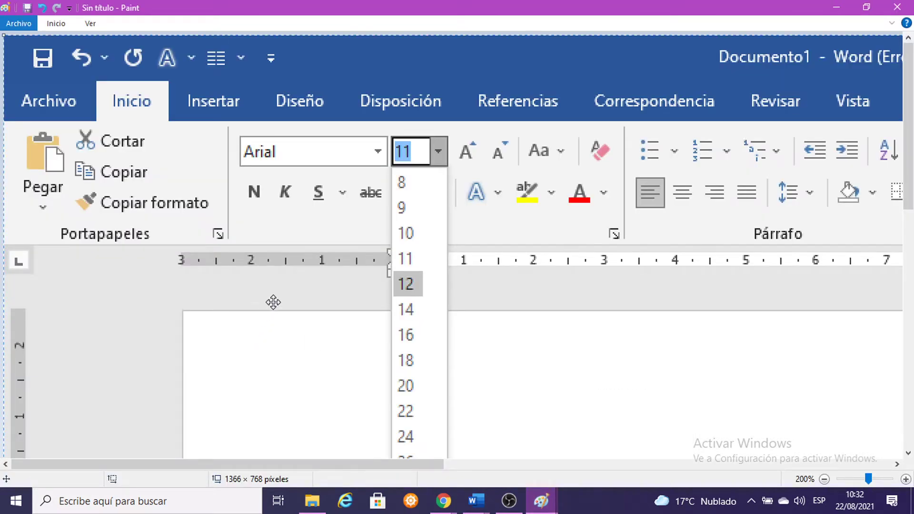
{"action": "key", "text": "ctrl+v"}
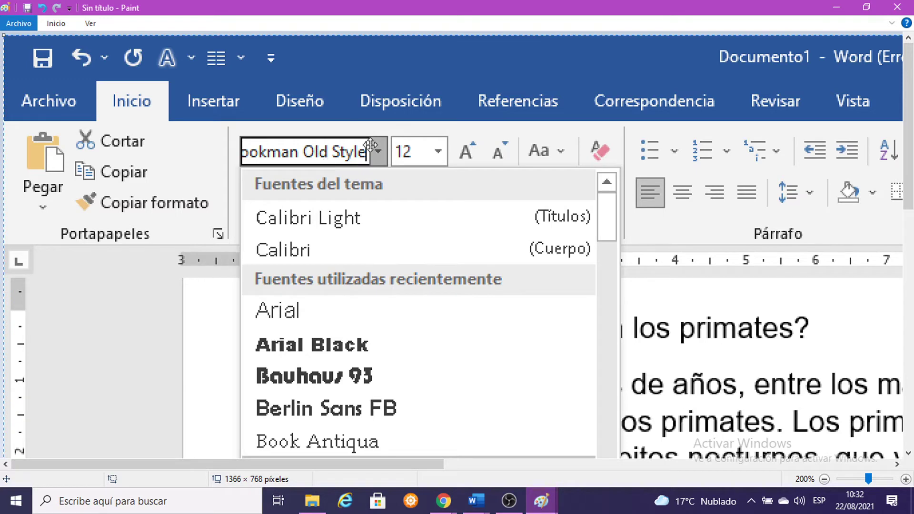
{"action": "left_click_drag", "start_coordinate": [366, 289], "coordinate": [337, 137]}
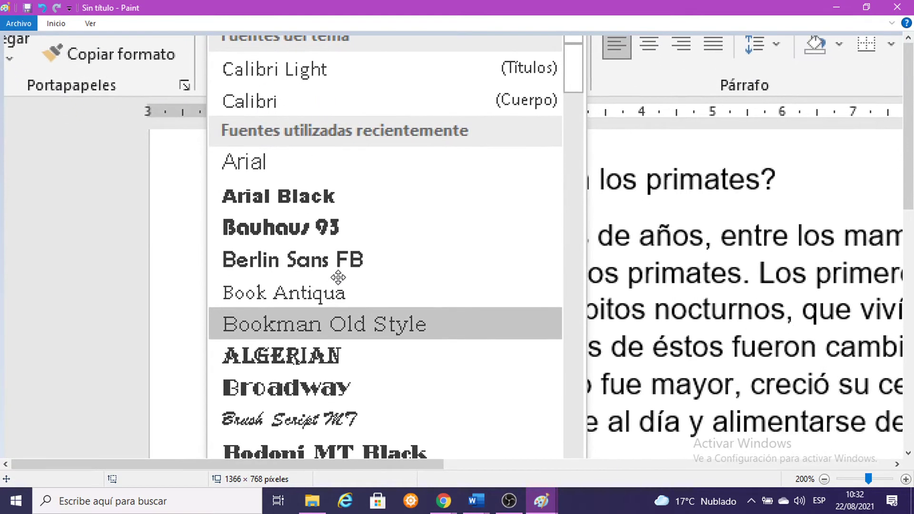
{"action": "left_click_drag", "start_coordinate": [359, 313], "coordinate": [229, 261]}
{"action": "key", "text": "Up"}
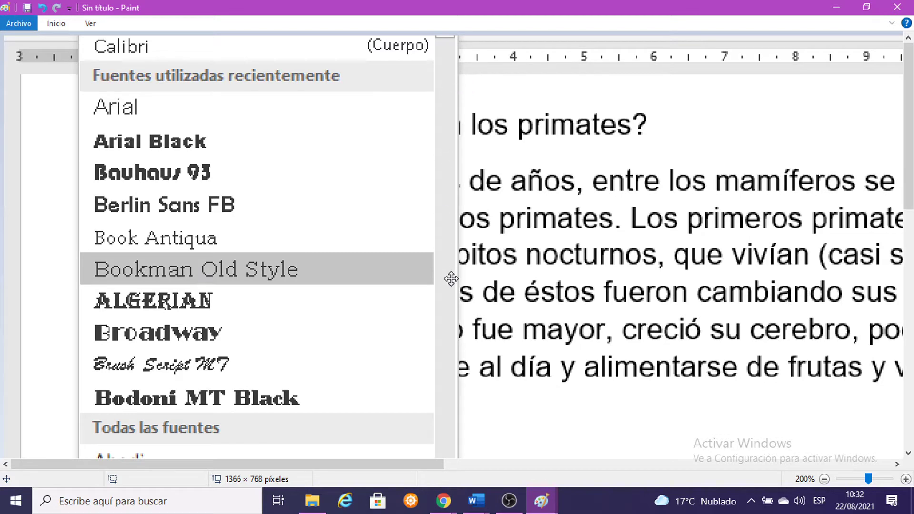
{"action": "left_click_drag", "start_coordinate": [348, 191], "coordinate": [429, 304]}
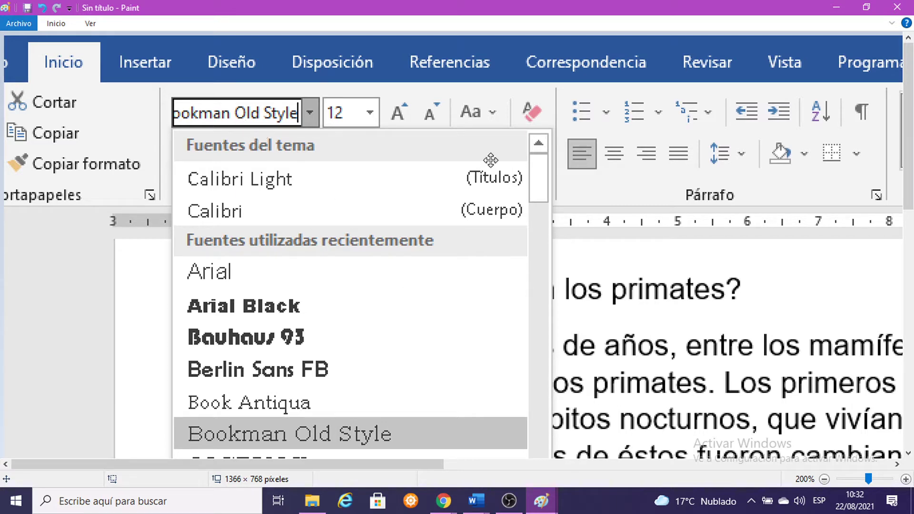
{"action": "left_click", "coordinate": [507, 504]}
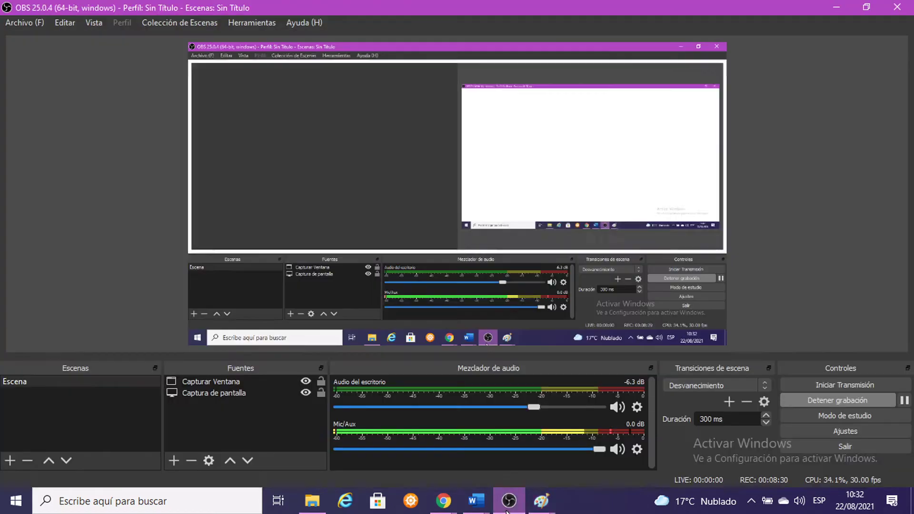
{"action": "left_click", "coordinate": [508, 505]}
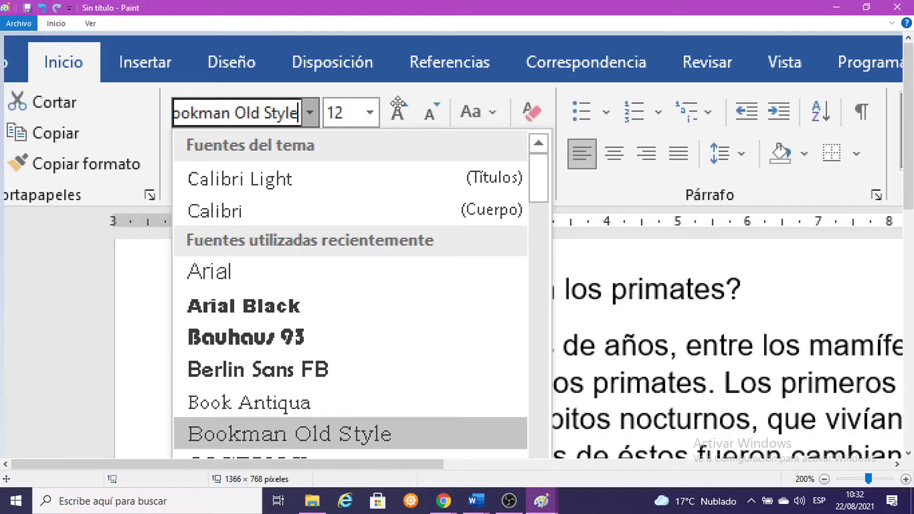
{"action": "left_click", "coordinate": [834, 6]}
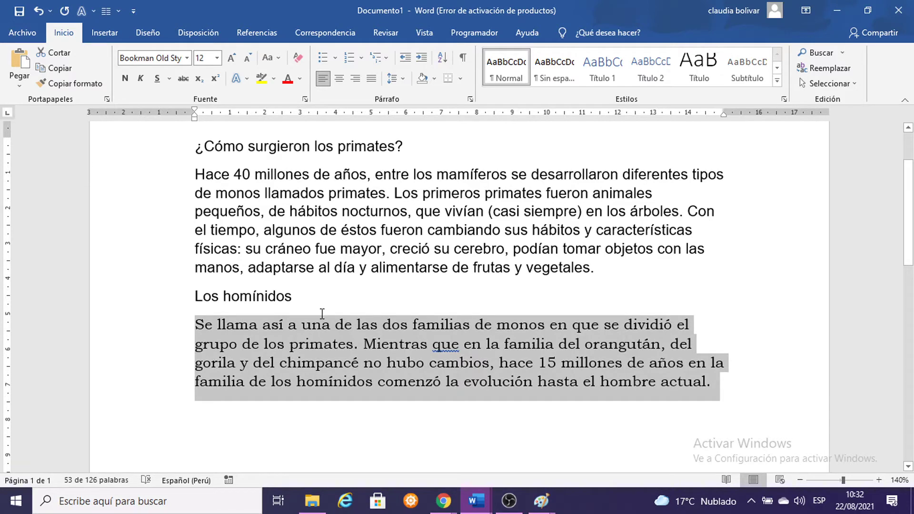
Step: Compare the fonts applied to the "Hace 40 millones" and "Se llama así" paragraphs in the new document
{"action": "left_click", "coordinate": [660, 232]}
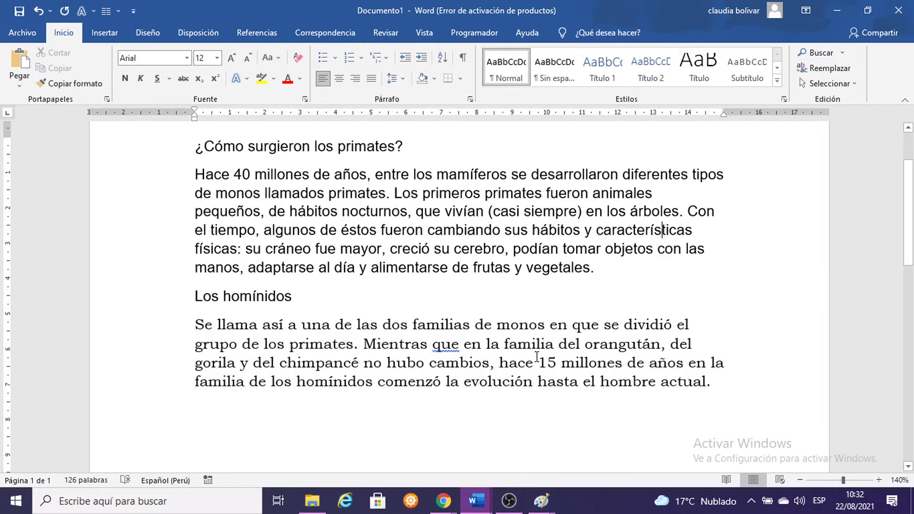
{"action": "left_click", "coordinate": [496, 346]}
{"action": "left_click", "coordinate": [370, 193]}
{"action": "left_click", "coordinate": [319, 333]}
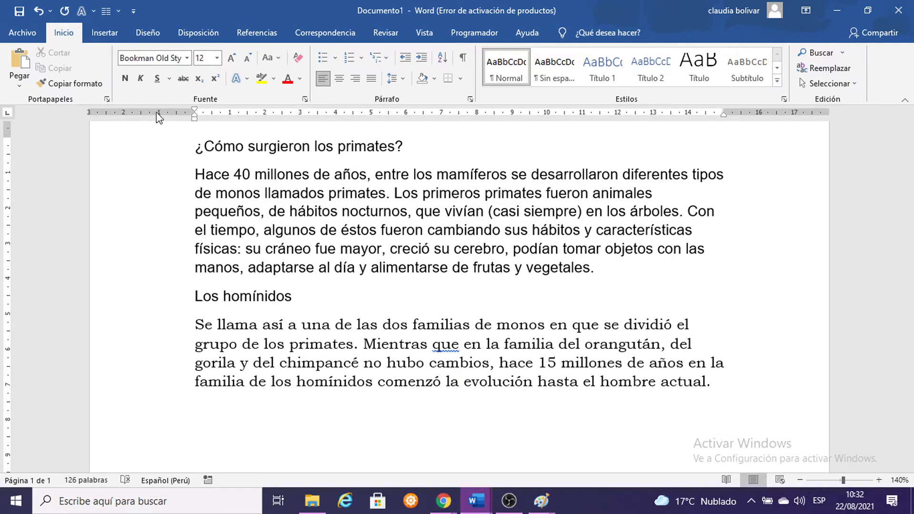
{"action": "left_click", "coordinate": [337, 211]}
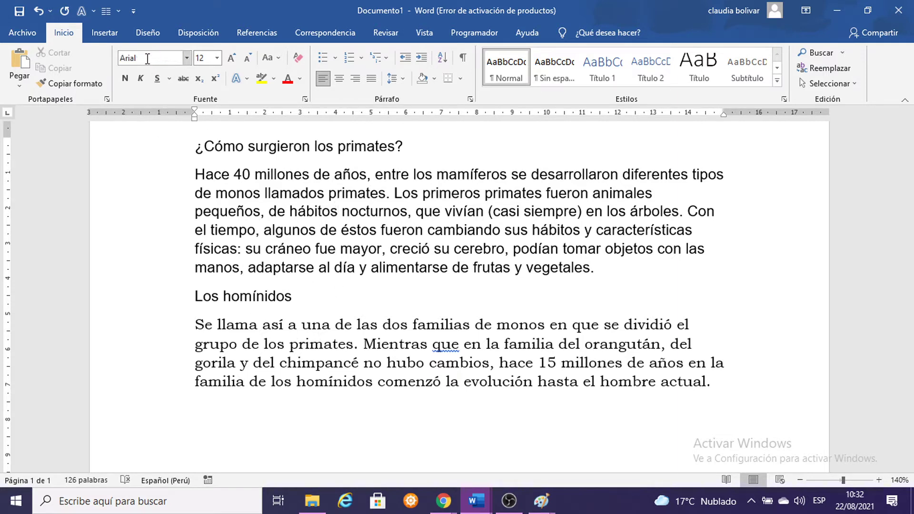
{"action": "left_click", "coordinate": [122, 59]}
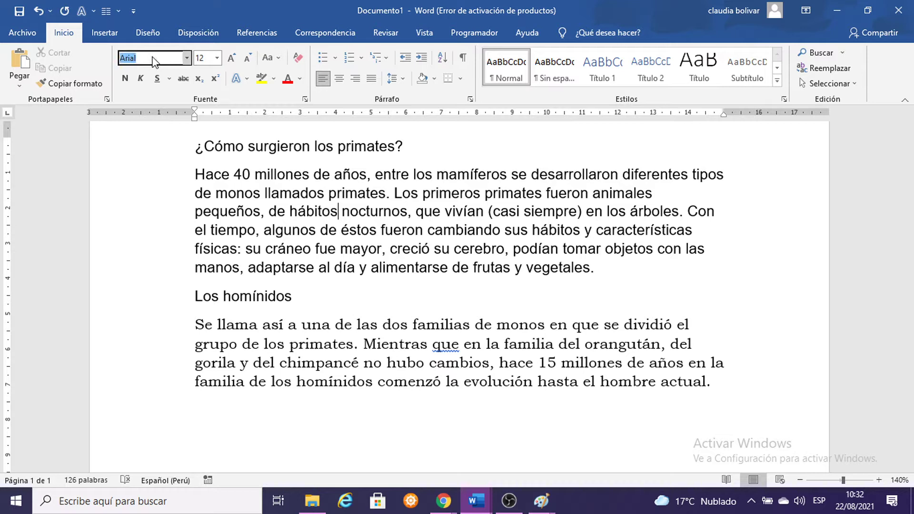
{"action": "left_click", "coordinate": [282, 325]}
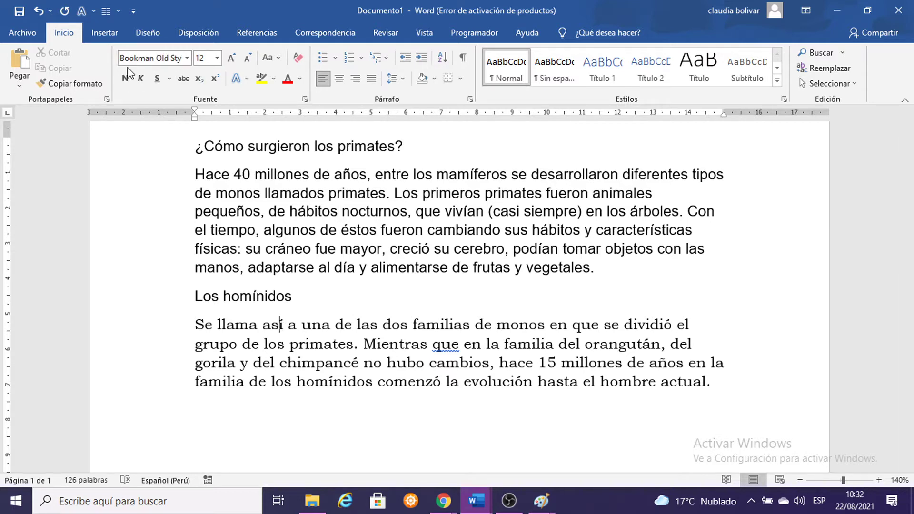
{"action": "left_click", "coordinate": [465, 430]}
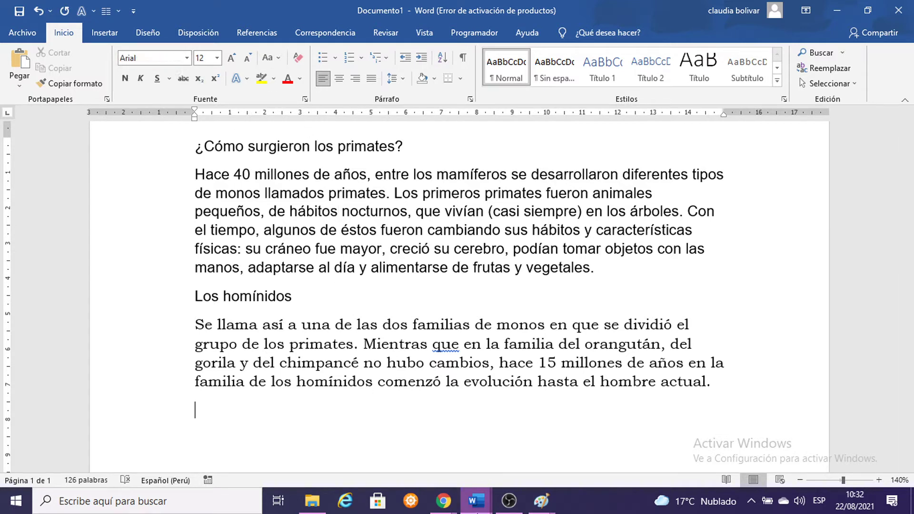
Step: Check instruction 2 c) in the exercise document and set the "Se llama así" paragraph in the new document to font size 11
{"action": "mouse_move", "coordinate": [477, 505]}
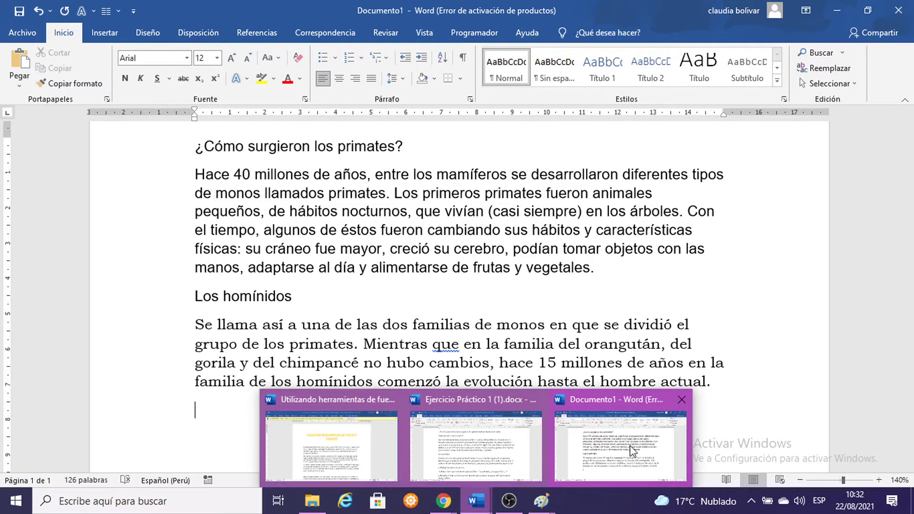
{"action": "left_click", "coordinate": [489, 456]}
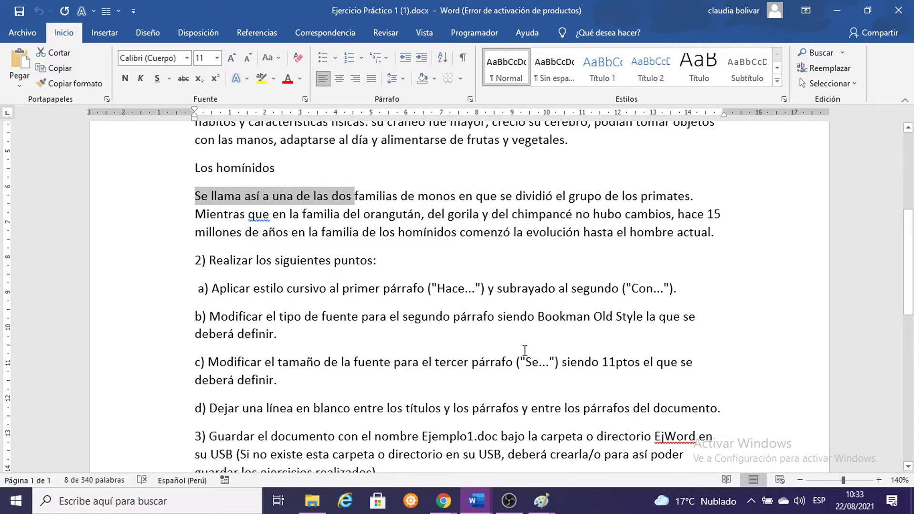
{"action": "scroll", "coordinate": [526, 353], "scroll_direction": "down", "scroll_amount": 1}
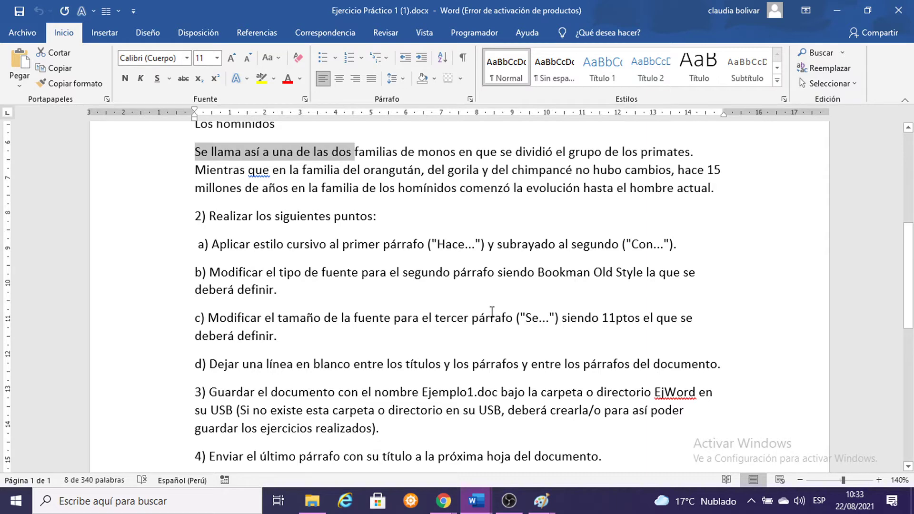
{"action": "left_click", "coordinate": [837, 10]}
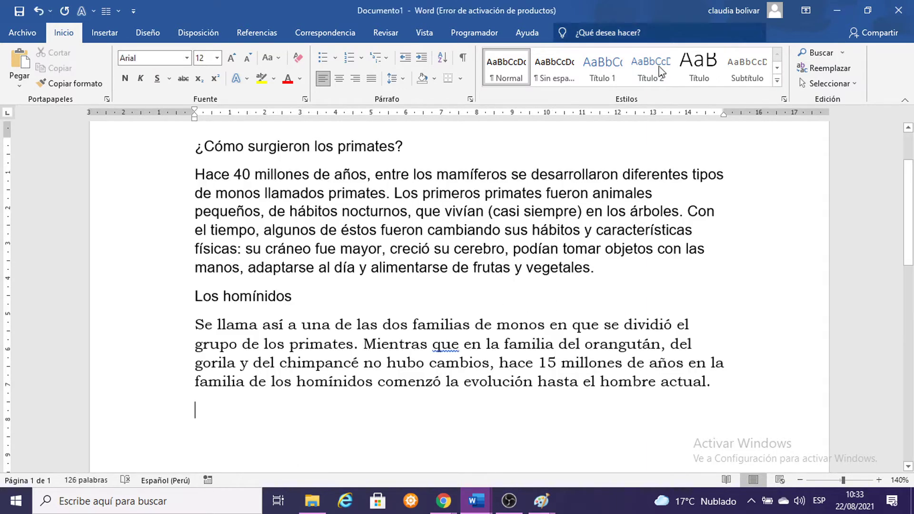
{"action": "left_click_drag", "start_coordinate": [192, 325], "coordinate": [712, 389]}
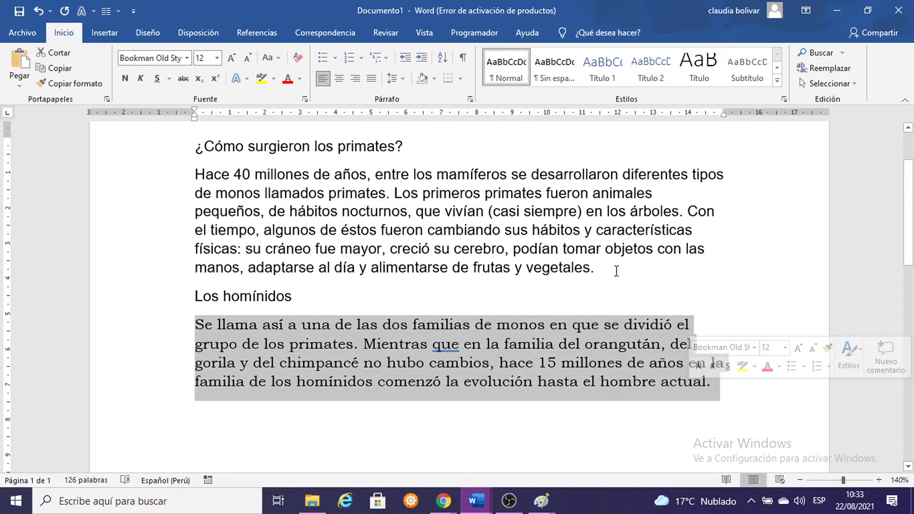
{"action": "left_click", "coordinate": [211, 58]}
{"action": "type", "text": "11"}
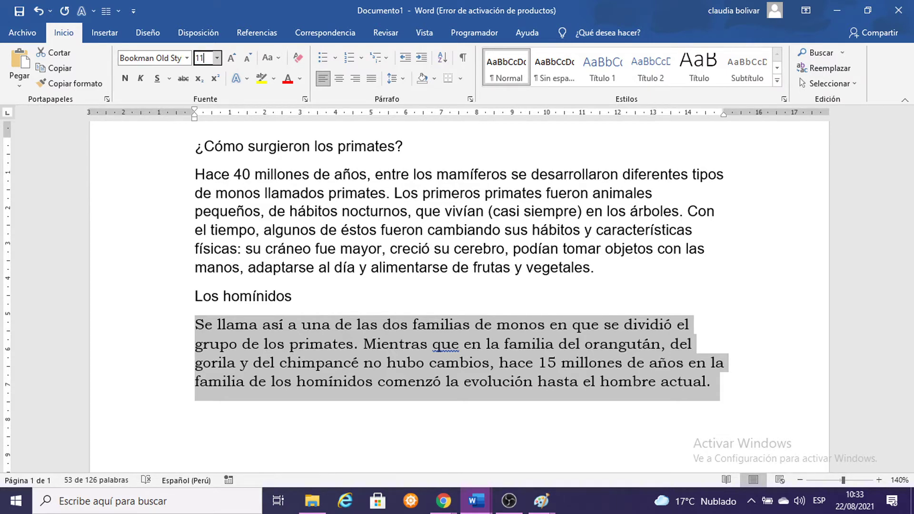
{"action": "key", "text": "Return"}
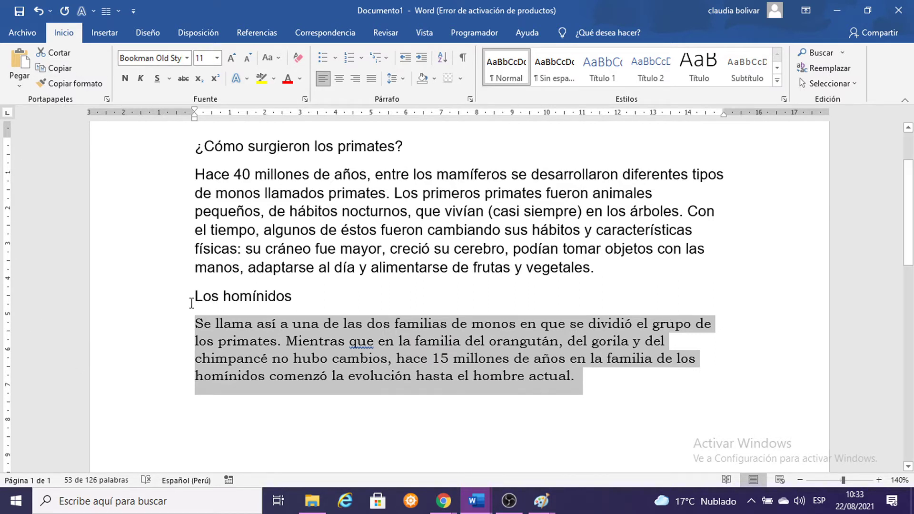
{"action": "left_click", "coordinate": [362, 341]}
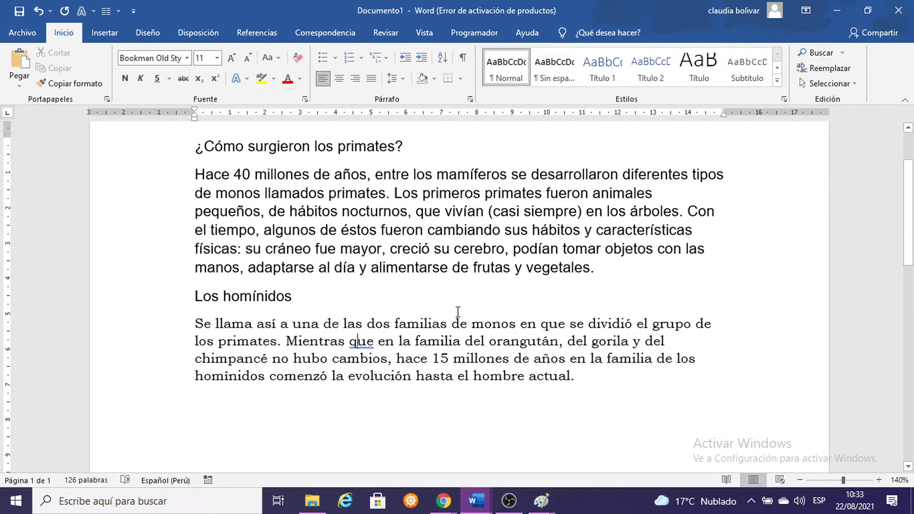
Step: Run the grammar check on the sentence starting "Mientras que", accept the suggestion "que,", and undo the correction
{"action": "left_click", "coordinate": [531, 392], "text": "ctrl"}
{"action": "key", "text": "F7"}
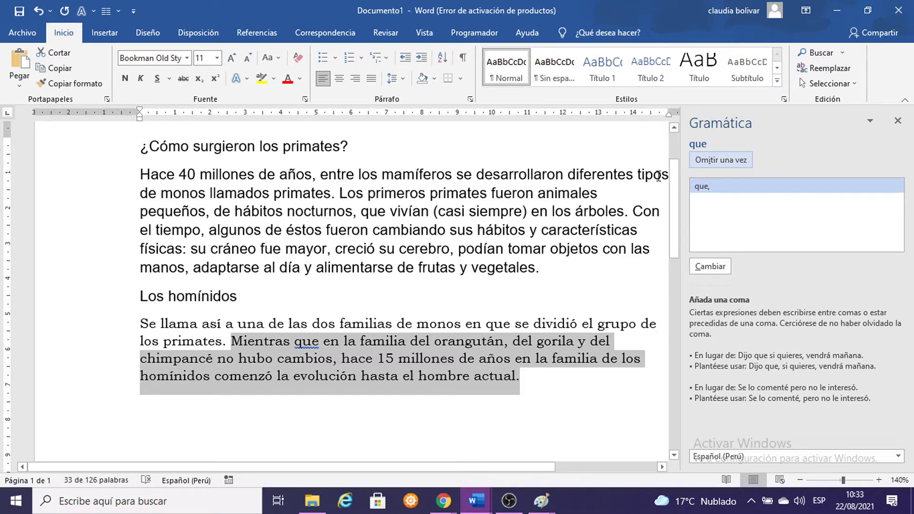
{"action": "left_click", "coordinate": [713, 190]}
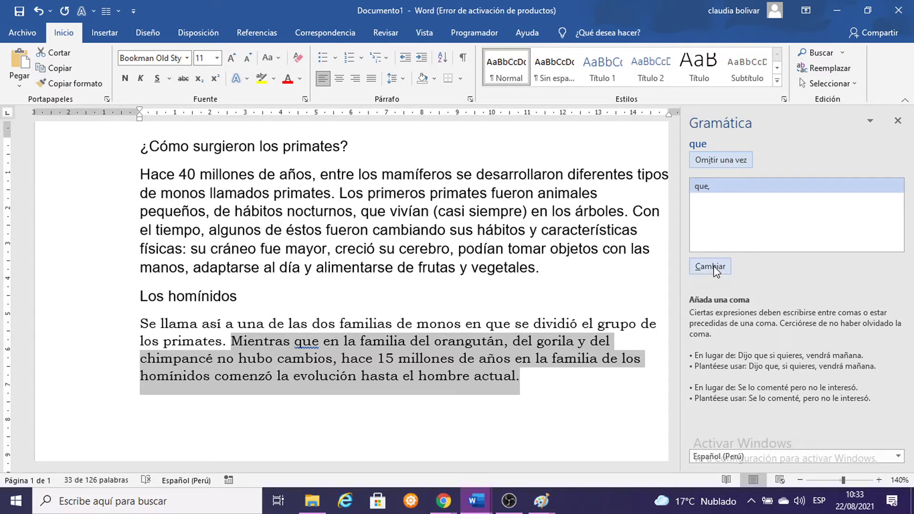
{"action": "left_click", "coordinate": [714, 267]}
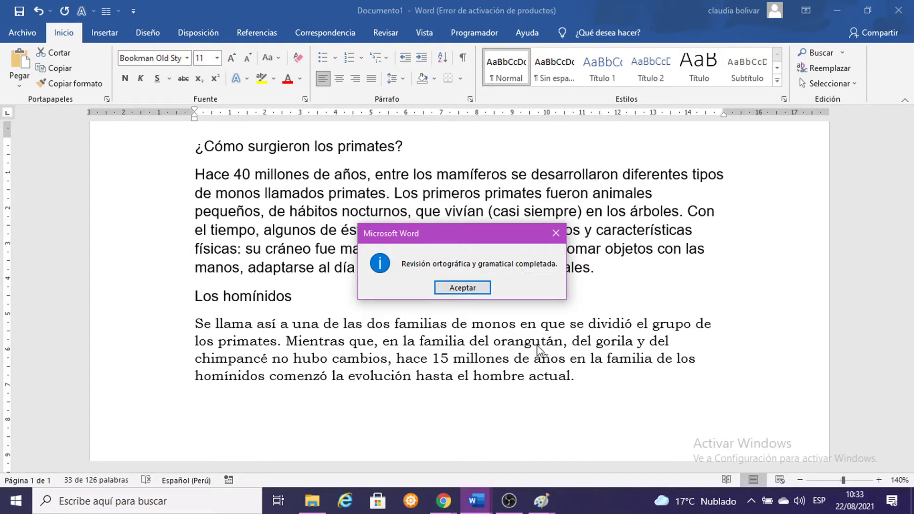
{"action": "left_click", "coordinate": [556, 233]}
{"action": "left_click_drag", "start_coordinate": [286, 341], "coordinate": [315, 395]}
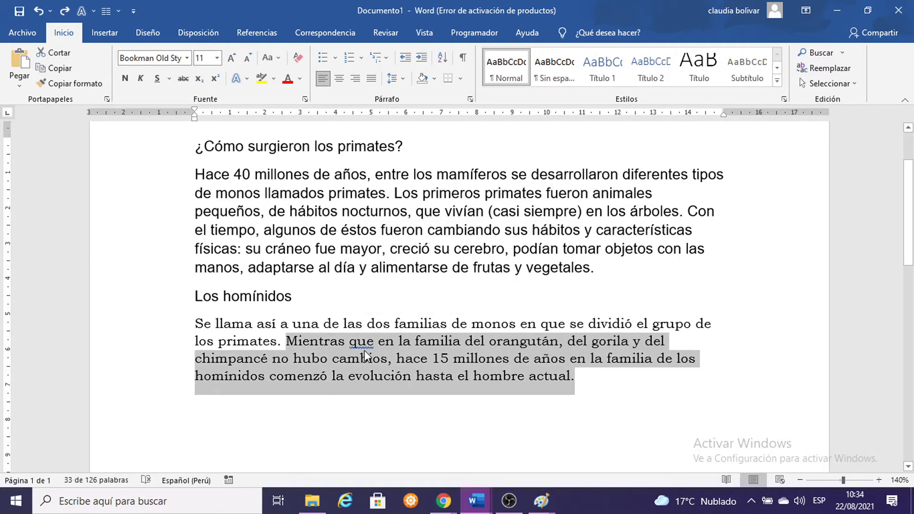
Step: Run the grammar check on the "Mientras que" sentence again and ignore the "que" suggestion once
{"action": "left_click", "coordinate": [648, 231]}
{"action": "key", "text": "F7"}
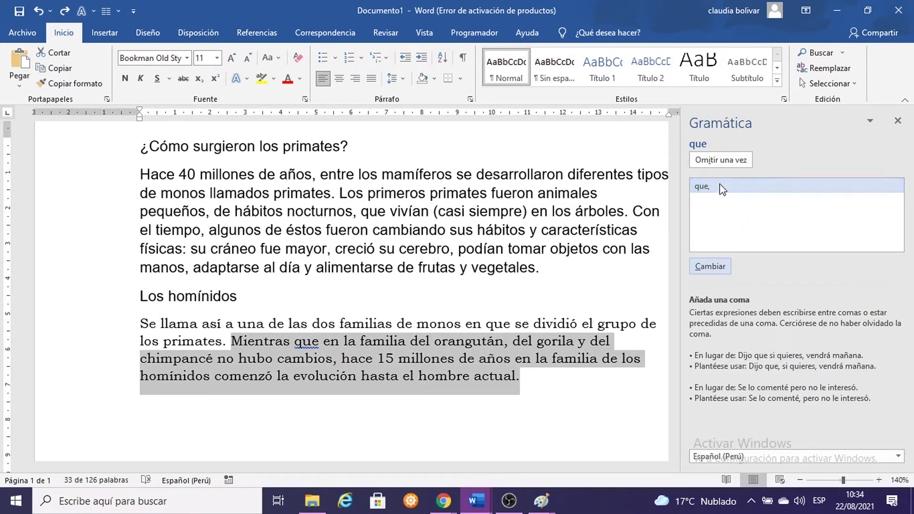
{"action": "left_click", "coordinate": [716, 160]}
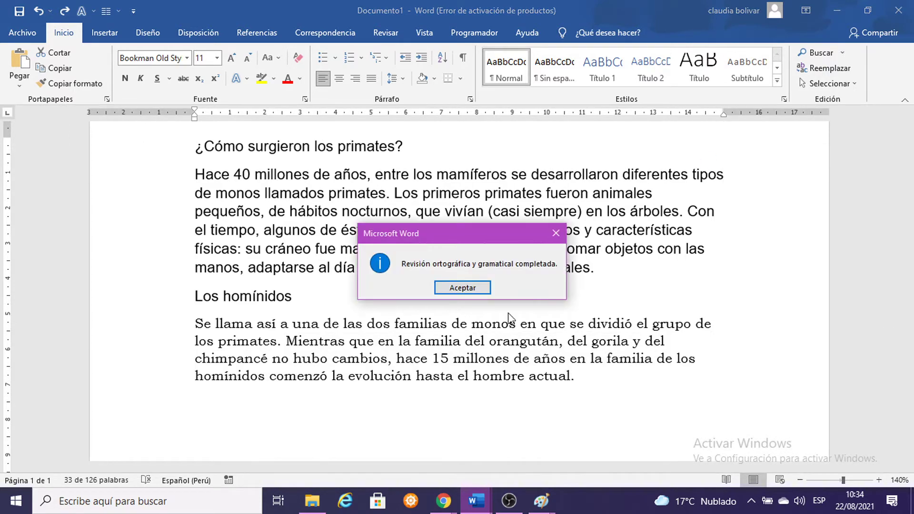
{"action": "left_click", "coordinate": [478, 288]}
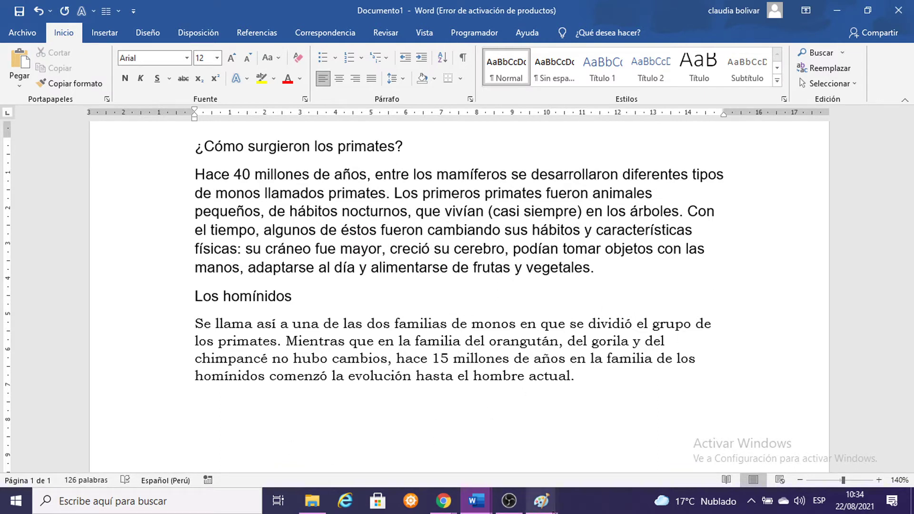
Step: Switch to the untitled Paint picture, paste the captured grammar-check screenshot, move it to show the completion message, and return to Word
{"action": "mouse_move", "coordinate": [551, 509]}
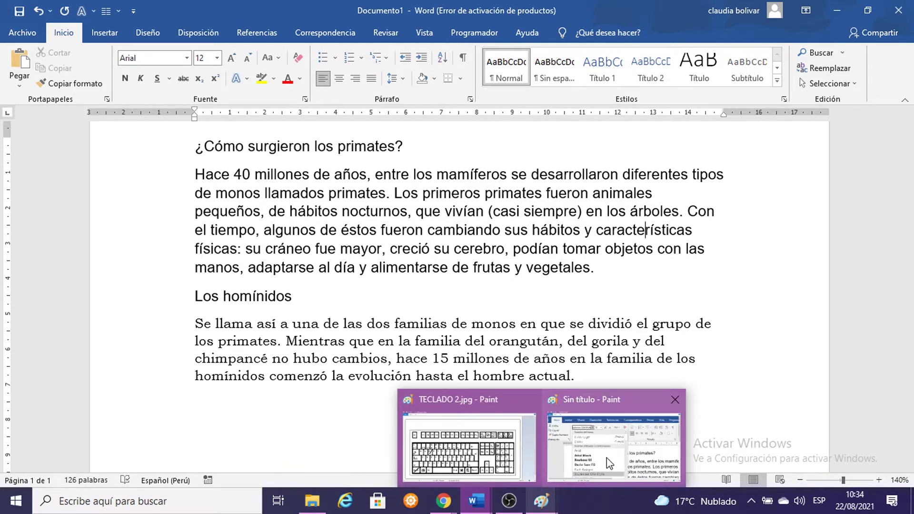
{"action": "left_click", "coordinate": [559, 442]}
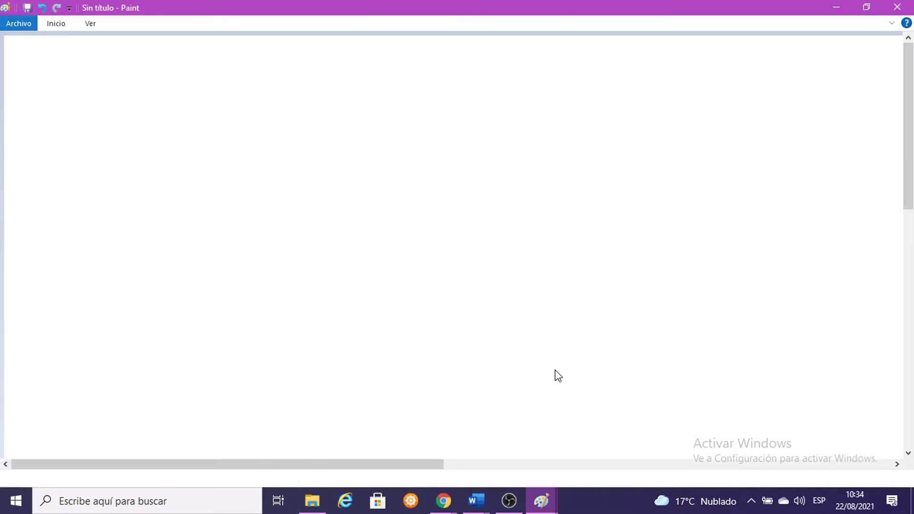
{"action": "key", "text": "ctrl+v"}
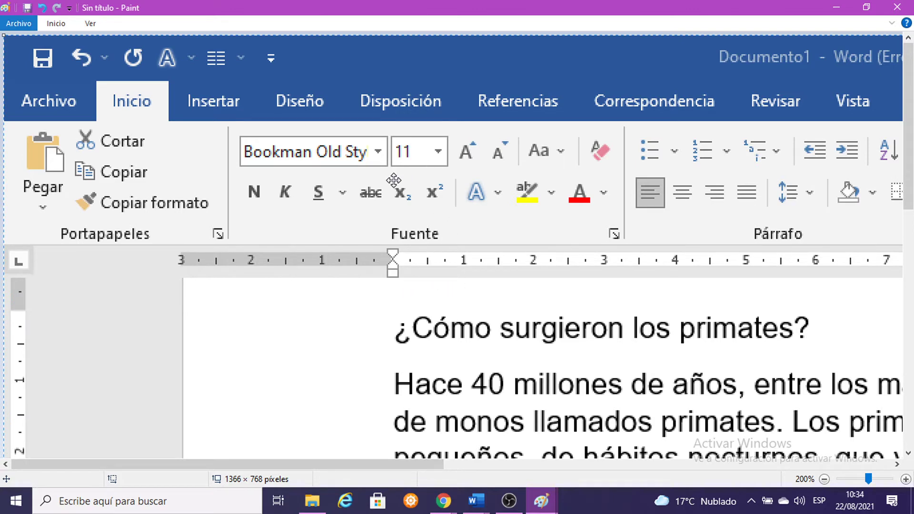
{"action": "left_click_drag", "start_coordinate": [543, 243], "coordinate": [396, 148]}
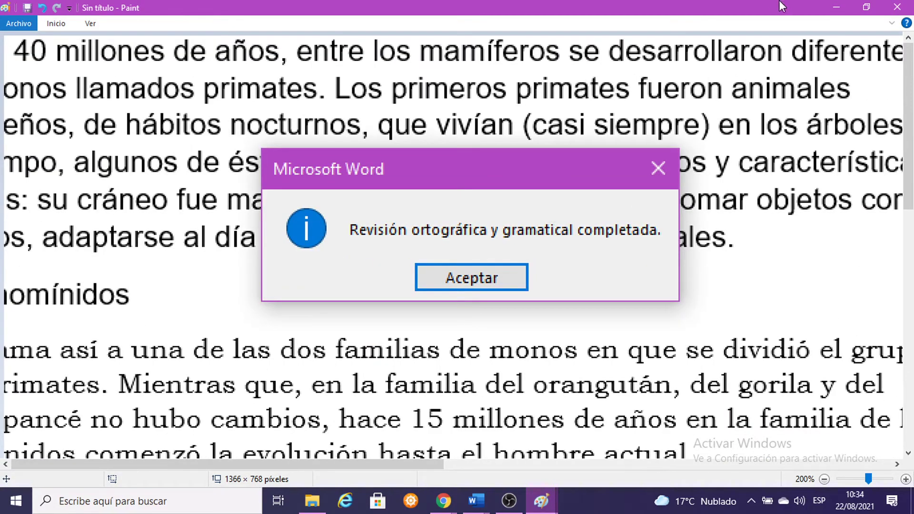
{"action": "left_click", "coordinate": [841, 5]}
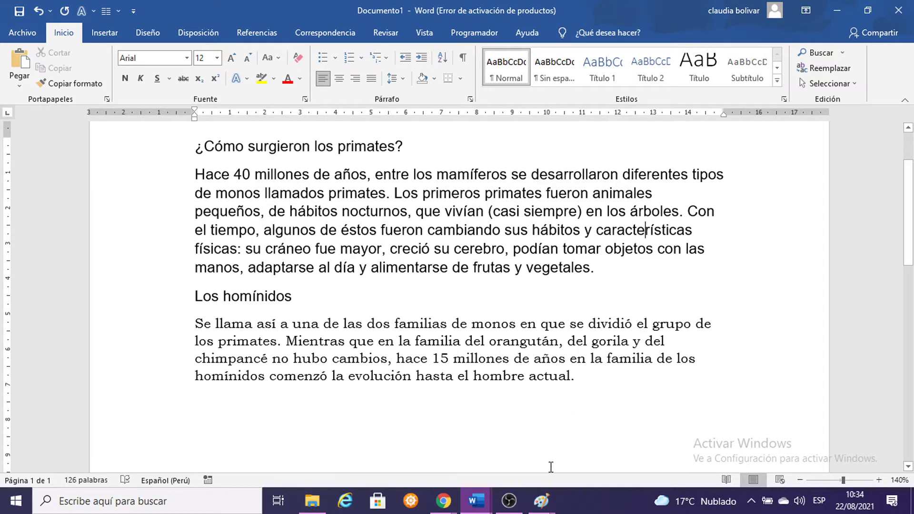
Step: Switch to TECLADO 2.jpg in Paint, undo the marks on the E and Control keys, and strike through the F7 key
{"action": "left_click", "coordinate": [541, 501]}
{"action": "left_click", "coordinate": [496, 442]}
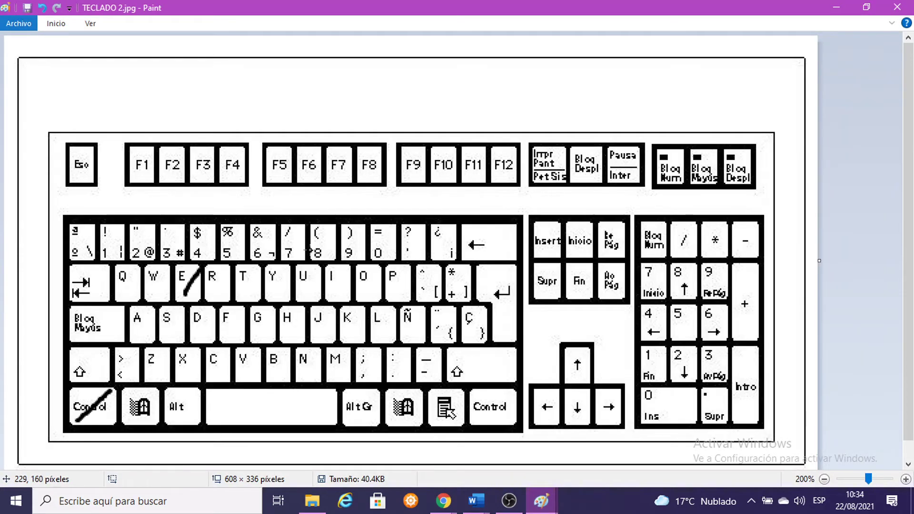
{"action": "key", "text": "ctrl+z"}
{"action": "key", "text": "ctrl+z"}
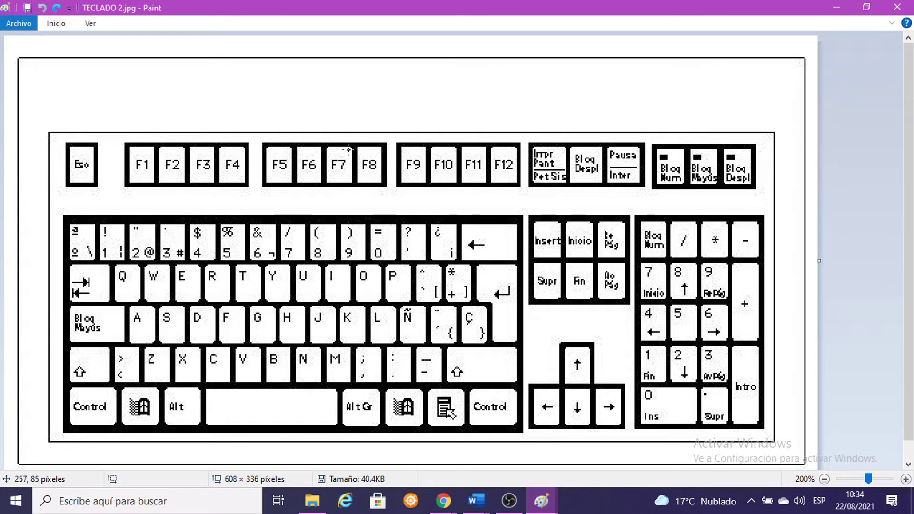
{"action": "left_click_drag", "start_coordinate": [349, 149], "coordinate": [331, 175]}
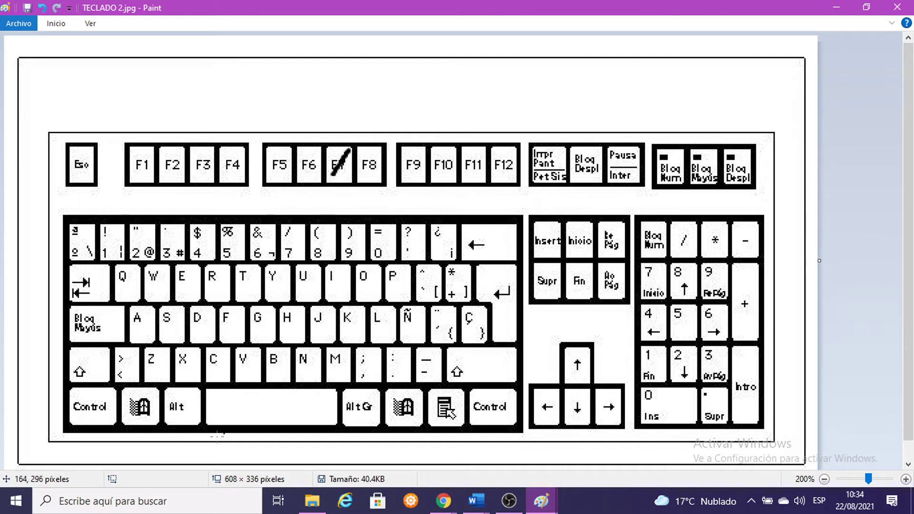
Step: Draw freehand loops around the lower-left keys and the numeric keypad on the keyboard picture, undoing each one
{"action": "mouse_move", "coordinate": [132, 355]}
{"action": "left_mouse_down"}
{"action": "mouse_move", "coordinate": [95, 385]}
{"action": "mouse_move", "coordinate": [130, 400]}
{"action": "mouse_move", "coordinate": [143, 383]}
{"action": "left_mouse_up"}
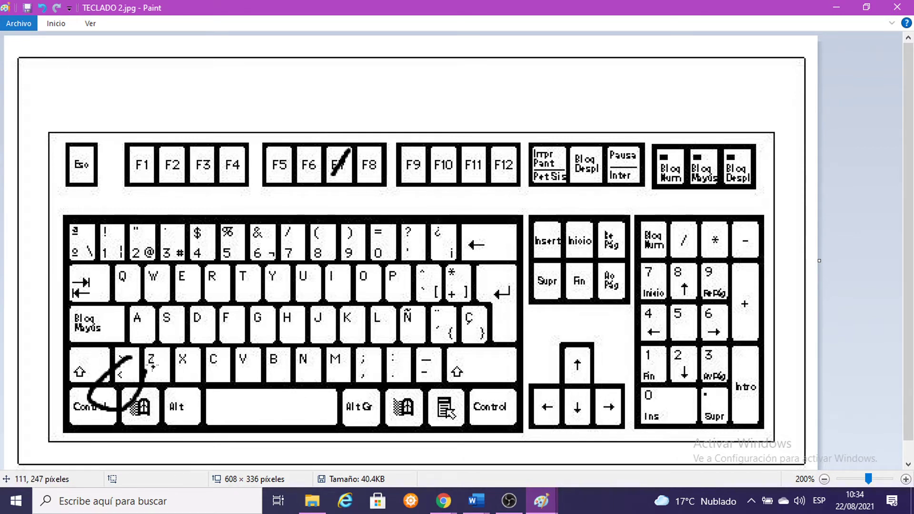
{"action": "key", "text": "ctrl+z"}
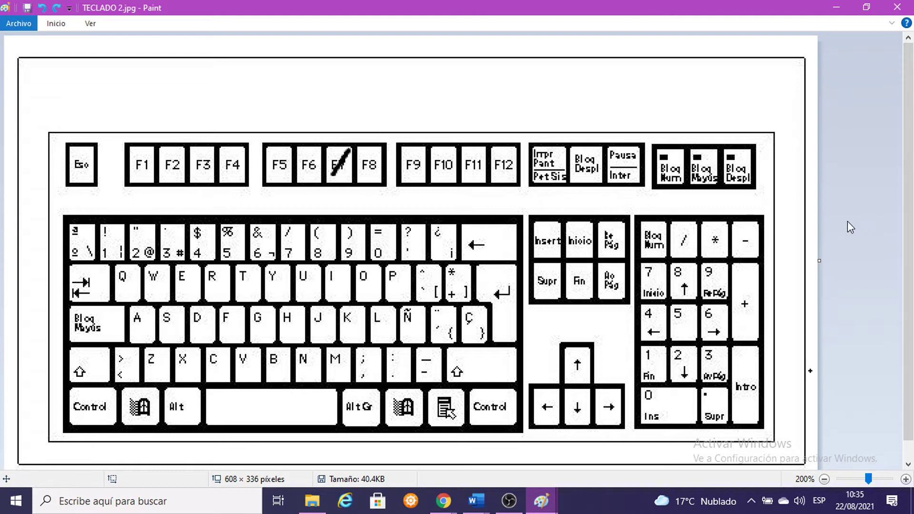
{"action": "mouse_move", "coordinate": [716, 217]}
{"action": "left_mouse_down"}
{"action": "mouse_move", "coordinate": [667, 234]}
{"action": "mouse_move", "coordinate": [628, 385]}
{"action": "mouse_move", "coordinate": [780, 305]}
{"action": "mouse_move", "coordinate": [732, 214]}
{"action": "left_mouse_up"}
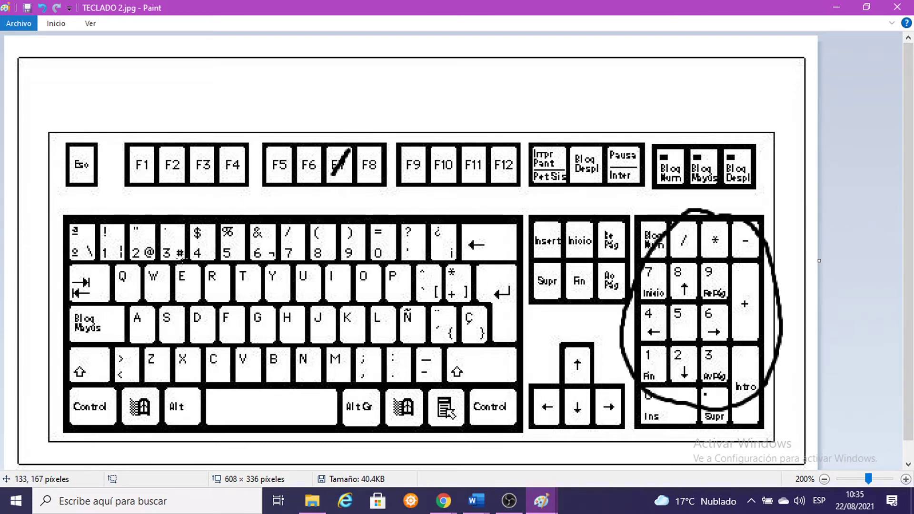
{"action": "key", "text": "ctrl+z"}
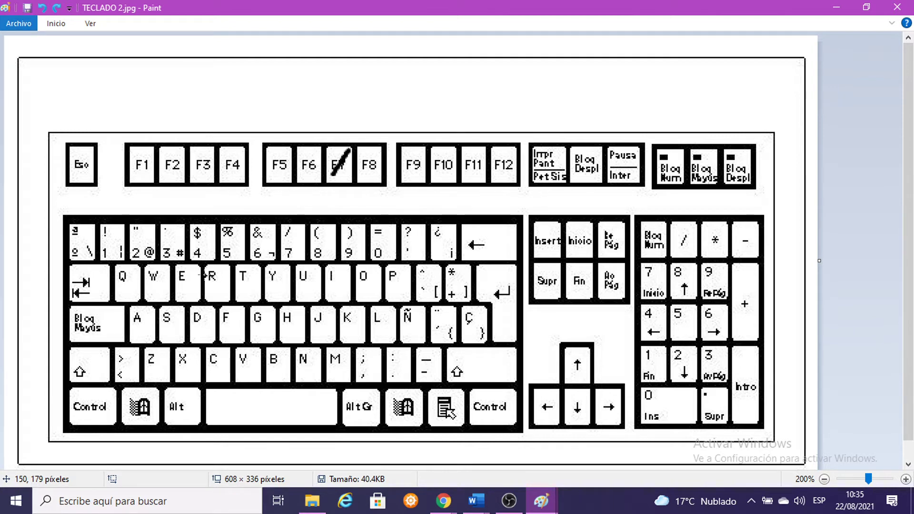
Step: Cancel closing the keyboard picture and return to the new Word document
{"action": "left_click", "coordinate": [898, 6]}
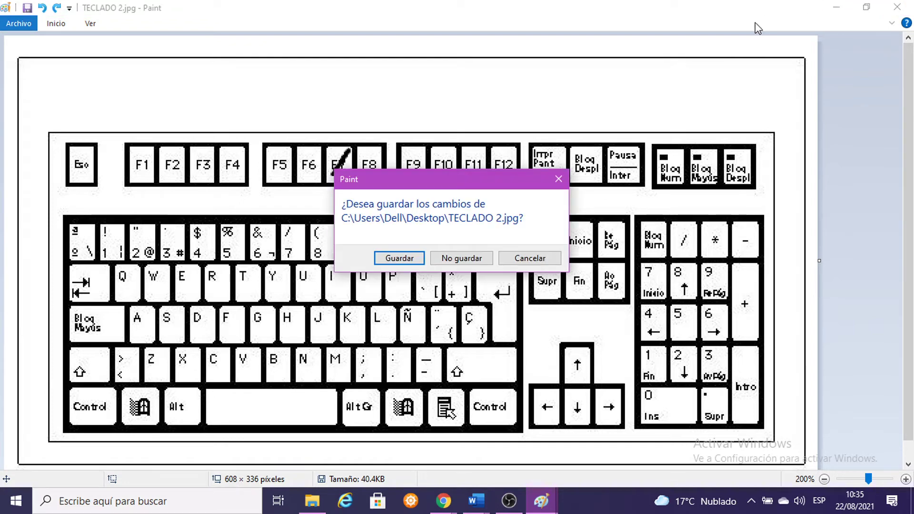
{"action": "left_click", "coordinate": [564, 174]}
{"action": "left_click", "coordinate": [837, 7]}
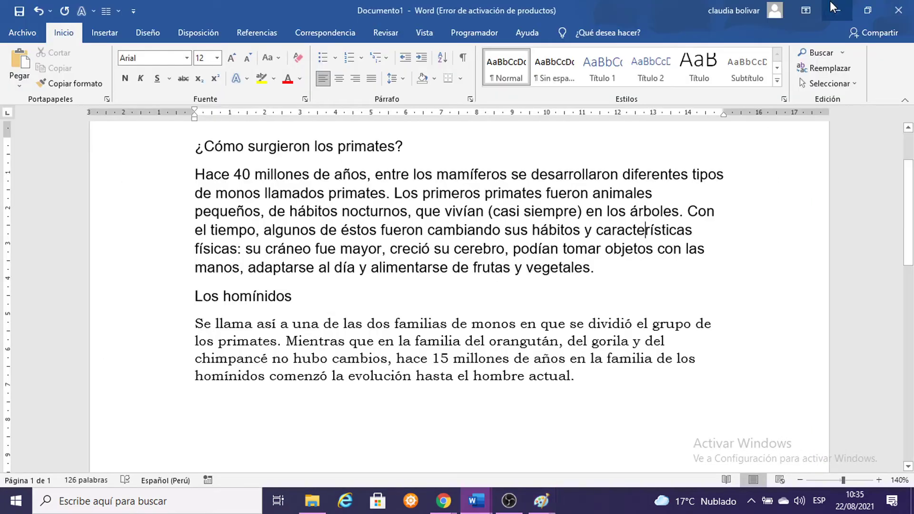
Step: Set the line spacing of the "Hace 40 millones" paragraph to 2.0
{"action": "scroll", "coordinate": [339, 261], "scroll_direction": "up", "scroll_amount": 2}
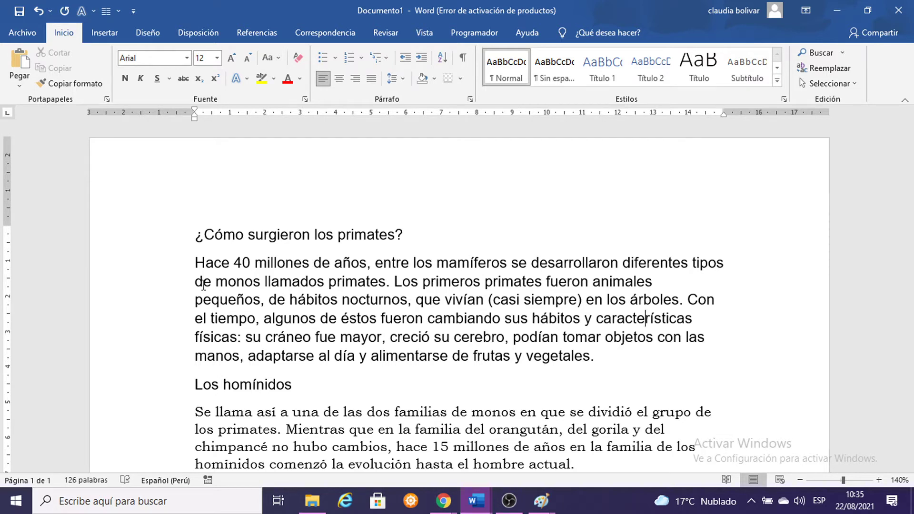
{"action": "left_click_drag", "start_coordinate": [197, 264], "coordinate": [602, 359]}
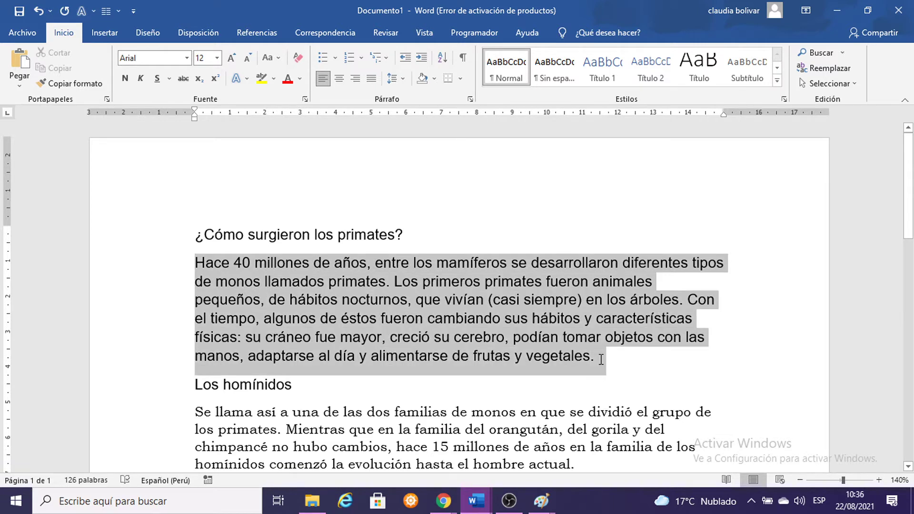
{"action": "left_click", "coordinate": [404, 79]}
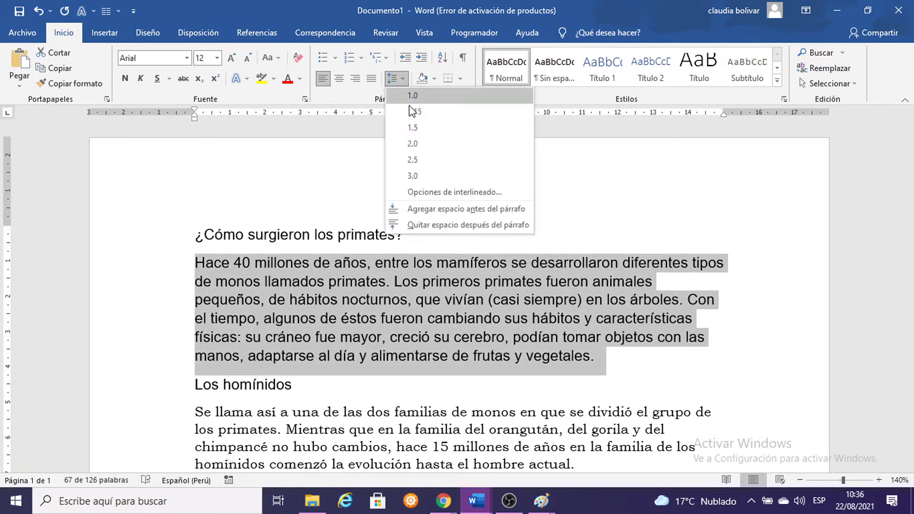
{"action": "left_click", "coordinate": [413, 143]}
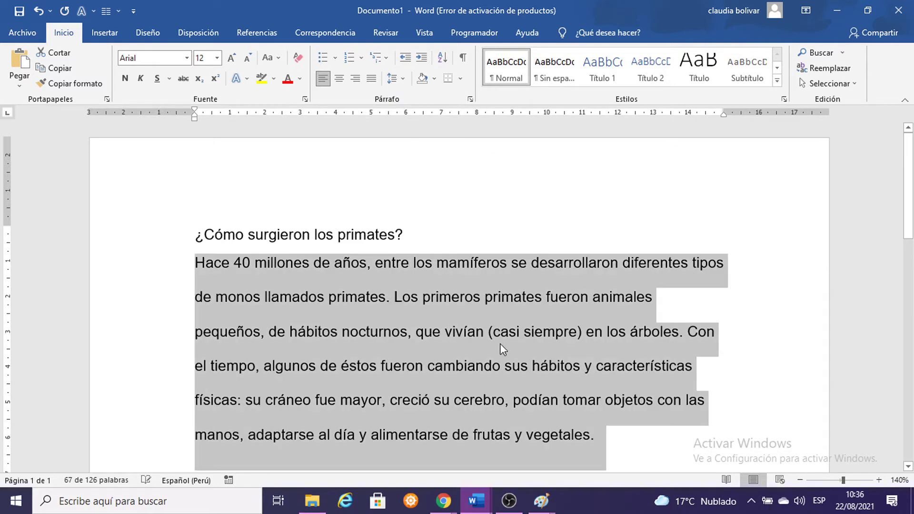
{"action": "scroll", "coordinate": [500, 343], "scroll_direction": "down", "scroll_amount": 3}
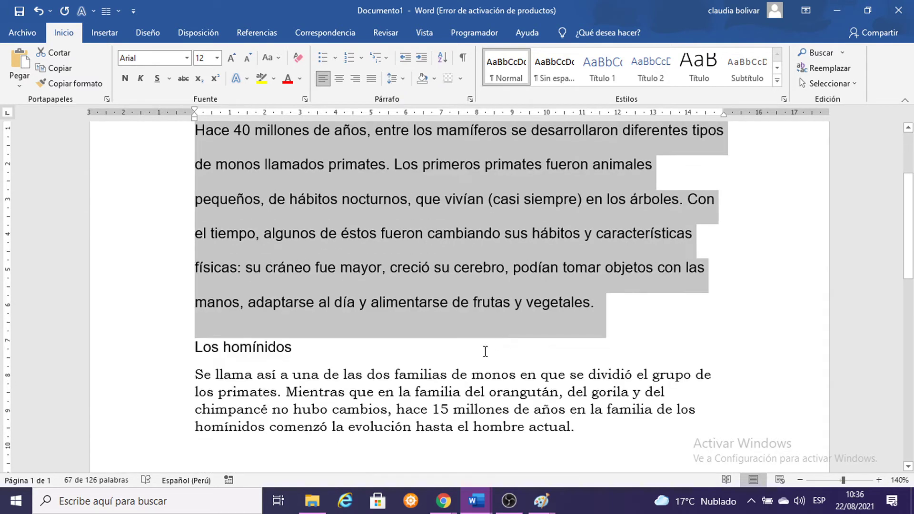
{"action": "left_click", "coordinate": [193, 304]}
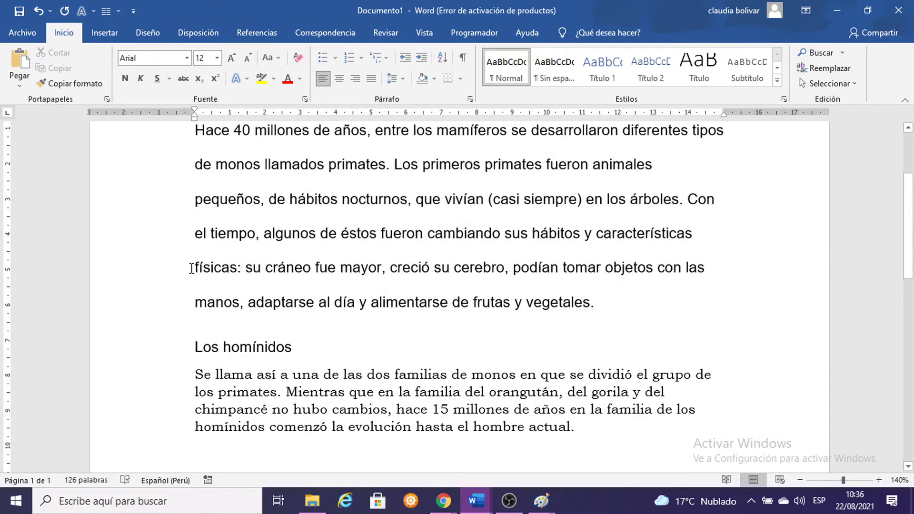
{"action": "left_click_drag", "start_coordinate": [191, 268], "coordinate": [209, 306]}
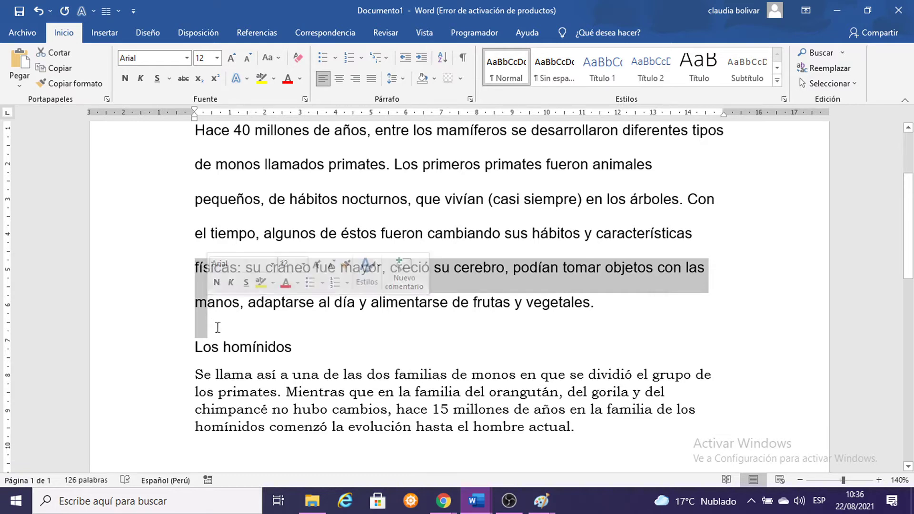
{"action": "scroll", "coordinate": [222, 370], "scroll_direction": "down", "scroll_amount": 1}
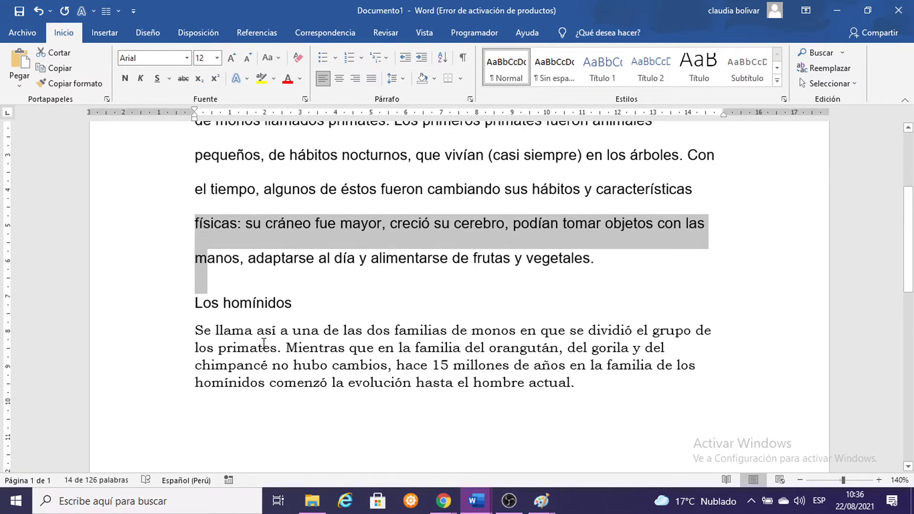
{"action": "scroll", "coordinate": [260, 323], "scroll_direction": "up", "scroll_amount": 2}
{"action": "left_click", "coordinate": [292, 253]}
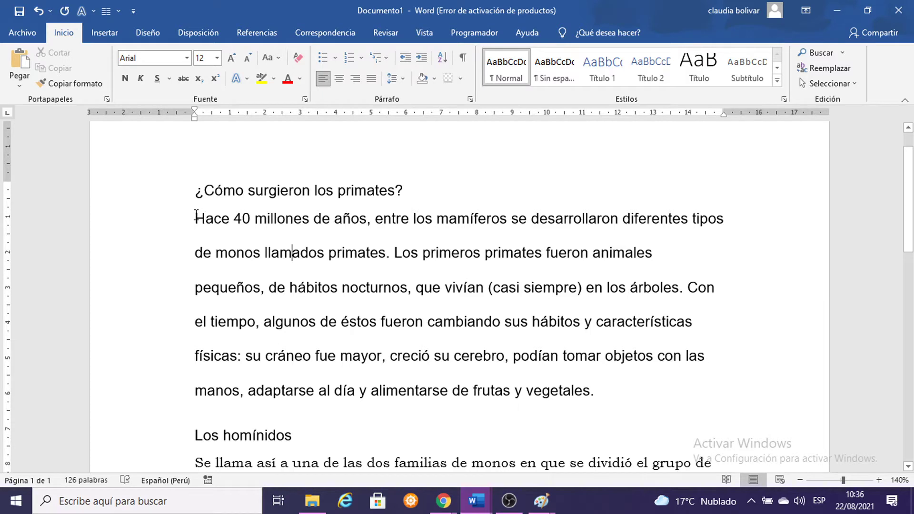
{"action": "left_click_drag", "start_coordinate": [196, 216], "coordinate": [615, 387]}
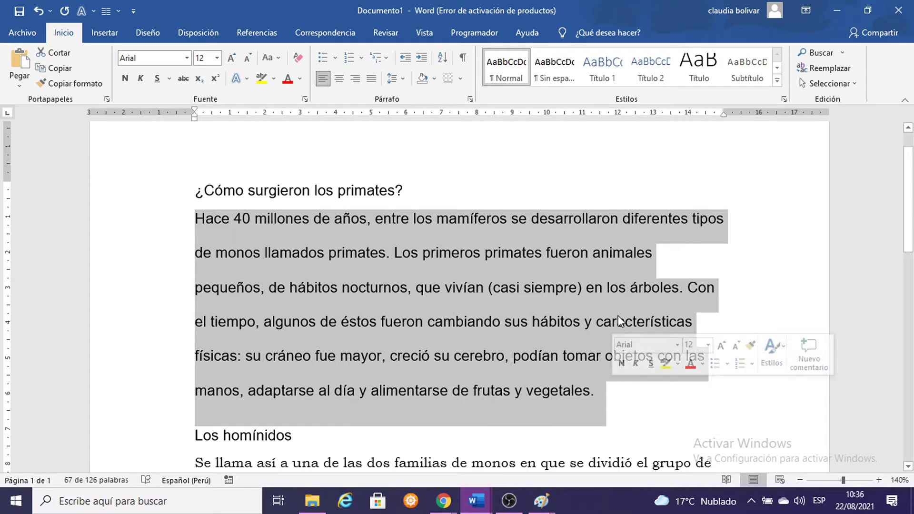
{"action": "left_click", "coordinate": [612, 295]}
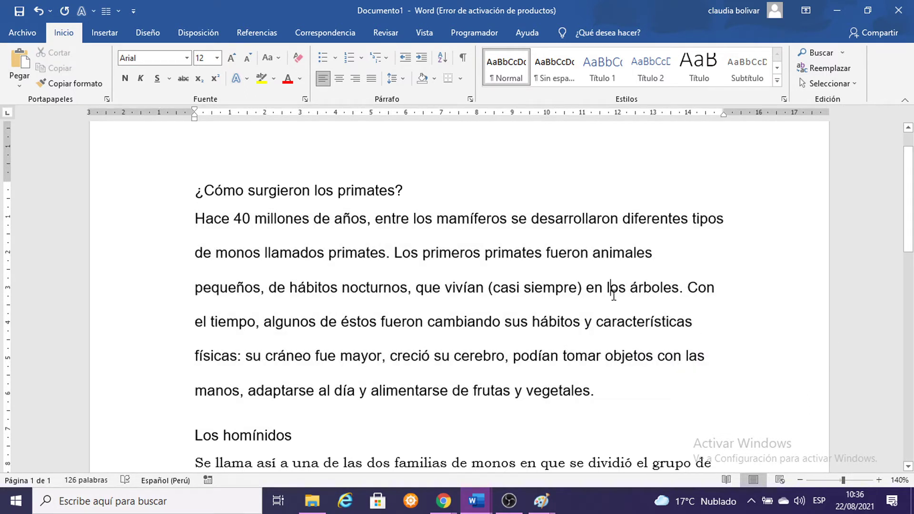
Step: Select all the text of the new document, from the primates title through the homínidos paragraph
{"action": "key", "text": "ctrl+e"}
{"action": "scroll", "coordinate": [580, 368], "scroll_direction": "down", "scroll_amount": 3}
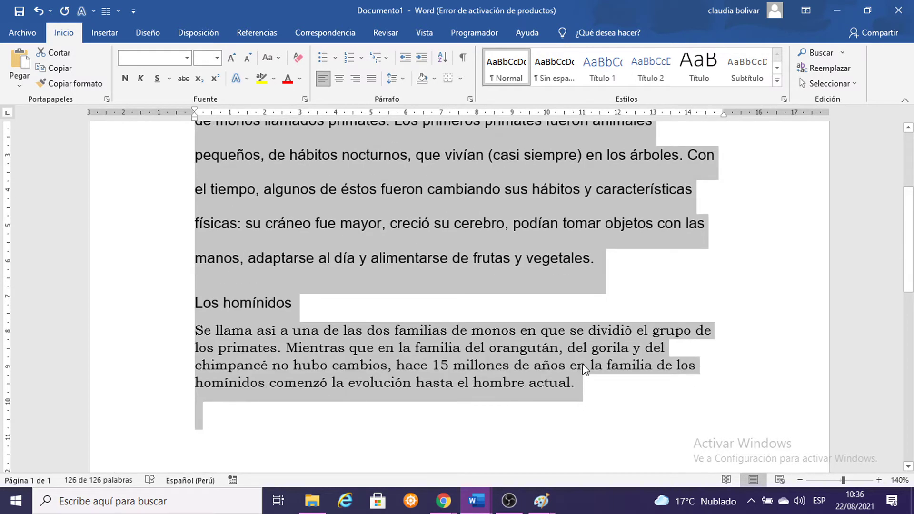
{"action": "scroll", "coordinate": [581, 361], "scroll_direction": "up", "scroll_amount": 4}
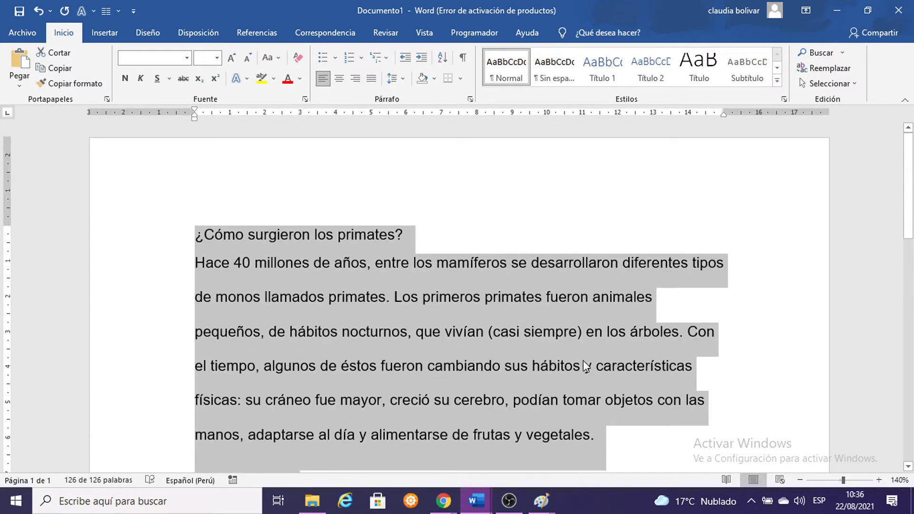
Step: Switch to TECLADO 2.jpg in Paint, undo the F7 mark, strike through the lower-left Control key and the E key, and return to Word
{"action": "left_click", "coordinate": [541, 501]}
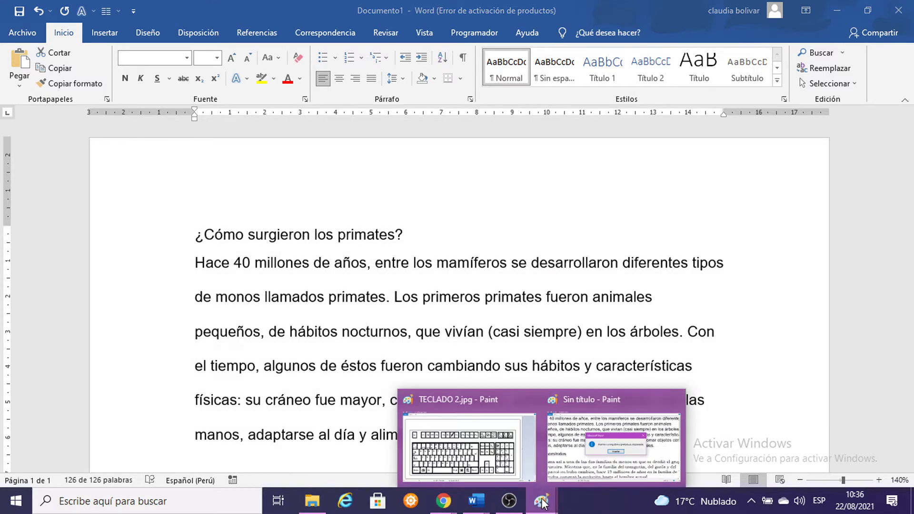
{"action": "left_click", "coordinate": [469, 447]}
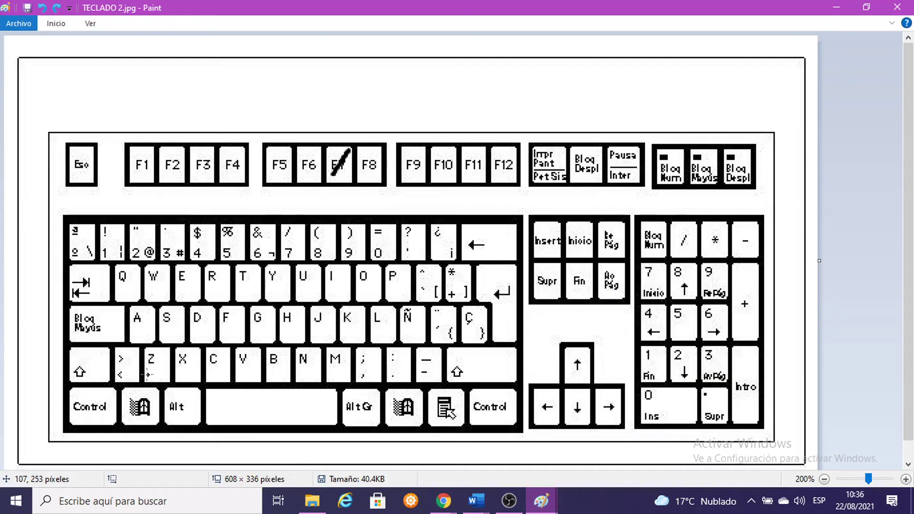
{"action": "key", "text": "ctrl+z"}
{"action": "left_click_drag", "start_coordinate": [99, 395], "coordinate": [85, 414]}
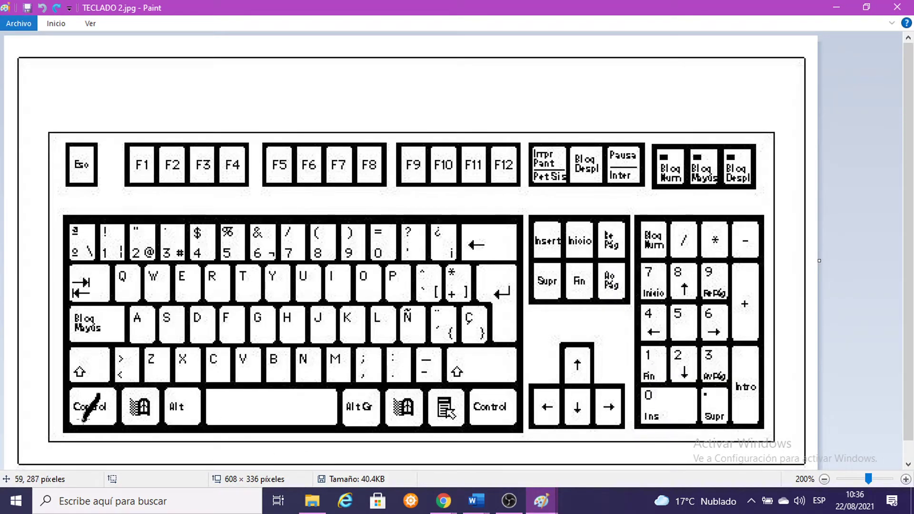
{"action": "left_click_drag", "start_coordinate": [199, 269], "coordinate": [185, 289]}
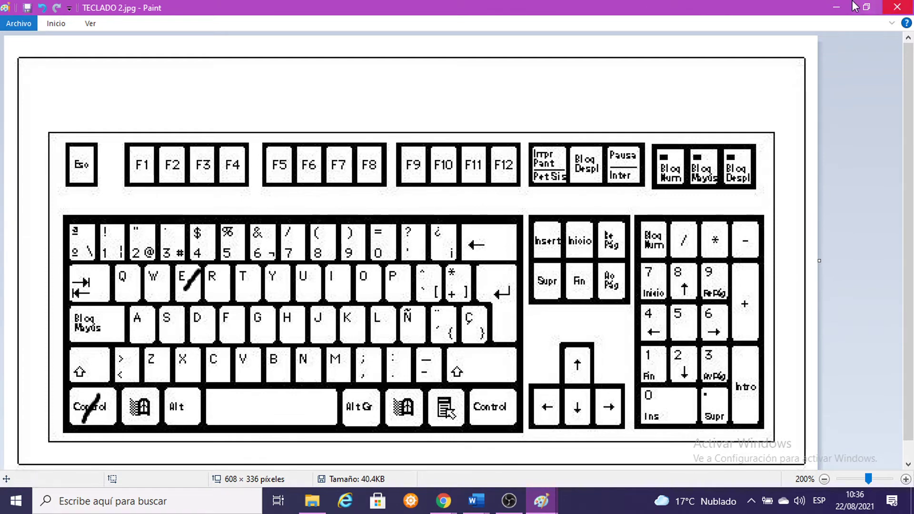
{"action": "left_click", "coordinate": [837, 7]}
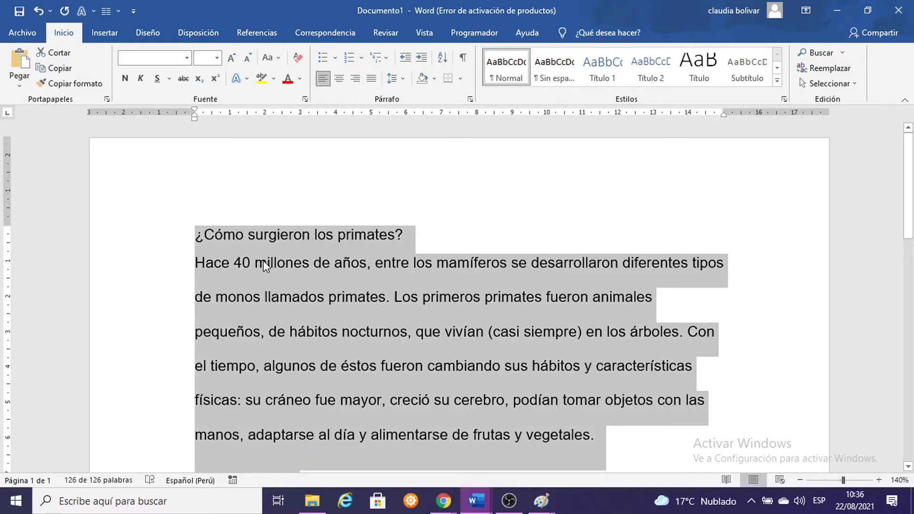
Step: Capture the open line spacing options for the selected text and paste the screenshot into the Sin título picture in Paint
{"action": "scroll", "coordinate": [535, 304], "scroll_direction": "down", "scroll_amount": 6}
{"action": "scroll", "coordinate": [535, 304], "scroll_direction": "up", "scroll_amount": 2}
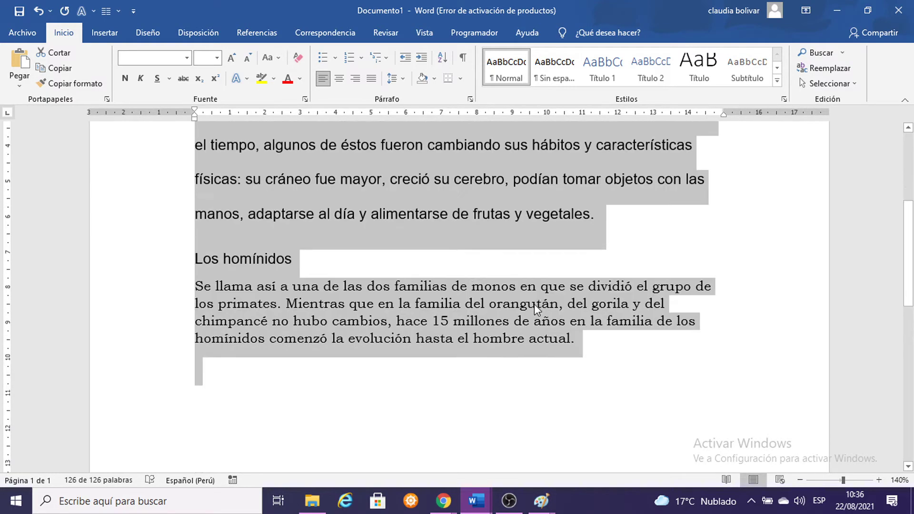
{"action": "scroll", "coordinate": [534, 303], "scroll_direction": "up", "scroll_amount": 4}
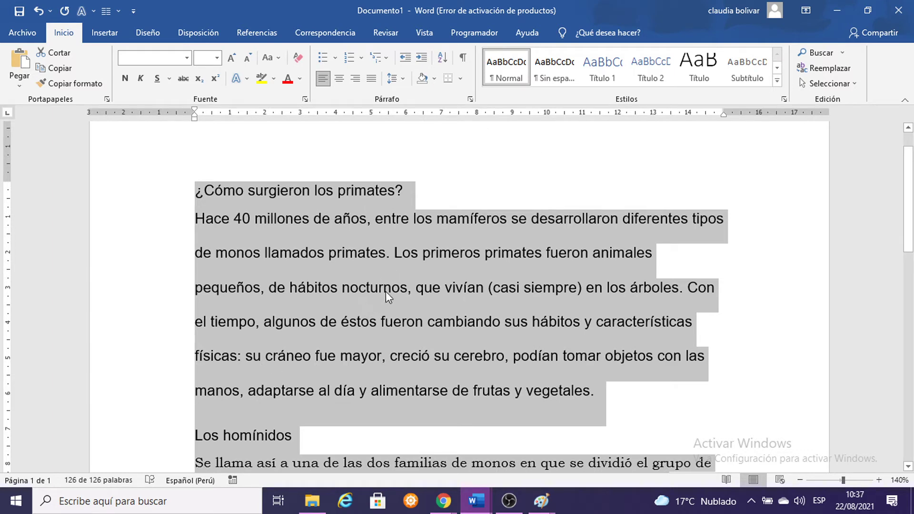
{"action": "left_click", "coordinate": [402, 79]}
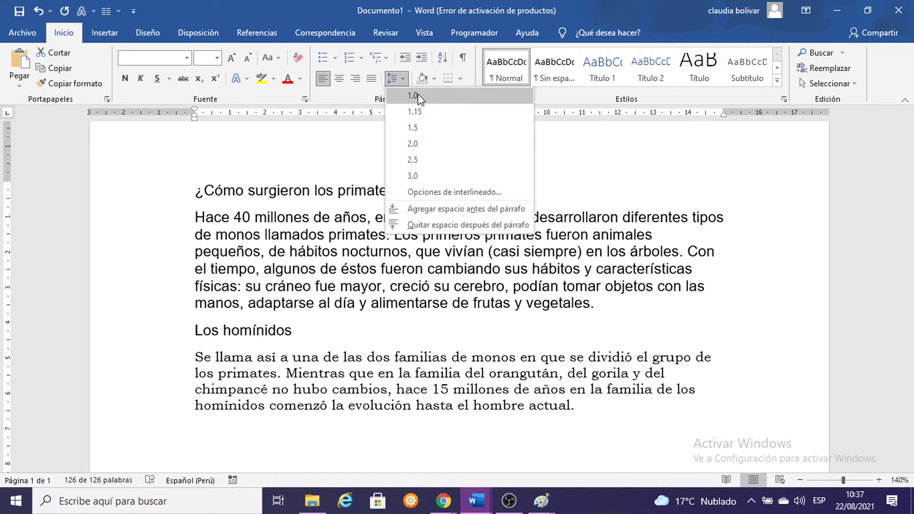
{"action": "left_click", "coordinate": [541, 501]}
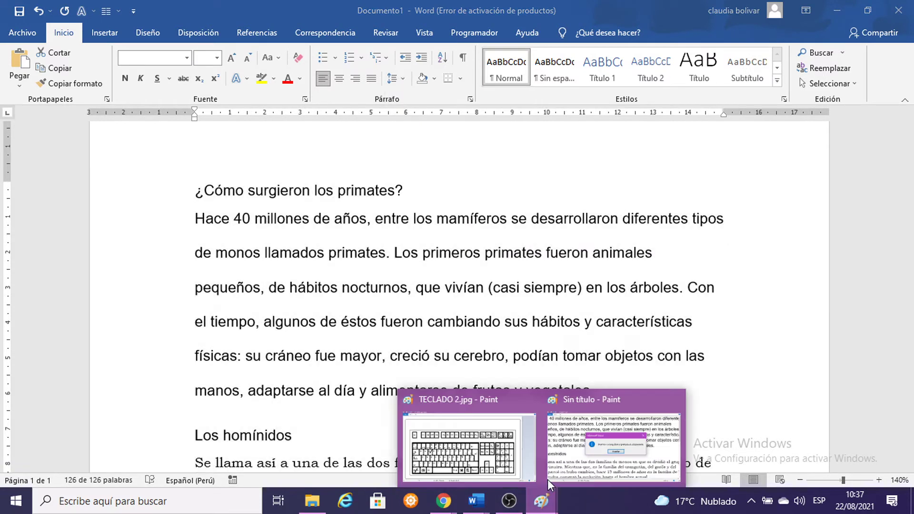
{"action": "left_click", "coordinate": [579, 396]}
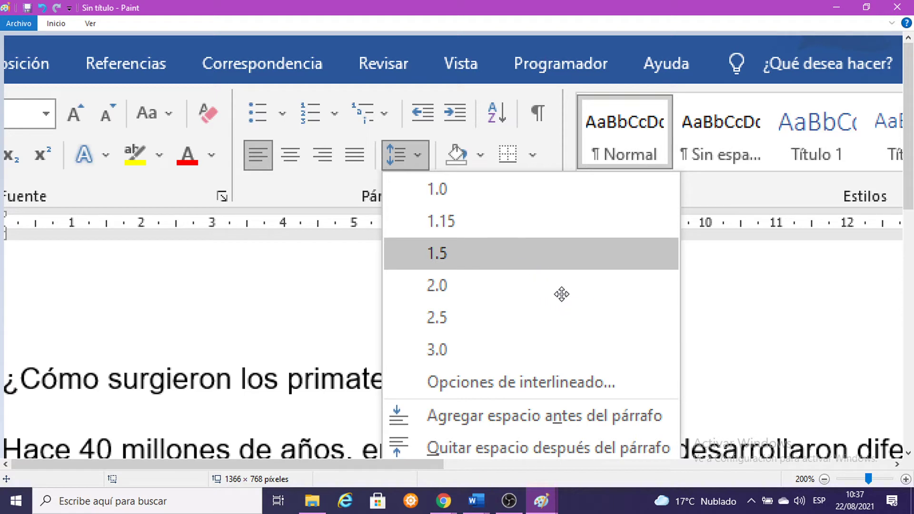
Step: Reposition the pasted screenshot on the Paint canvas to show the full list of line spacing options, and return to the Word document
{"action": "left_click_drag", "start_coordinate": [397, 255], "coordinate": [786, 213]}
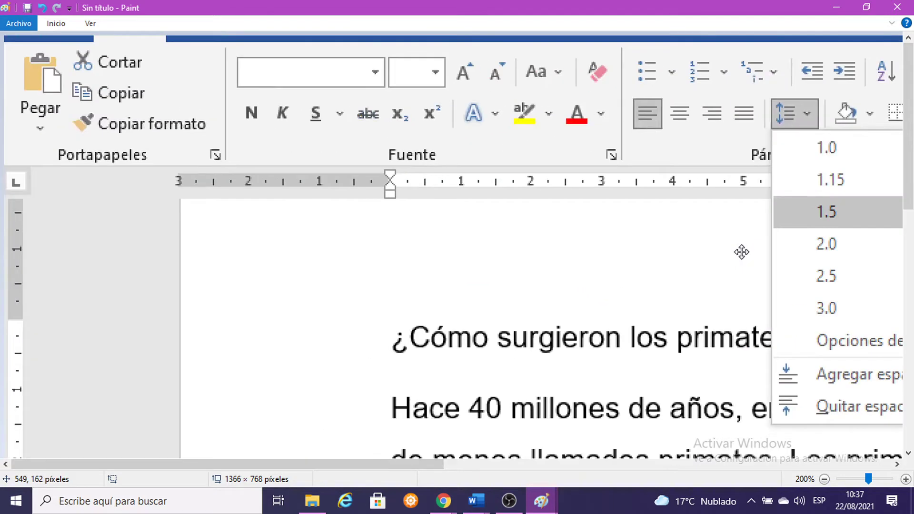
{"action": "left_click_drag", "start_coordinate": [742, 252], "coordinate": [733, 343]}
{"action": "left_click_drag", "start_coordinate": [177, 141], "coordinate": [187, 116]}
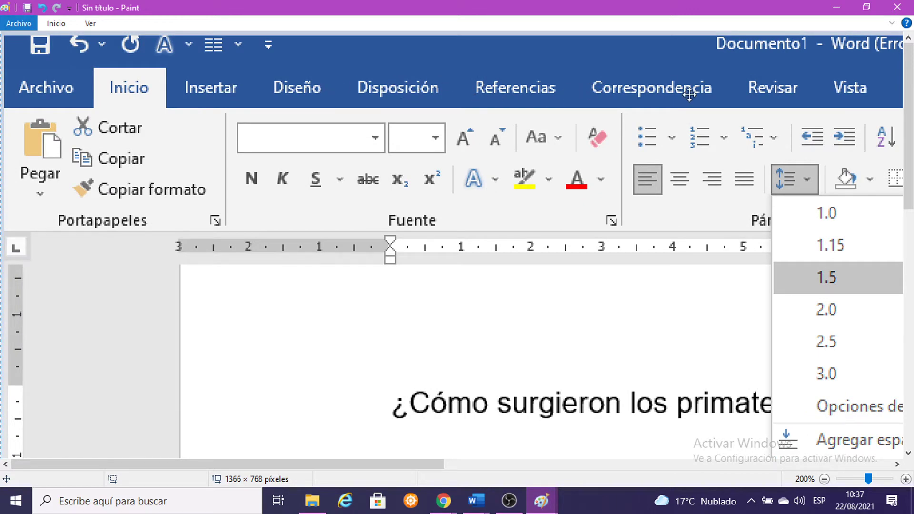
{"action": "mouse_move", "coordinate": [782, 186]}
{"action": "left_mouse_down"}
{"action": "mouse_move", "coordinate": [542, 156]}
{"action": "mouse_move", "coordinate": [390, 202]}
{"action": "left_mouse_up"}
{"action": "left_click_drag", "start_coordinate": [574, 205], "coordinate": [563, 163]}
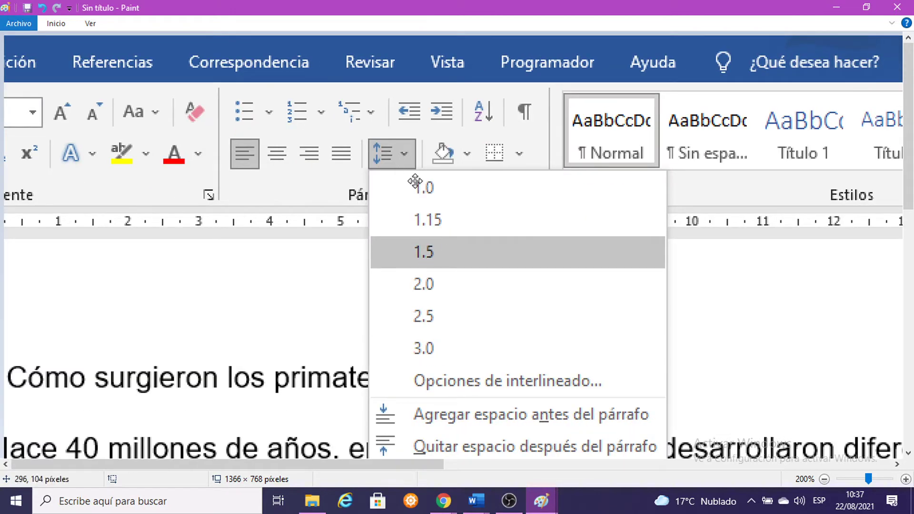
{"action": "mouse_move", "coordinate": [126, 255]}
{"action": "left_mouse_down"}
{"action": "mouse_move", "coordinate": [404, 257]}
{"action": "mouse_move", "coordinate": [547, 272]}
{"action": "mouse_move", "coordinate": [207, 266]}
{"action": "left_mouse_up"}
{"action": "left_click_drag", "start_coordinate": [386, 181], "coordinate": [280, 163]}
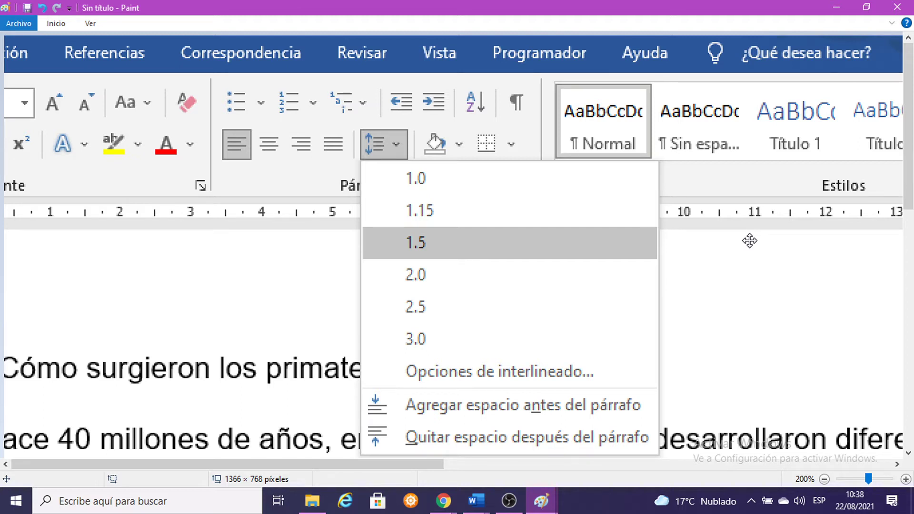
{"action": "left_click", "coordinate": [836, 8]}
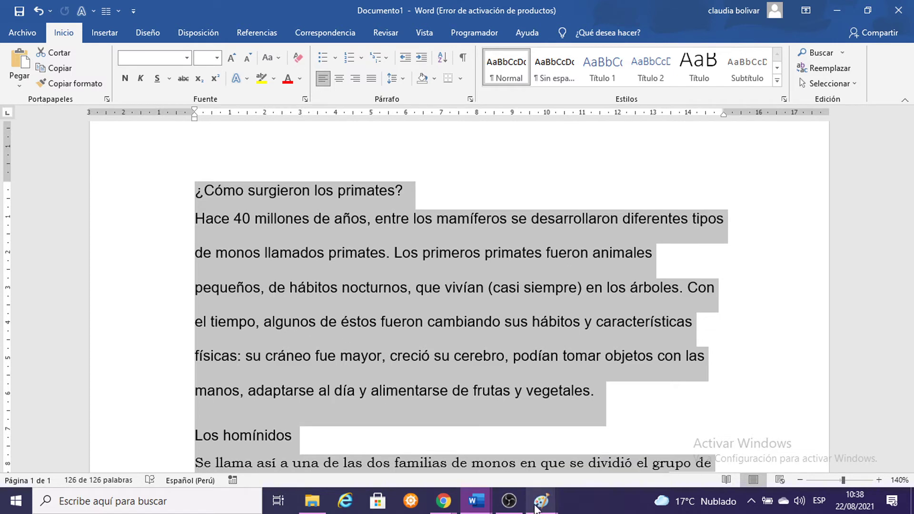
Step: Look at the marked Control and E keys in TECLADO 2.jpg in Paint and return to the Word document
{"action": "mouse_move", "coordinate": [537, 507]}
{"action": "left_click", "coordinate": [463, 438]}
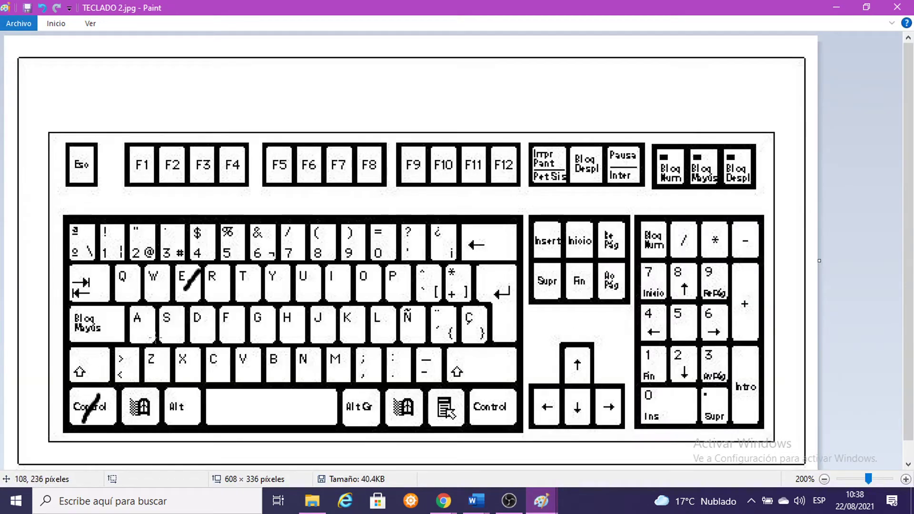
{"action": "left_click", "coordinate": [837, 8]}
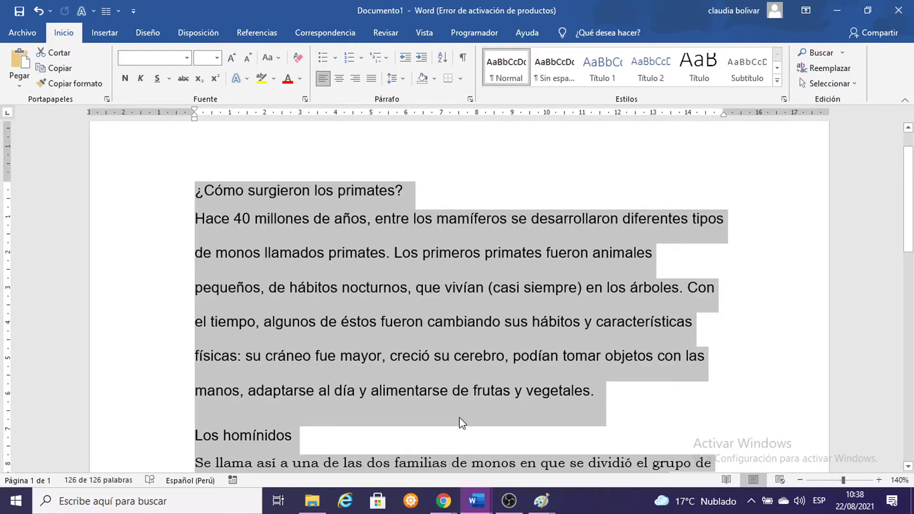
Step: Set the line spacing of the whole selected text to 1.15 and deselect it
{"action": "scroll", "coordinate": [442, 219], "scroll_direction": "down", "scroll_amount": 2}
{"action": "scroll", "coordinate": [441, 219], "scroll_direction": "up", "scroll_amount": 2}
{"action": "left_click", "coordinate": [395, 78]}
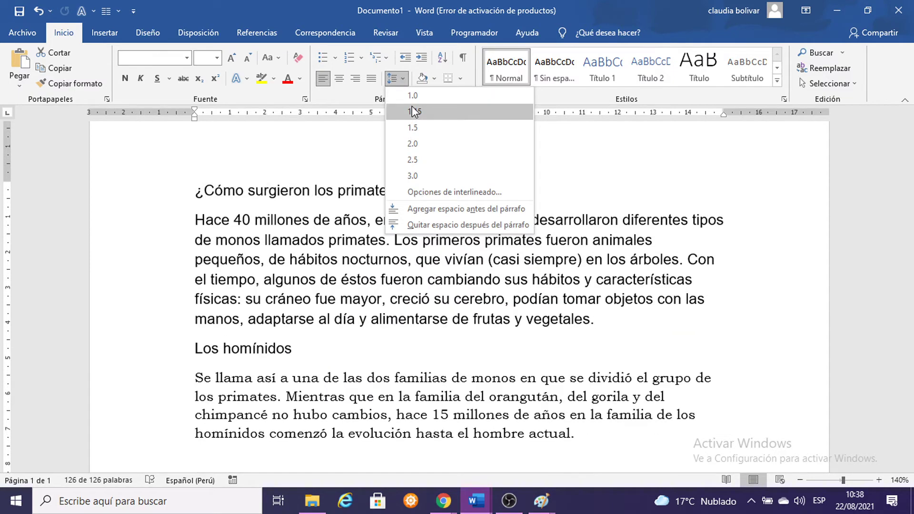
{"action": "left_click", "coordinate": [412, 111]}
{"action": "left_click", "coordinate": [555, 265]}
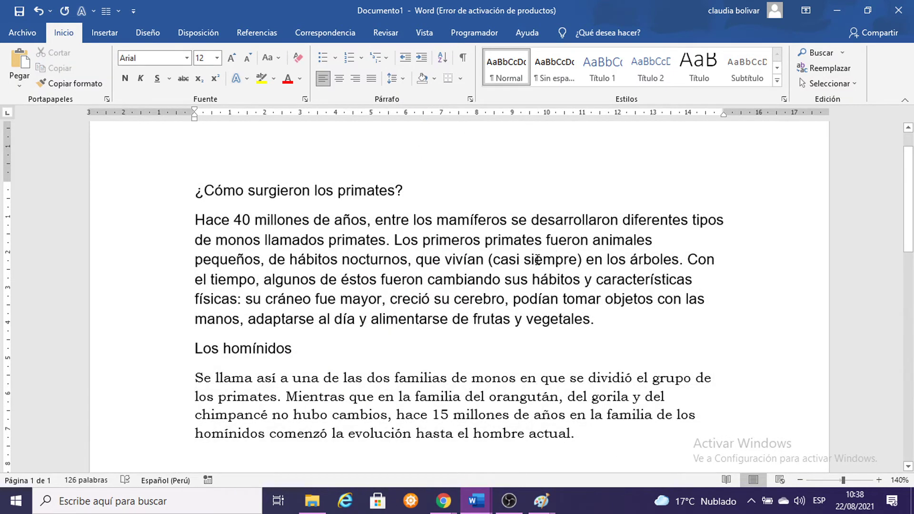
{"action": "scroll", "coordinate": [543, 266], "scroll_direction": "down", "scroll_amount": 2}
{"action": "scroll", "coordinate": [538, 258], "scroll_direction": "up", "scroll_amount": 2}
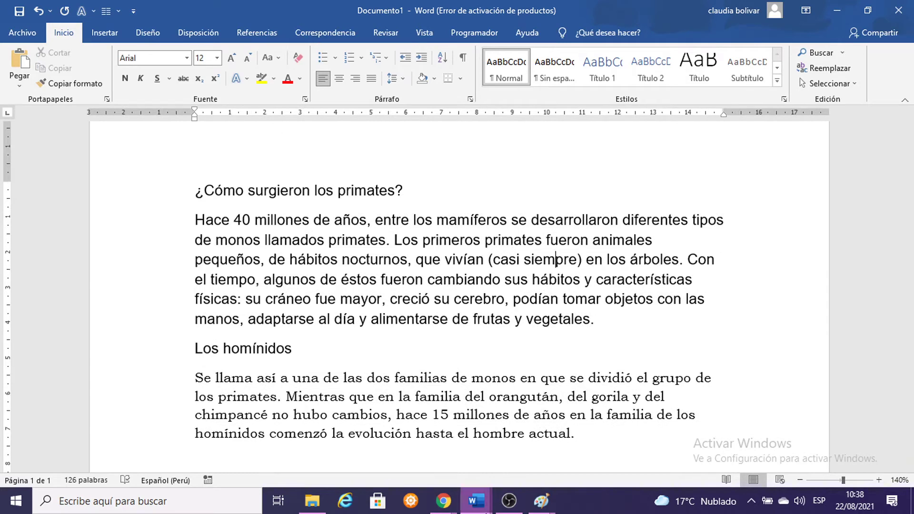
Step: Switch to Ejercicio Práctico 1 (1).docx, review the instructions from point 2 onward, and return to Documento1
{"action": "mouse_move", "coordinate": [541, 501]}
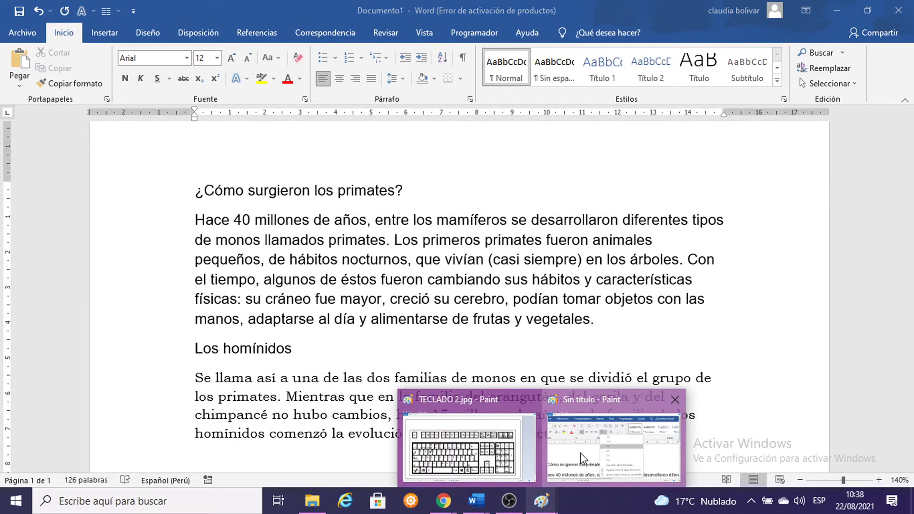
{"action": "left_click", "coordinate": [568, 483]}
{"action": "mouse_move", "coordinate": [491, 508]}
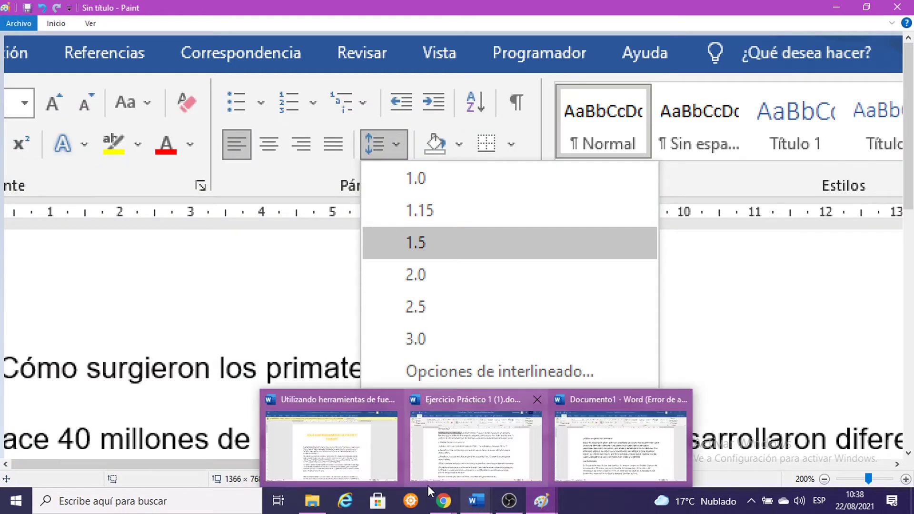
{"action": "left_click", "coordinate": [469, 451]}
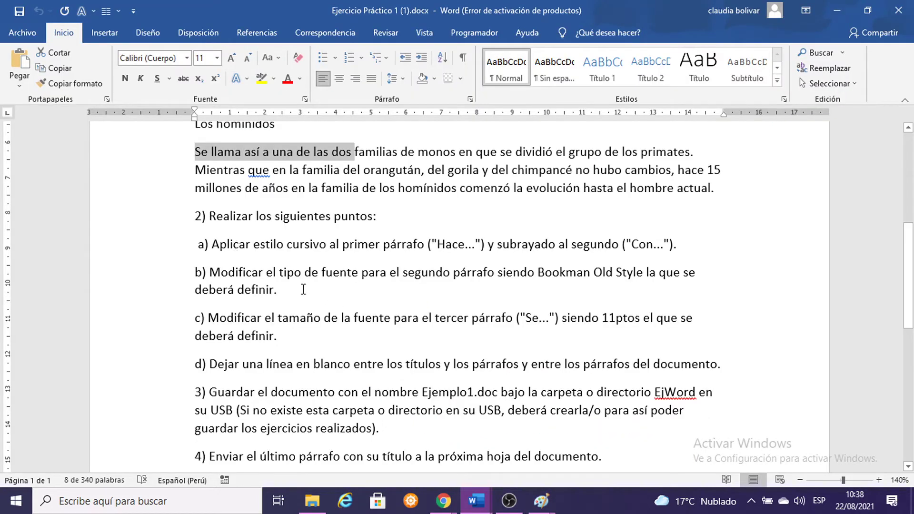
{"action": "scroll", "coordinate": [304, 289], "scroll_direction": "down", "scroll_amount": 1}
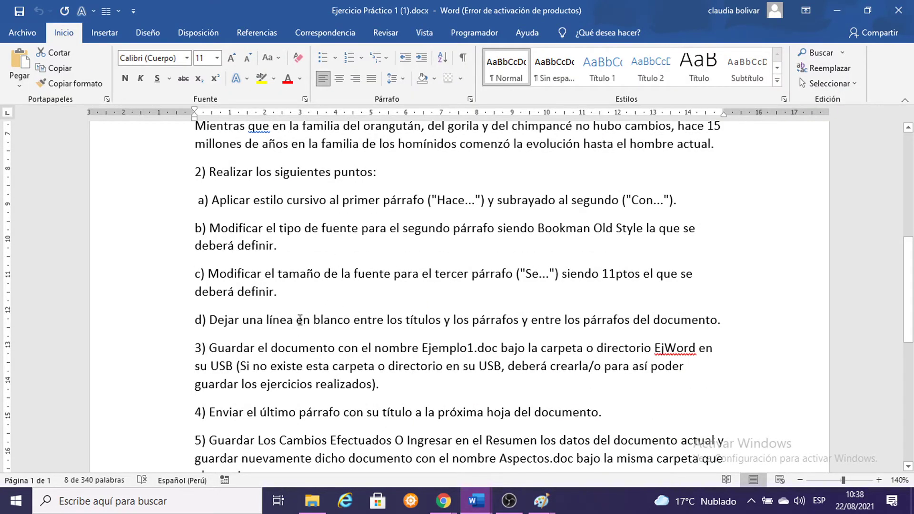
{"action": "scroll", "coordinate": [299, 312], "scroll_direction": "down", "scroll_amount": 1}
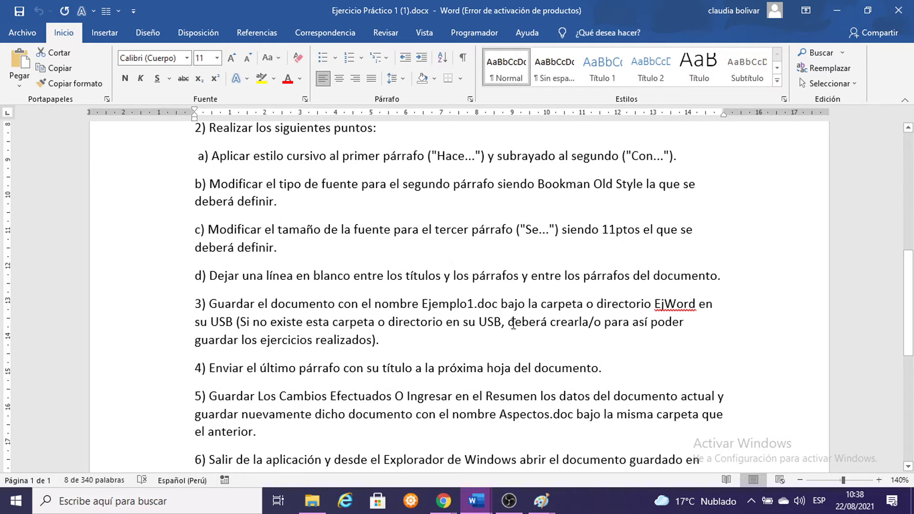
{"action": "mouse_move", "coordinate": [490, 502]}
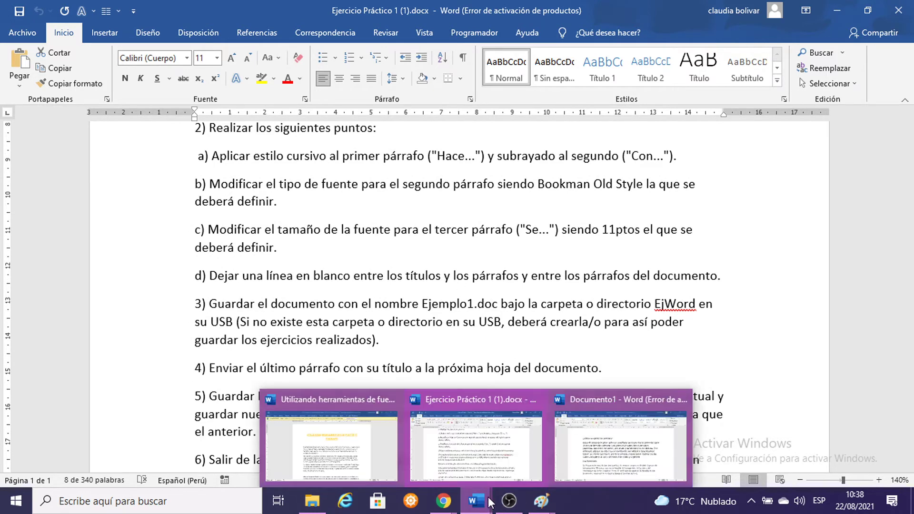
{"action": "left_click", "coordinate": [627, 445]}
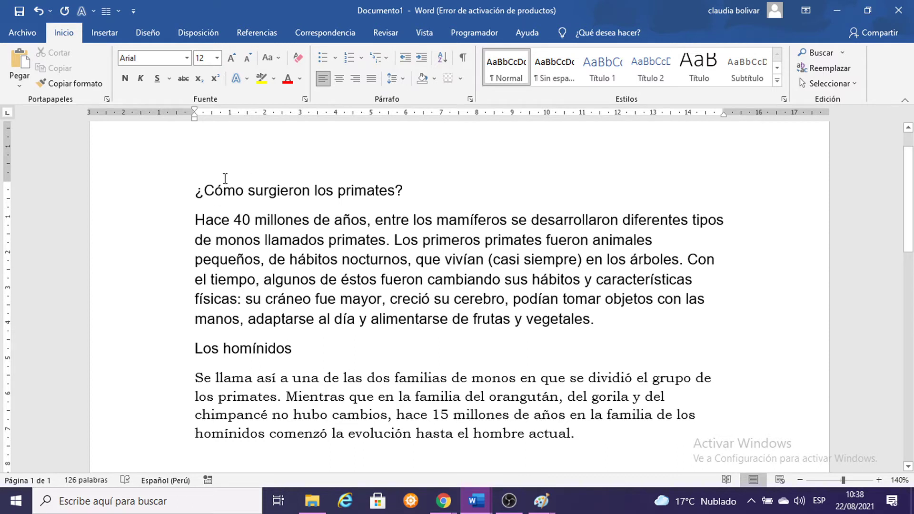
{"action": "left_click_drag", "start_coordinate": [204, 192], "coordinate": [417, 170]}
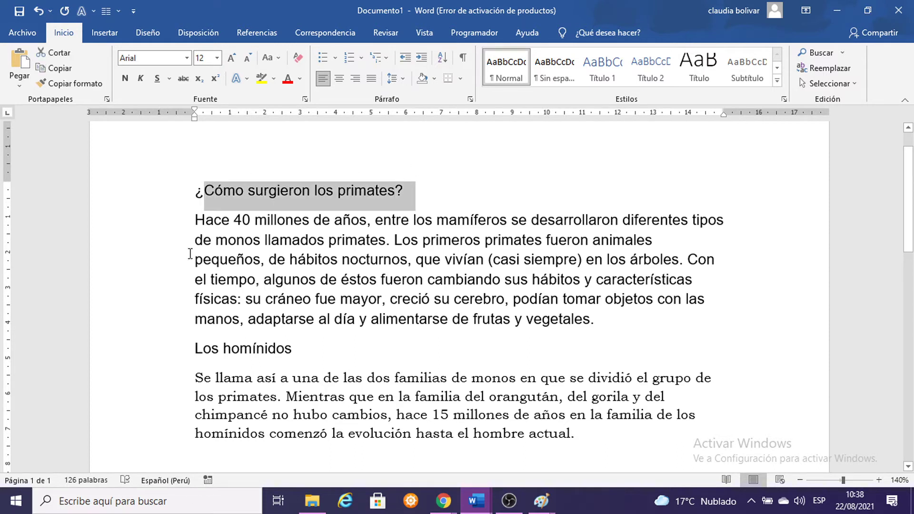
{"action": "left_click", "coordinate": [423, 200]}
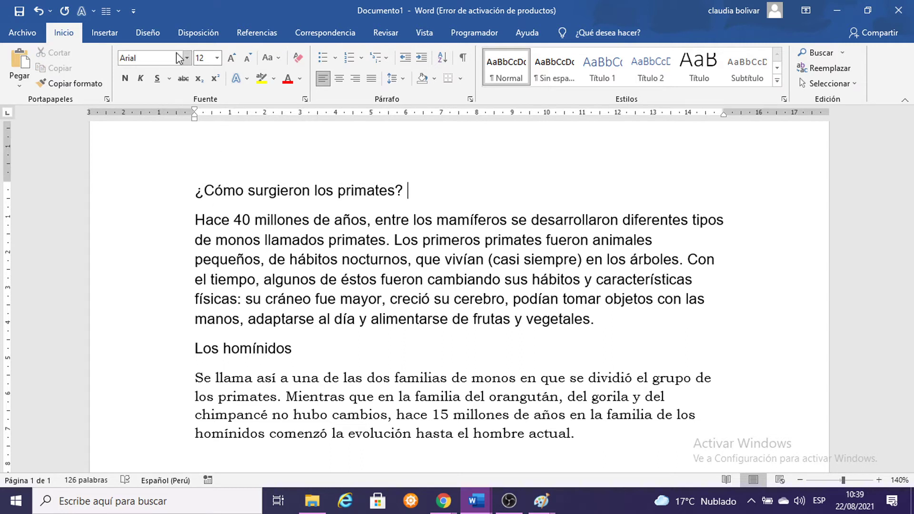
{"action": "left_click", "coordinate": [108, 33]}
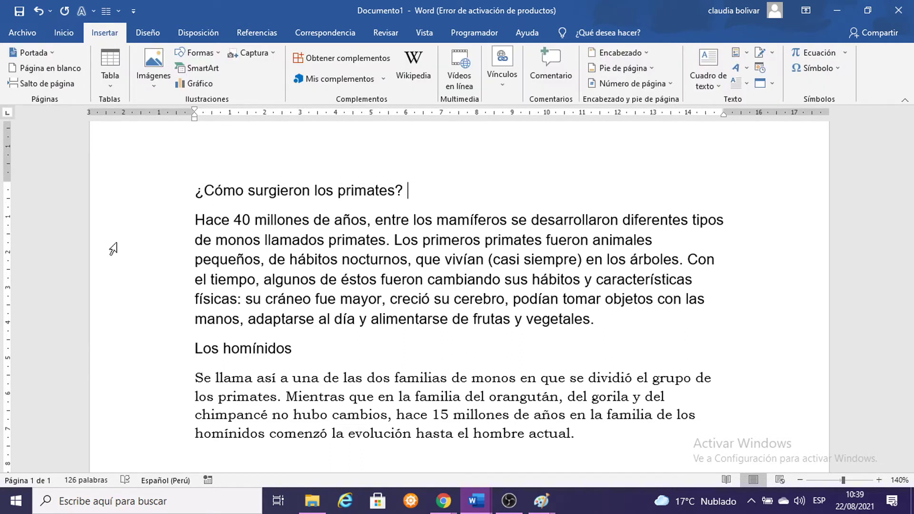
{"action": "left_click", "coordinate": [218, 51]}
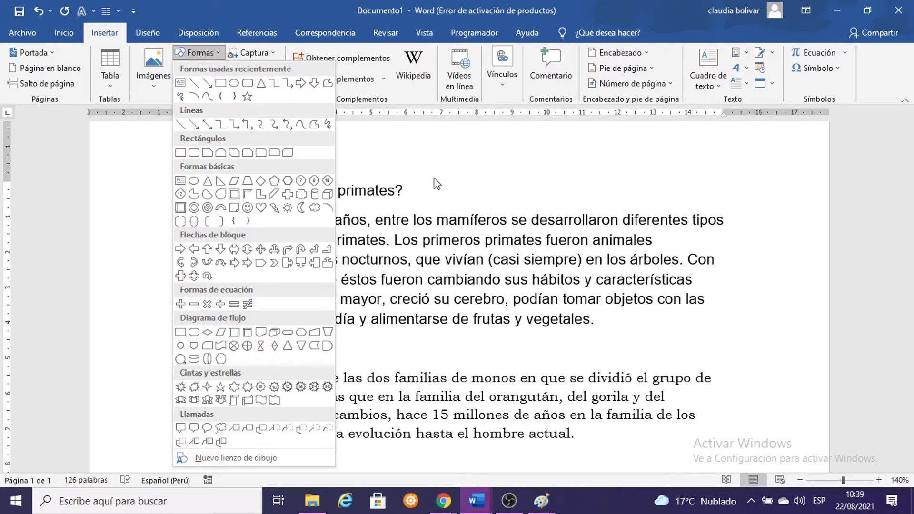
{"action": "left_click", "coordinate": [386, 217]}
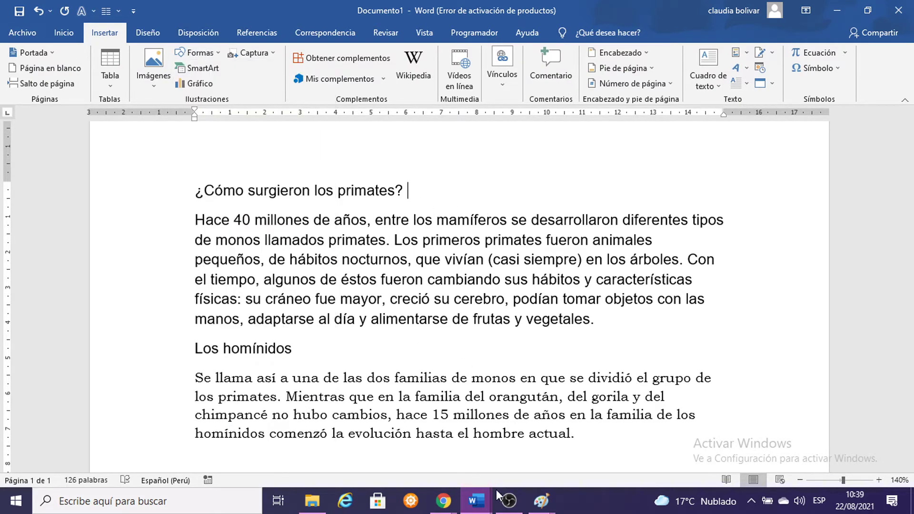
Step: Switch to Ejercicio Práctico 1 (1).docx, review point 3, highlight the file name Ejemplo1.doc, and return to Documento1
{"action": "mouse_move", "coordinate": [476, 501]}
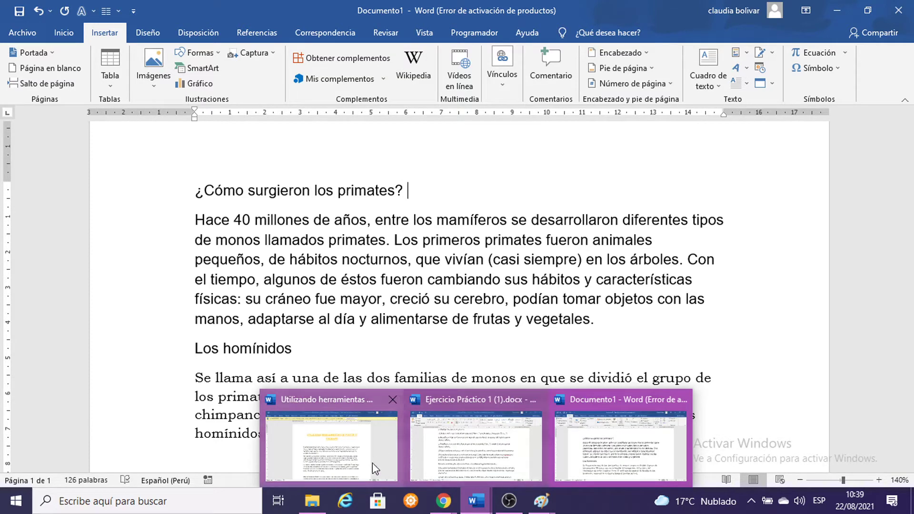
{"action": "left_click", "coordinate": [443, 433]}
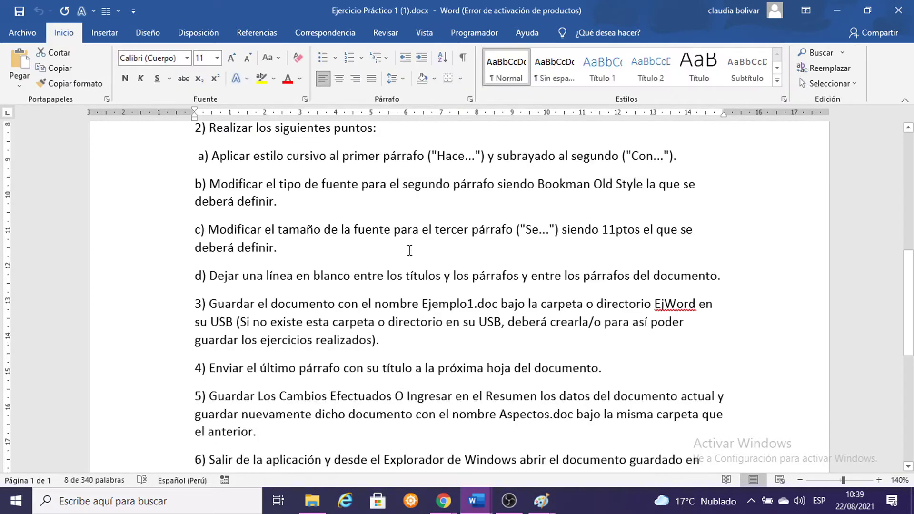
{"action": "scroll", "coordinate": [366, 252], "scroll_direction": "down", "scroll_amount": 1}
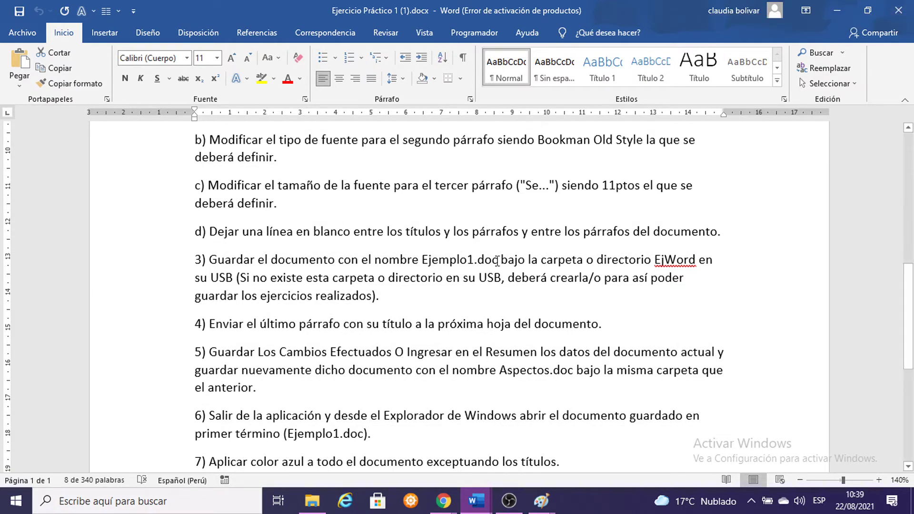
{"action": "left_click_drag", "start_coordinate": [422, 264], "coordinate": [493, 264]}
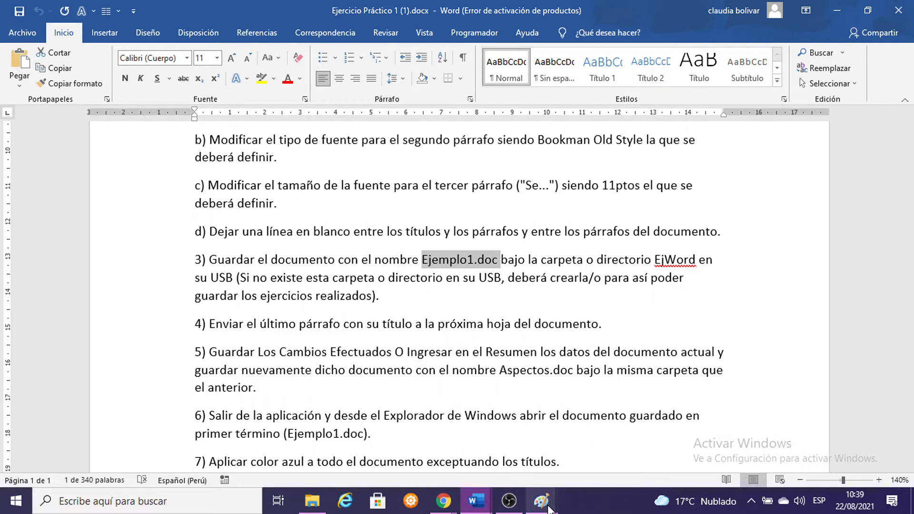
{"action": "mouse_move", "coordinate": [551, 506]}
{"action": "mouse_move", "coordinate": [474, 503]}
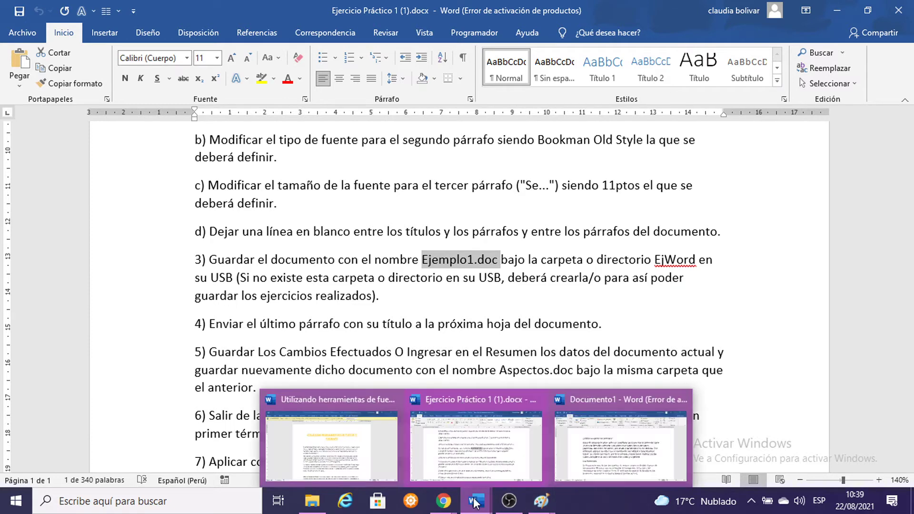
{"action": "left_click", "coordinate": [614, 424]}
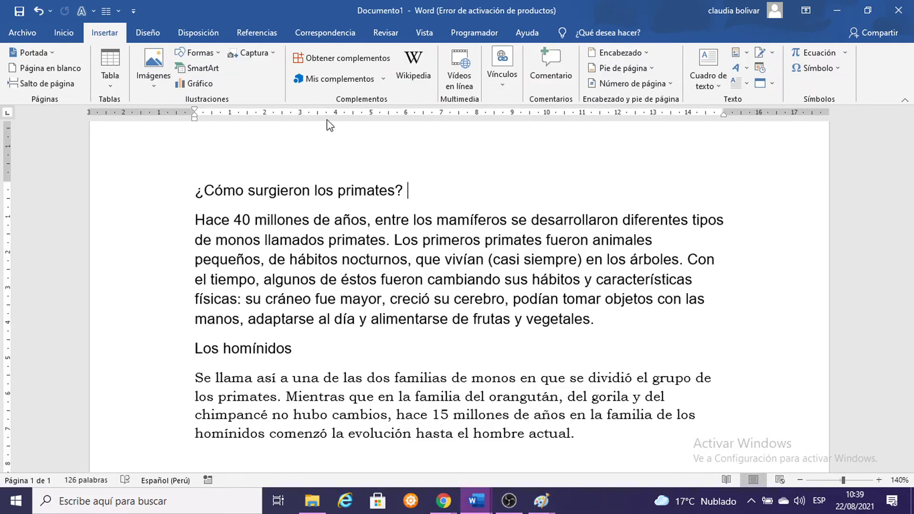
{"action": "left_click", "coordinate": [21, 33]}
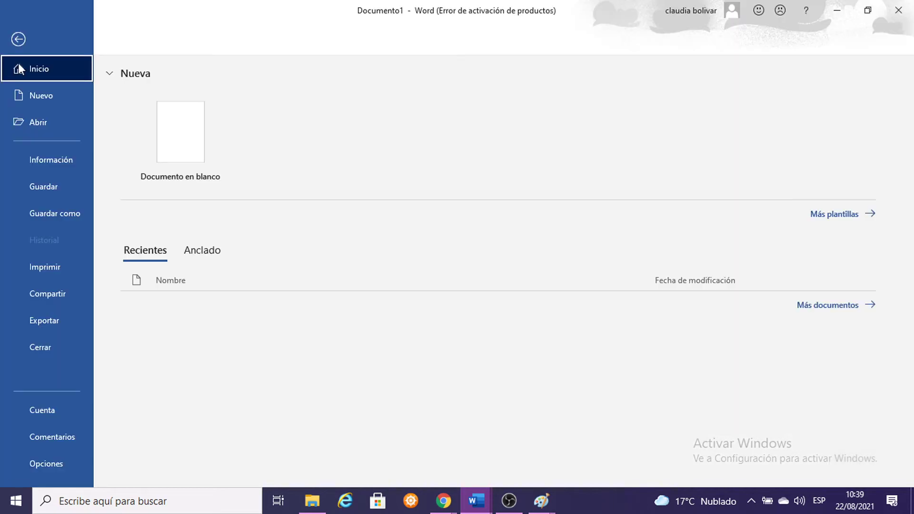
{"action": "left_click", "coordinate": [50, 214]}
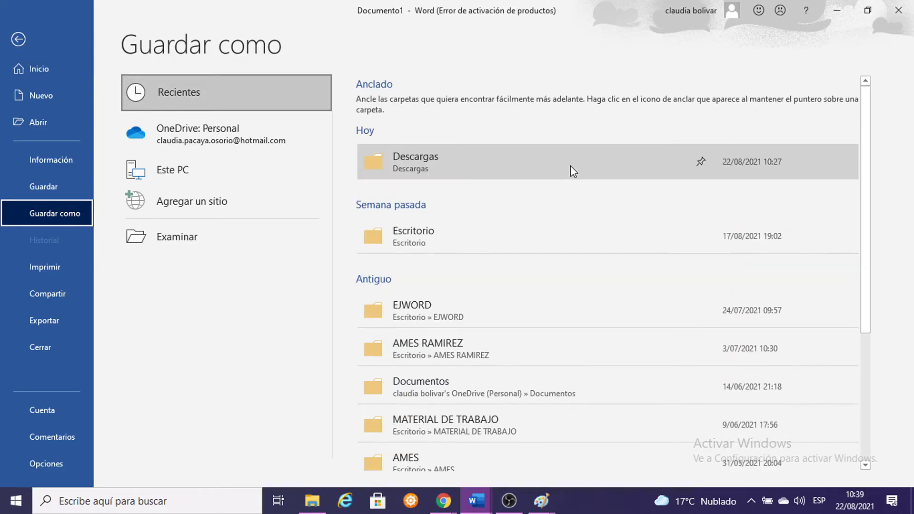
{"action": "left_click", "coordinate": [433, 247]}
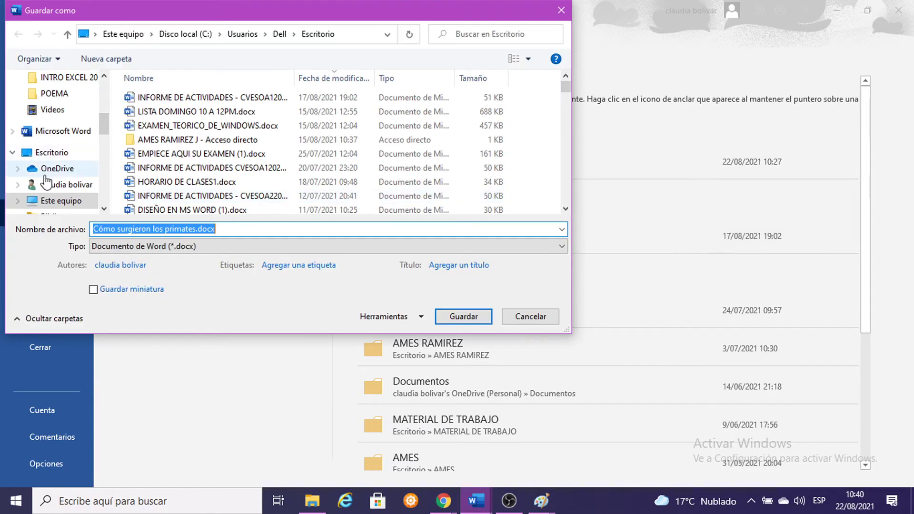
{"action": "scroll", "coordinate": [105, 119], "scroll_direction": "up", "scroll_amount": 5}
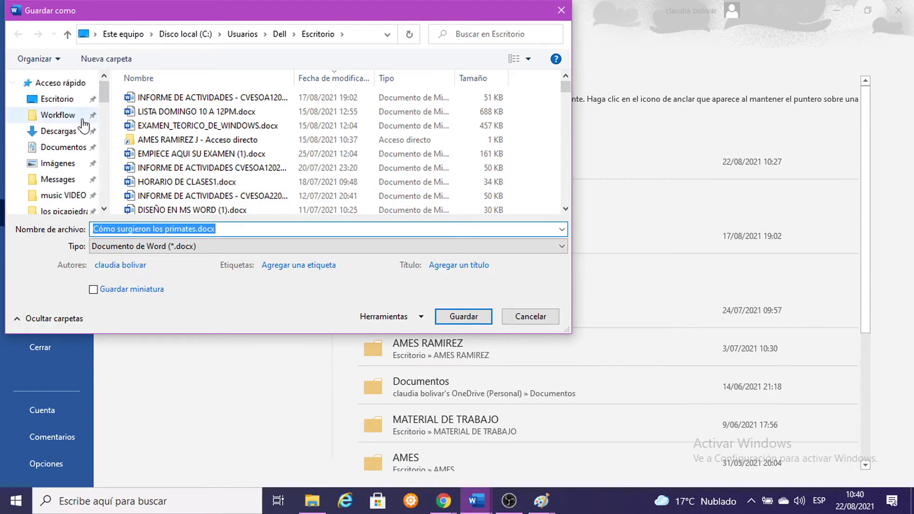
{"action": "left_click", "coordinate": [57, 102]}
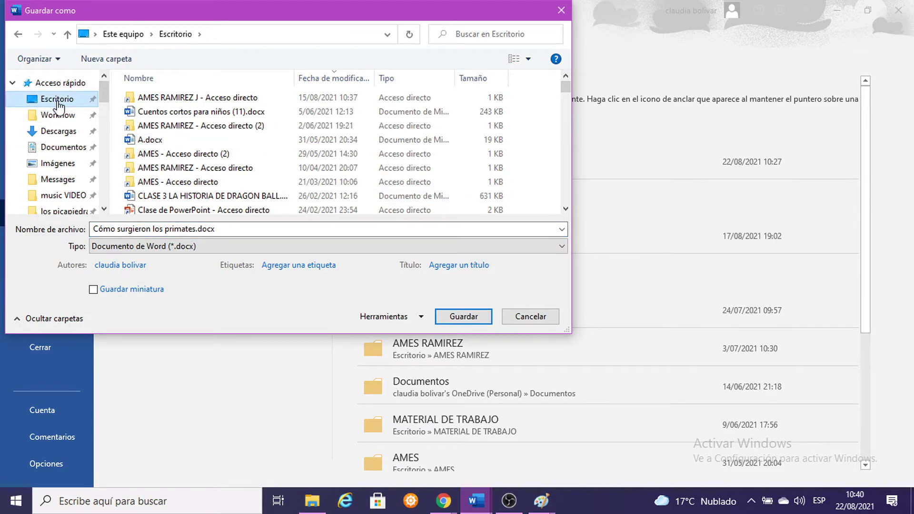
{"action": "left_click", "coordinate": [231, 229]}
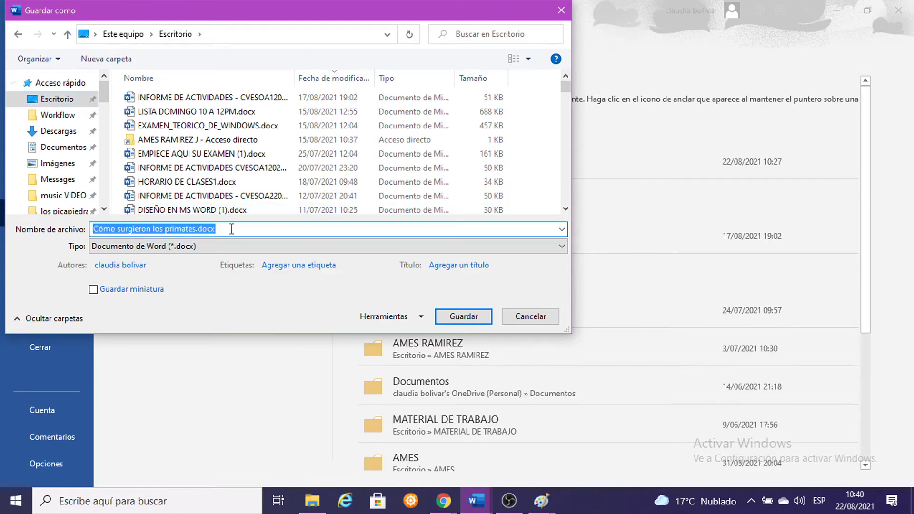
{"action": "type", "text": "Ejemplo1.doc"}
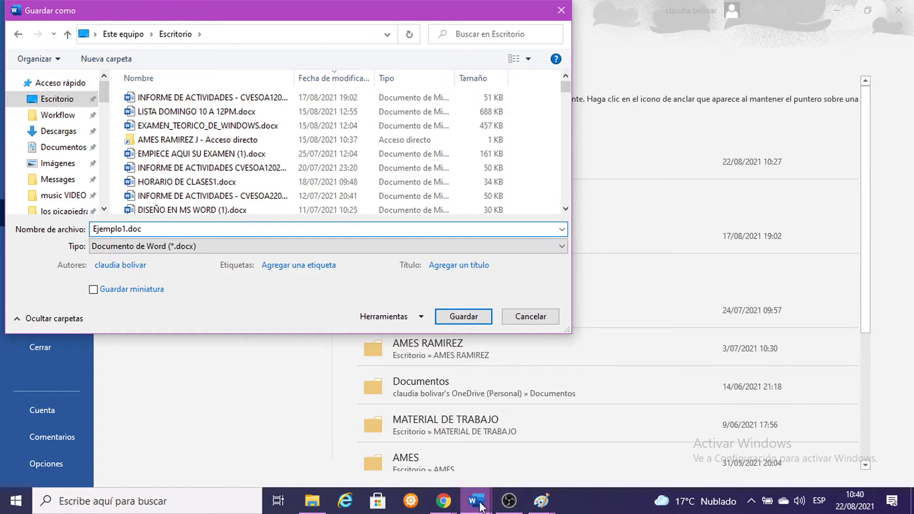
{"action": "left_click", "coordinate": [481, 459]}
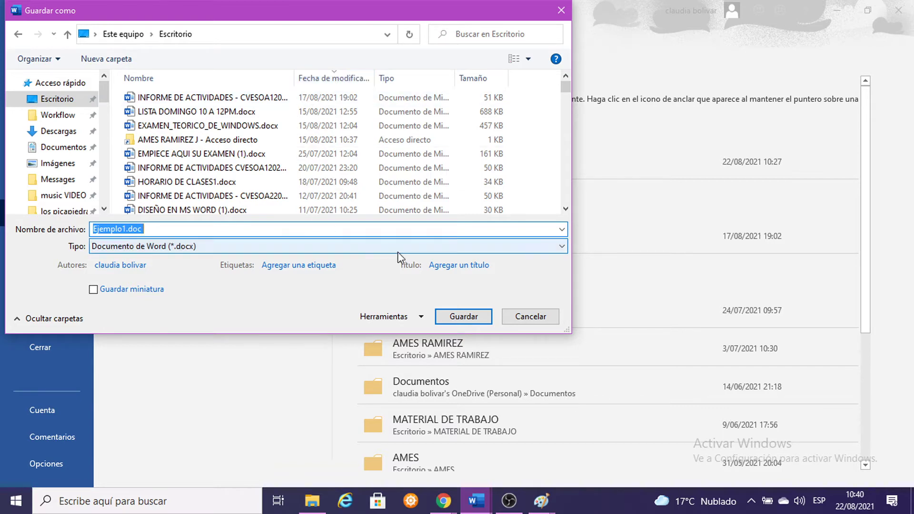
{"action": "left_click", "coordinate": [561, 10]}
{"action": "left_click", "coordinate": [18, 39]}
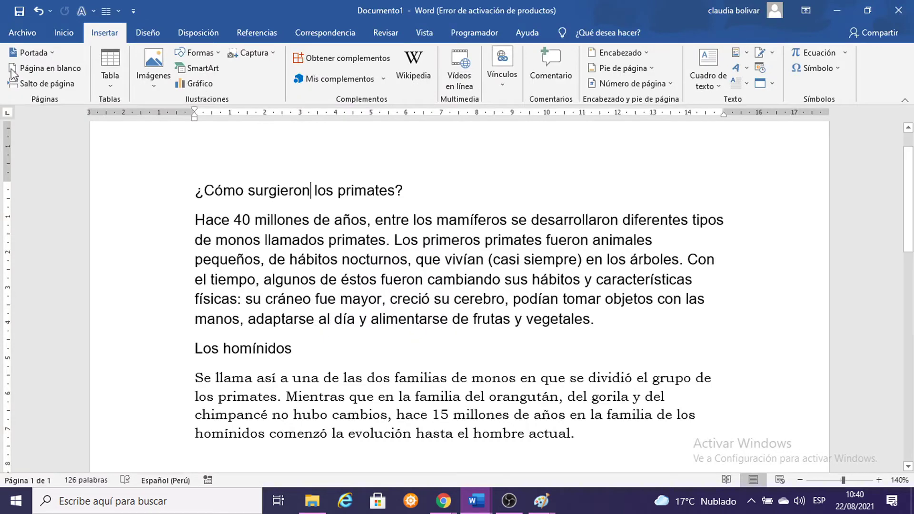
Step: Switch to Ejercicio Práctico 1 (1).docx to reread point 3 and open a new File Explorer window
{"action": "mouse_move", "coordinate": [488, 502]}
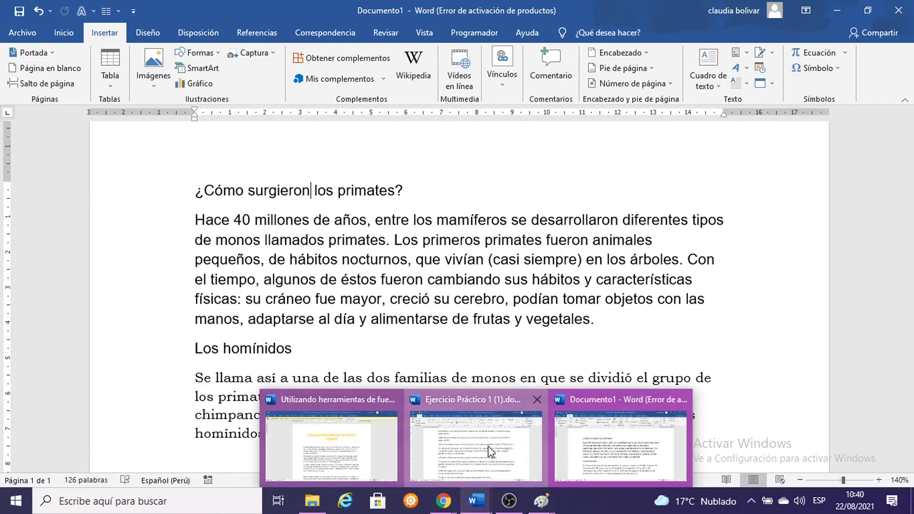
{"action": "left_click", "coordinate": [485, 469]}
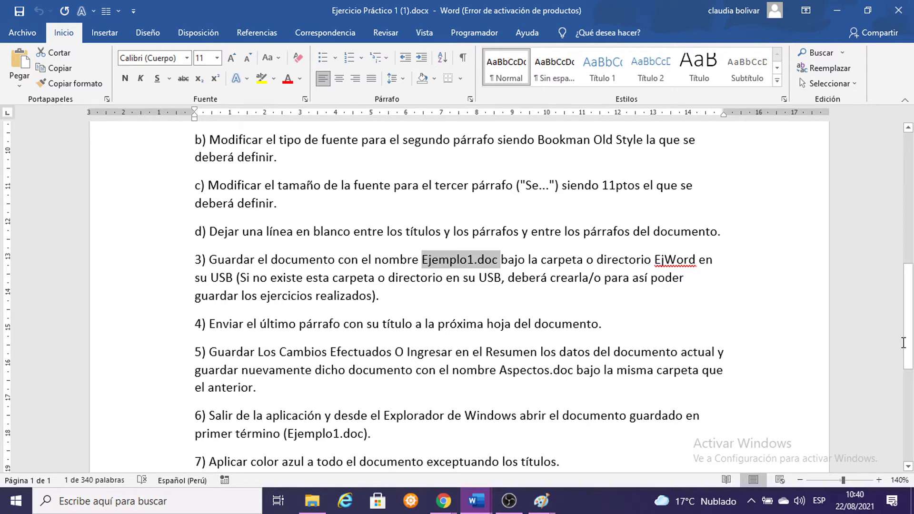
{"action": "key", "text": "super+e"}
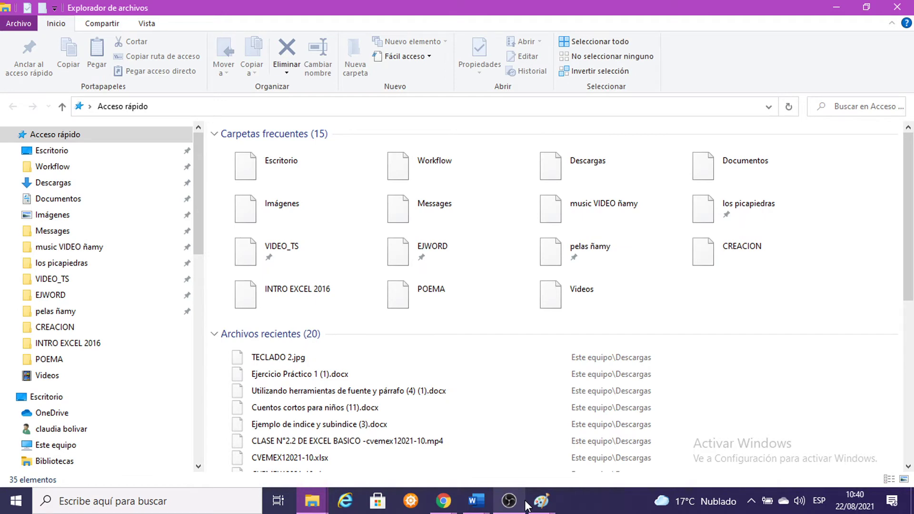
Step: Switch to TECLADO 2.jpg in Paint, undo the mark on the Control key, and strike a line through the Windows and E keys
{"action": "left_click", "coordinate": [542, 501]}
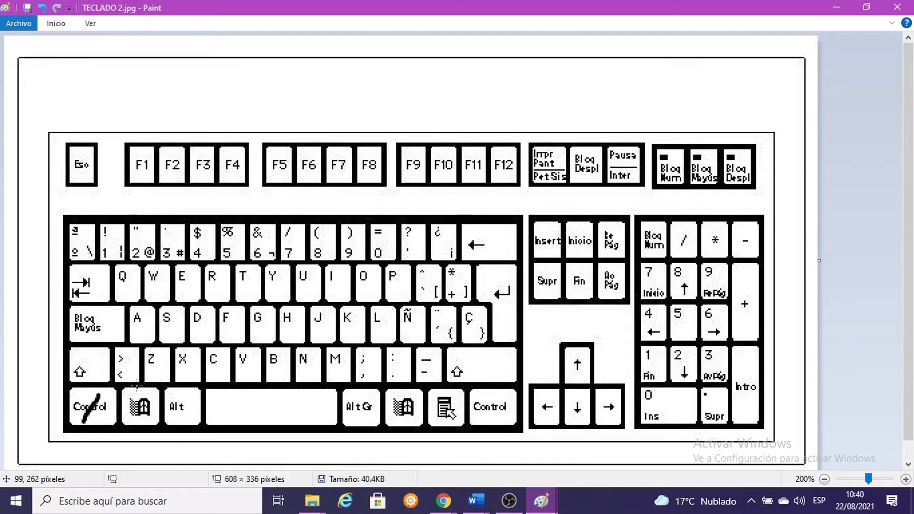
{"action": "key", "text": "ctrl+z"}
{"action": "left_click_drag", "start_coordinate": [155, 390], "coordinate": [132, 420]}
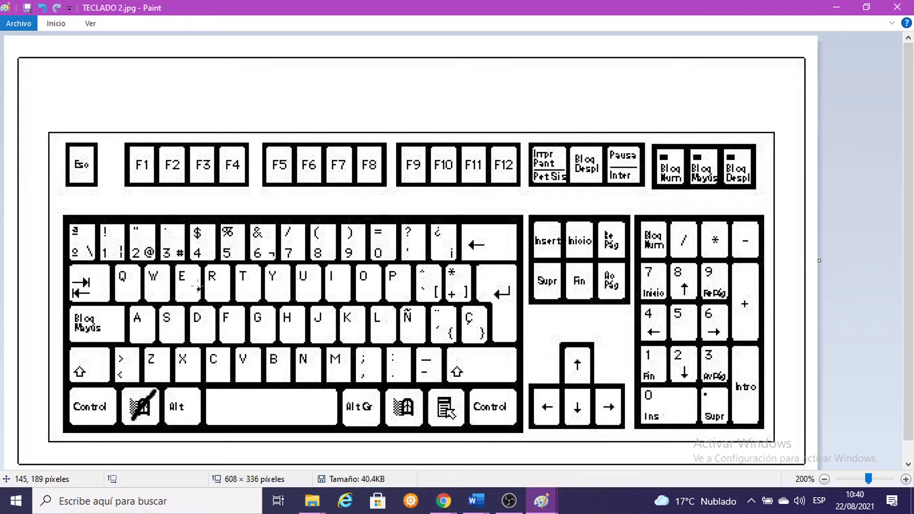
{"action": "left_click_drag", "start_coordinate": [199, 269], "coordinate": [185, 292]}
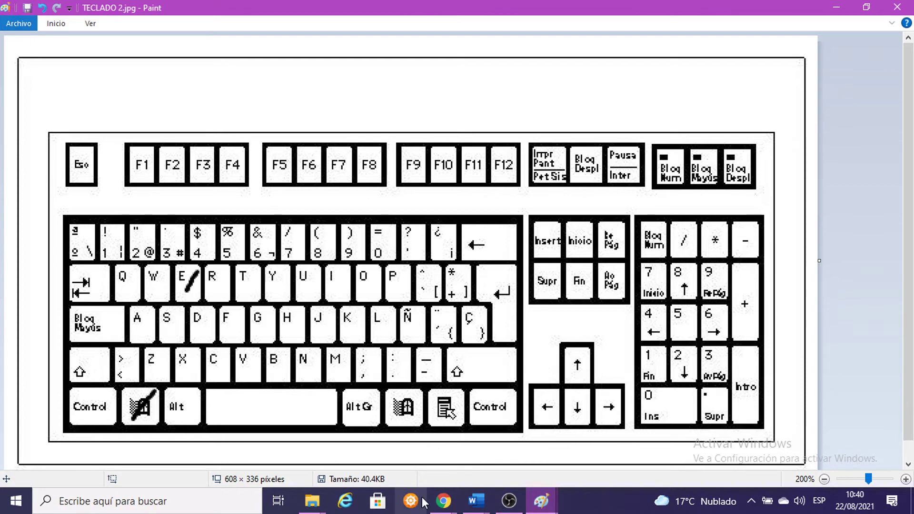
Step: Return to File Explorer and open the Escritorio folder
{"action": "left_click", "coordinate": [312, 507]}
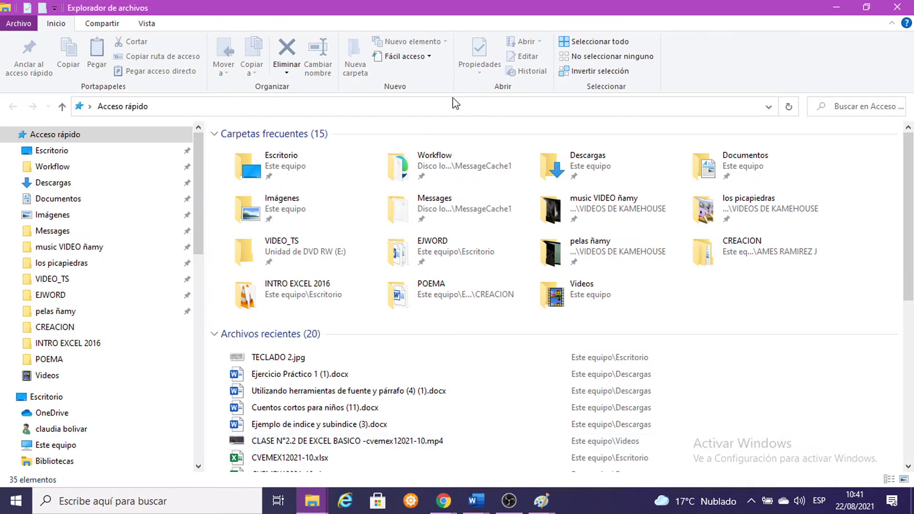
{"action": "left_click", "coordinate": [356, 443]}
{"action": "left_click", "coordinate": [62, 152]}
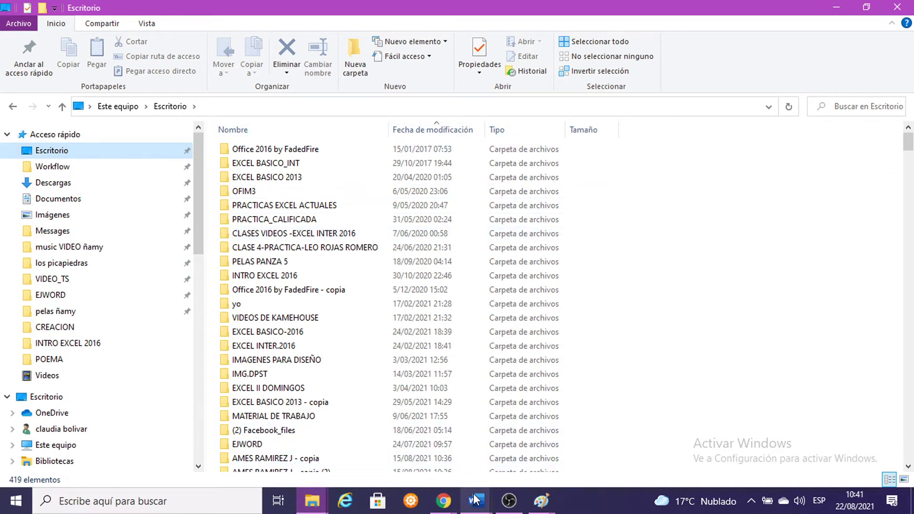
Step: Switch to Ejercicio Práctico 1 (1).docx and check the folder name EjWord in point 3
{"action": "mouse_move", "coordinate": [476, 501]}
{"action": "left_click", "coordinate": [469, 440]}
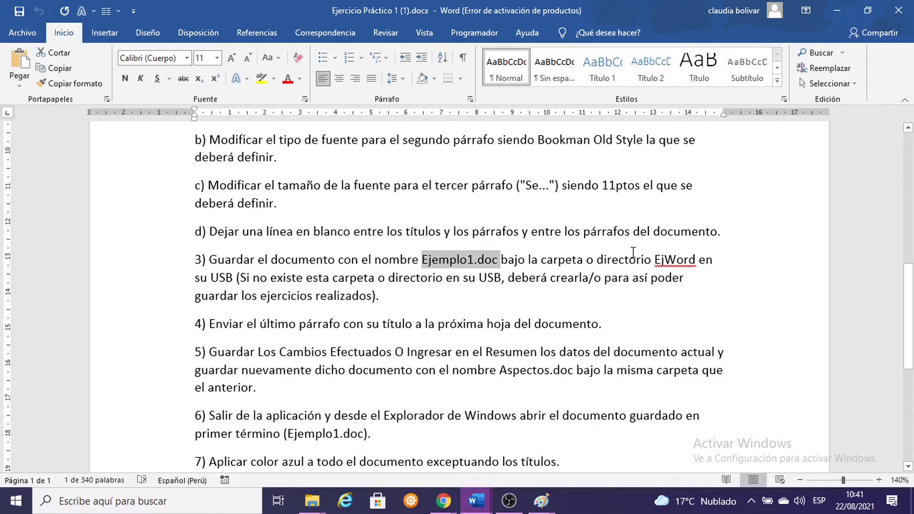
{"action": "left_click", "coordinate": [657, 259]}
{"action": "left_click_drag", "start_coordinate": [657, 259], "coordinate": [700, 263]}
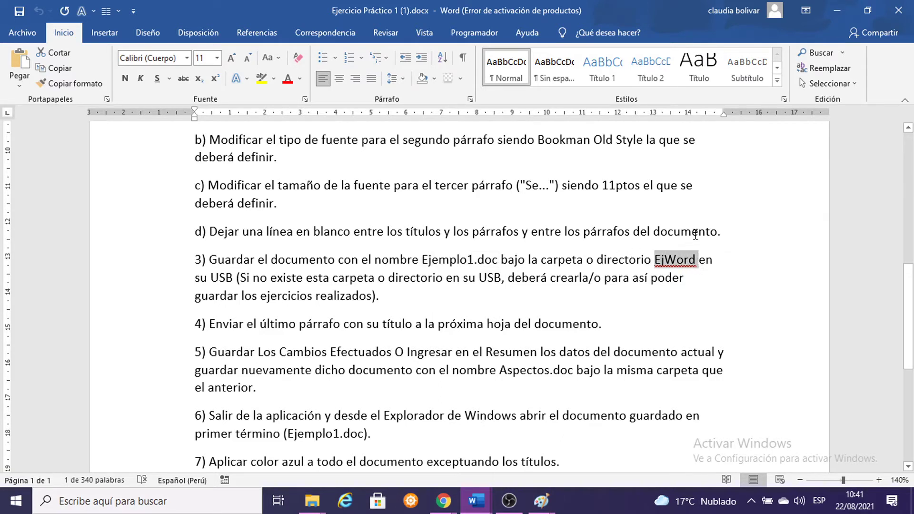
{"action": "left_click", "coordinate": [632, 266]}
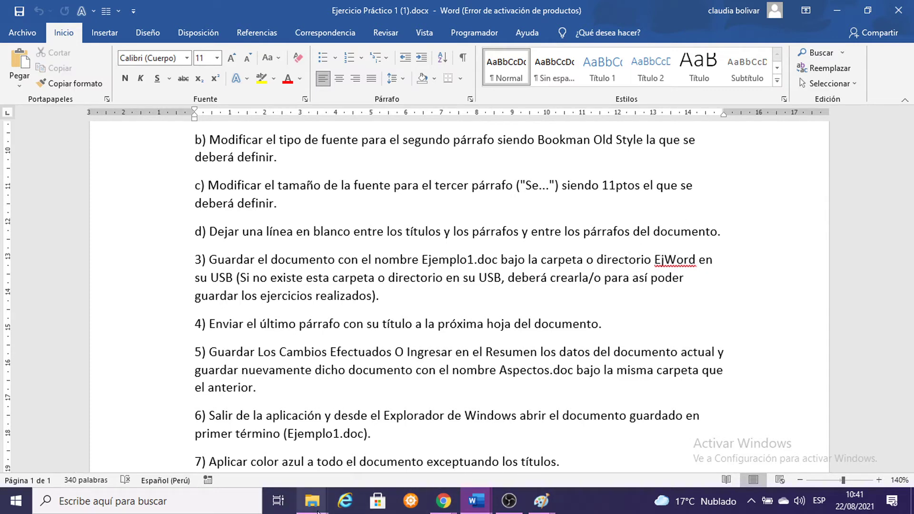
Step: Bring up the Escritorio window and minimize it together with all open Word and Paint windows to reach the desktop
{"action": "mouse_move", "coordinate": [312, 501]}
{"action": "left_click", "coordinate": [384, 464]}
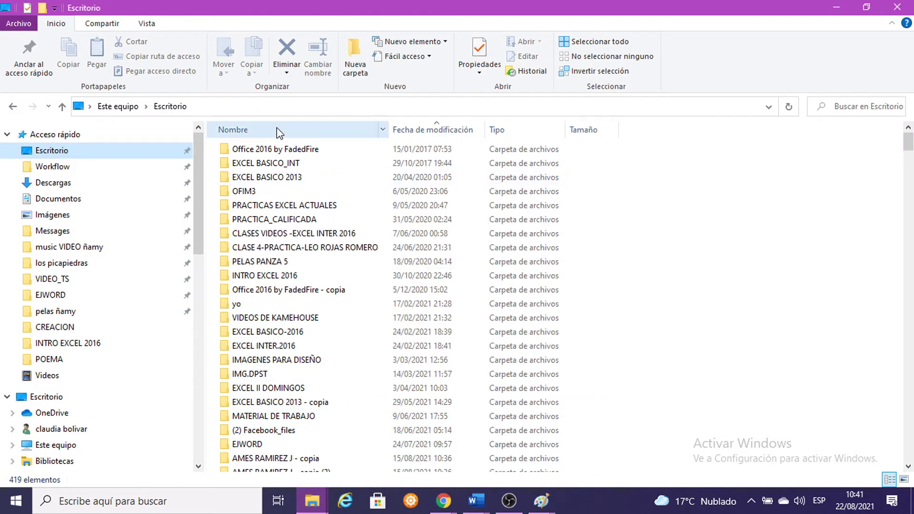
{"action": "left_click", "coordinate": [832, 5]}
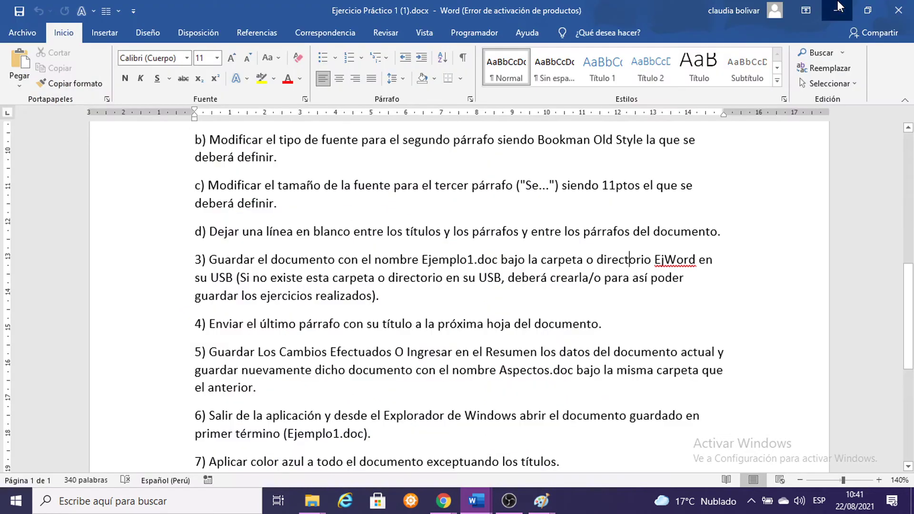
{"action": "left_click", "coordinate": [837, 4]}
{"action": "left_click", "coordinate": [838, 4]}
{"action": "left_click", "coordinate": [838, 2]}
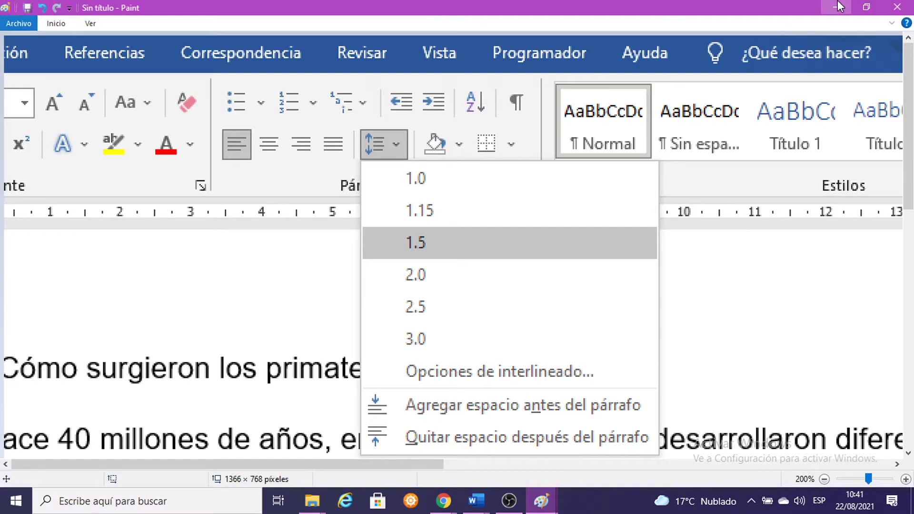
{"action": "left_click", "coordinate": [838, 2]}
{"action": "left_click", "coordinate": [838, 4]}
{"action": "left_click", "coordinate": [837, 3]}
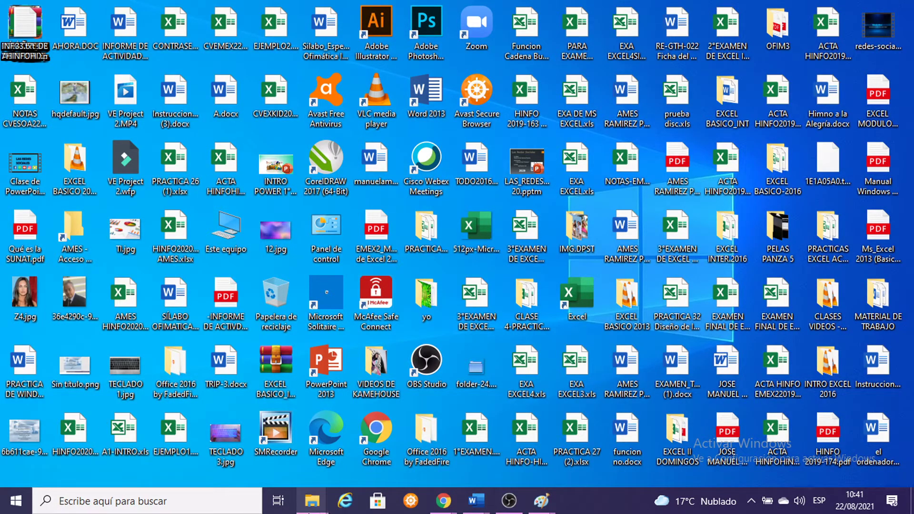
Step: Bring up the Escritorio folder window and create a new folder in it
{"action": "mouse_move", "coordinate": [312, 500]}
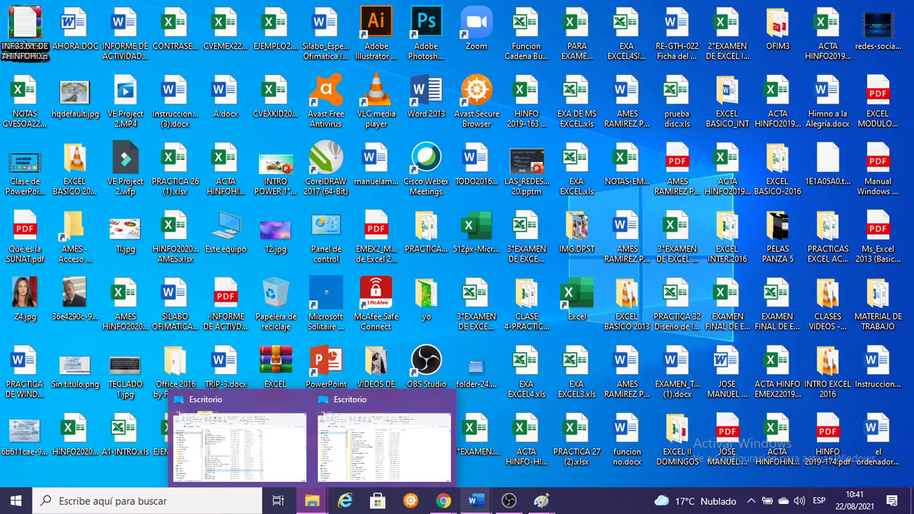
{"action": "left_click", "coordinate": [357, 438]}
{"action": "scroll", "coordinate": [755, 260], "scroll_direction": "down", "scroll_amount": 1}
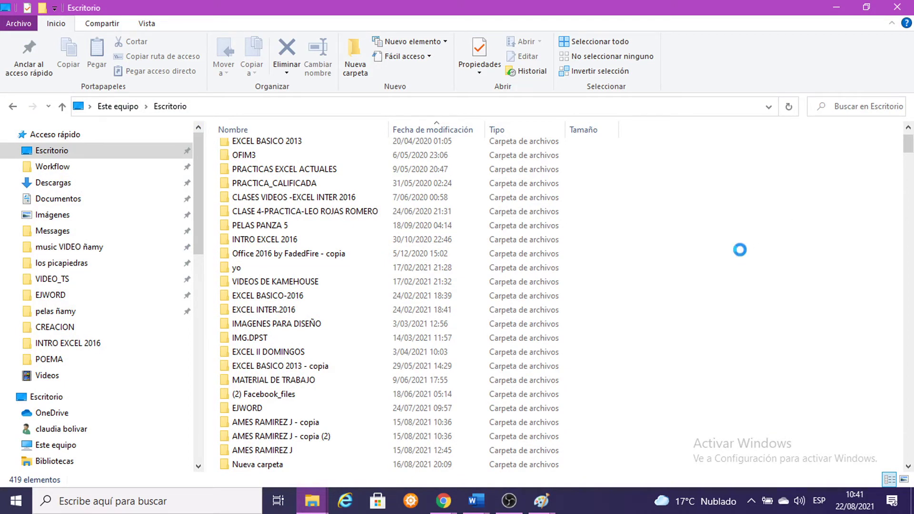
{"action": "right_click", "coordinate": [741, 250]}
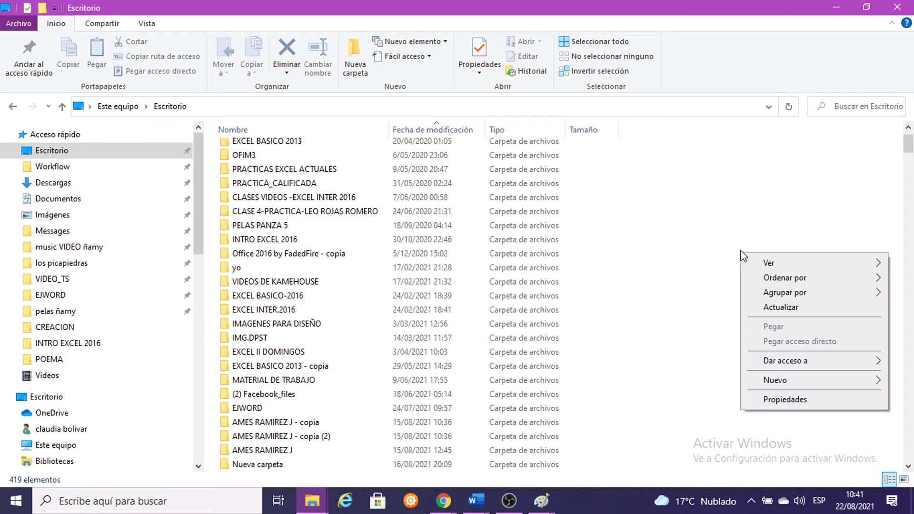
{"action": "mouse_move", "coordinate": [787, 382]}
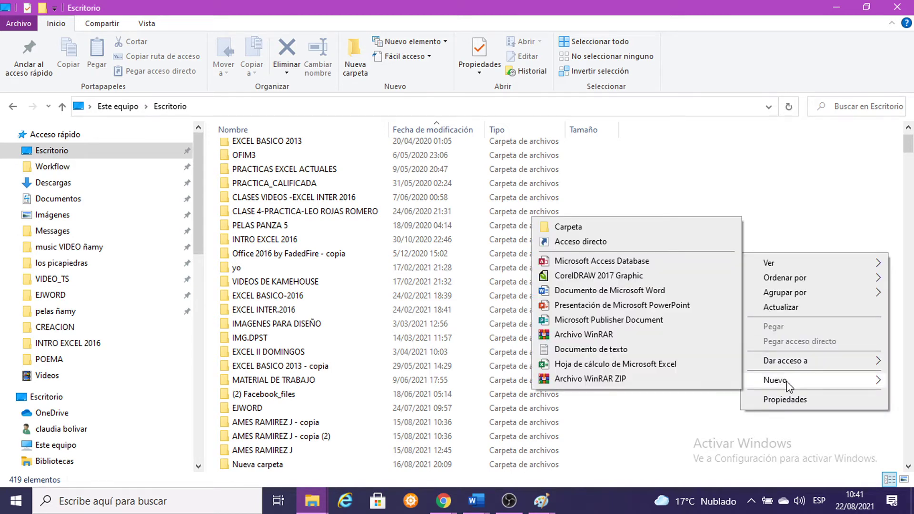
{"action": "left_click", "coordinate": [576, 230]}
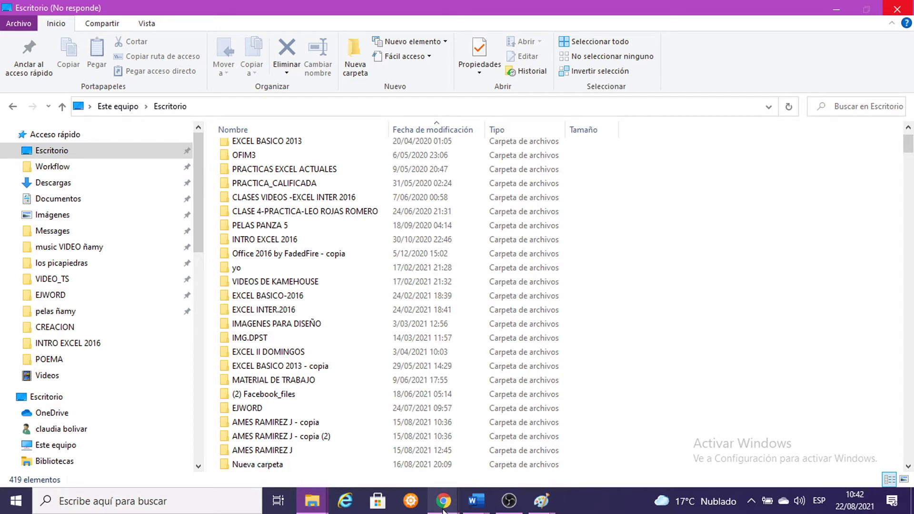
Step: Switch to the Google Meet call in Chrome, admit the waiting participant, and return to the Escritorio folder
{"action": "mouse_move", "coordinate": [443, 509]}
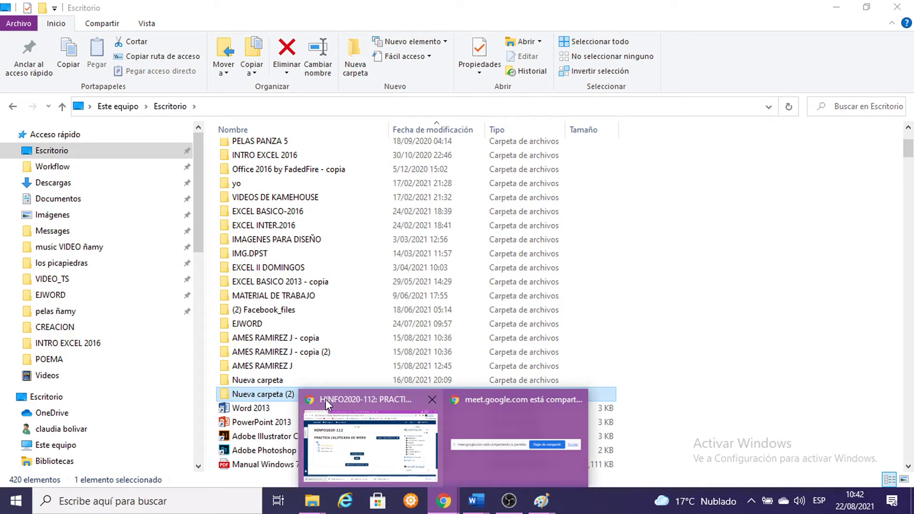
{"action": "left_click", "coordinate": [324, 399]}
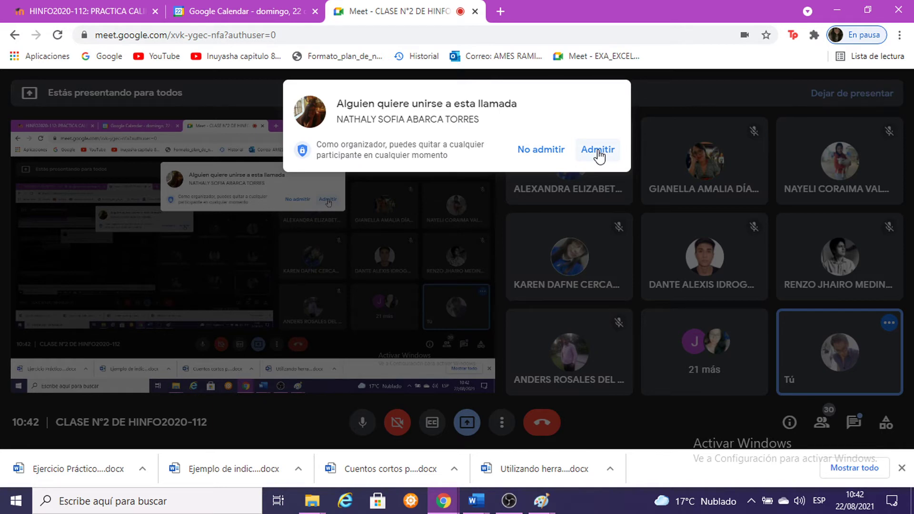
{"action": "key", "text": "alt+Tab"}
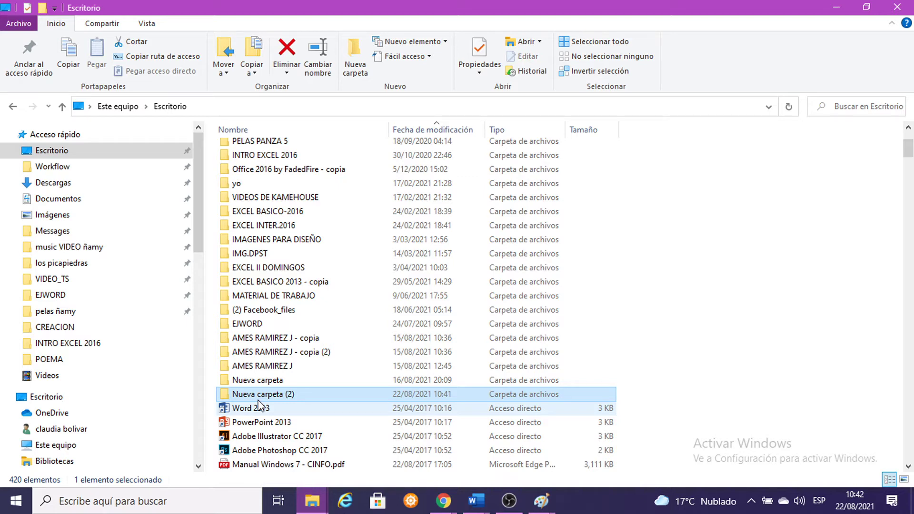
Step: Show the options for creating a new item in the Escritorio folder
{"action": "right_click", "coordinate": [738, 206]}
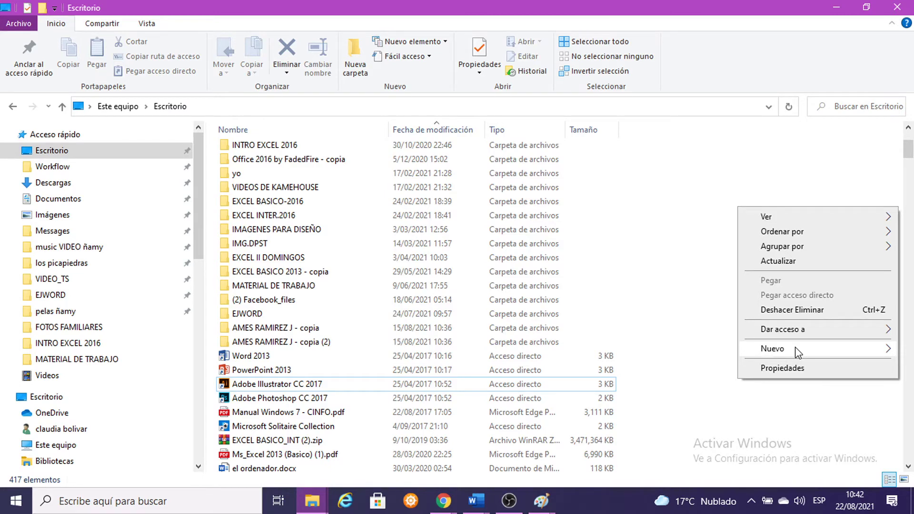
{"action": "right_click", "coordinate": [265, 355]}
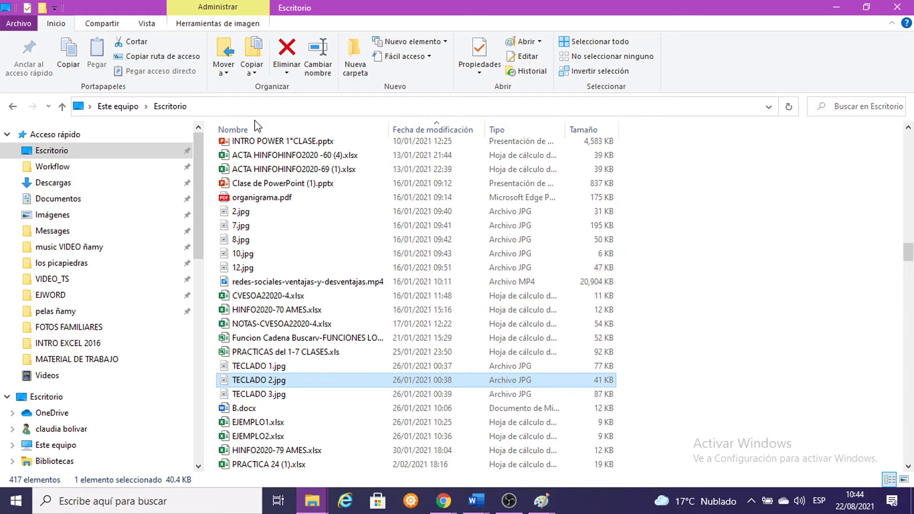
Step: Check the point 2 instructions in Ejercicio Práctico 1 (1).docx and switch to EJEMPLO1.DOC.docx
{"action": "left_click", "coordinate": [319, 505]}
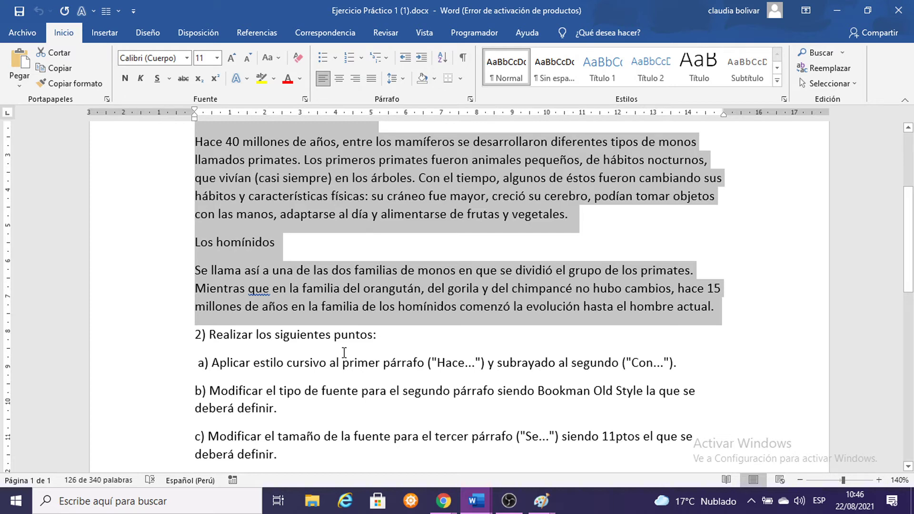
{"action": "key", "text": "alt+Tab"}
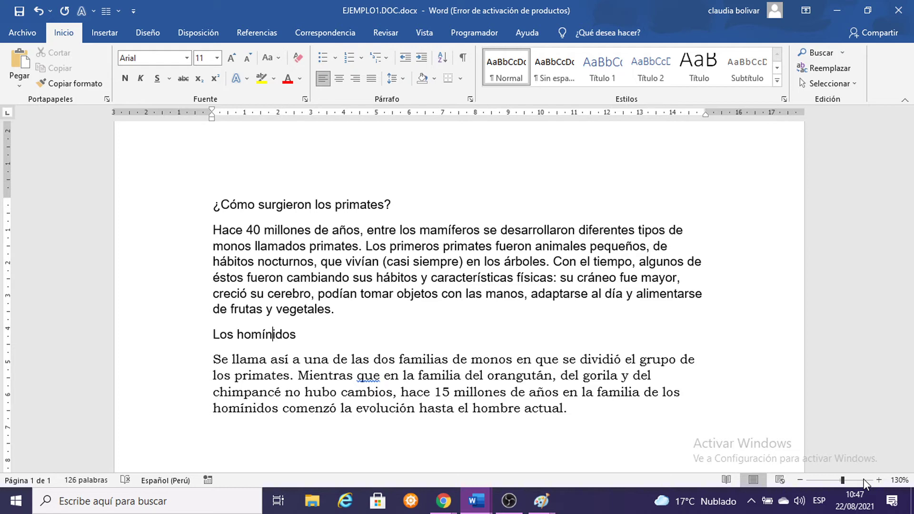
Step: Push the "Los homínidos" heading onto the next page with blank paragraphs and insert a page break before it
{"action": "scroll", "coordinate": [864, 479], "scroll_direction": "up", "scroll_amount": 4}
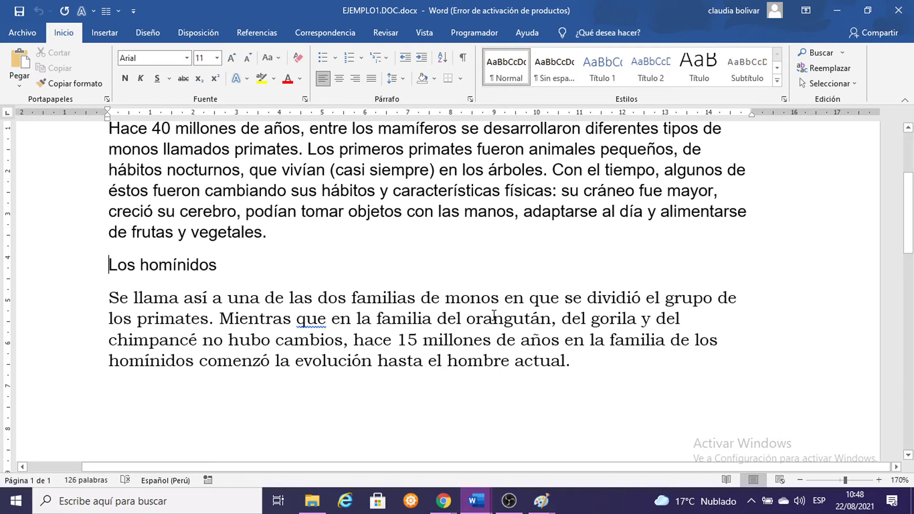
{"action": "key", "text": "ctrl+Return"}
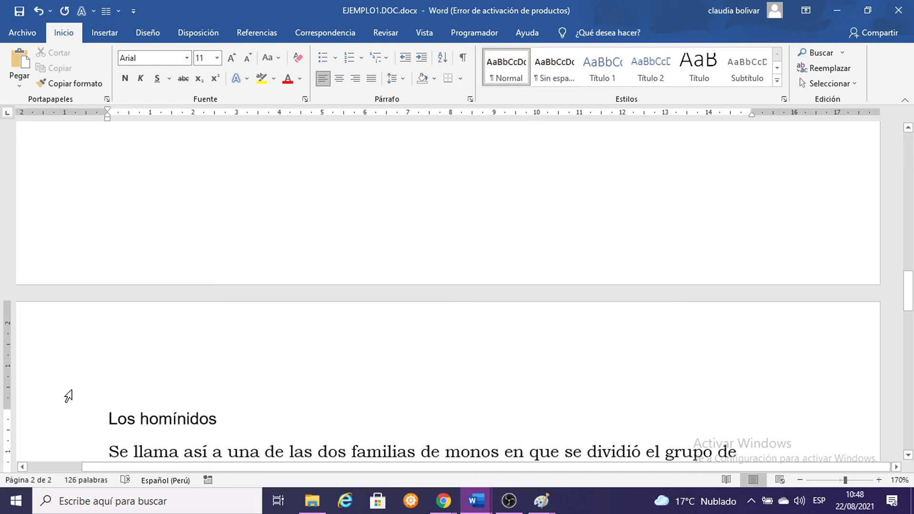
{"action": "key", "text": "ctrl+Return"}
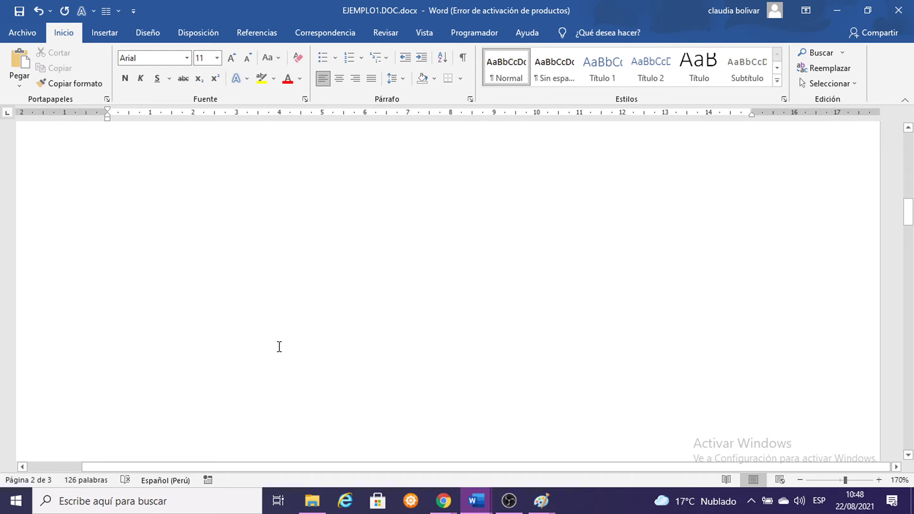
Step: Paste a screenshot of Word's Mostrar todo tooltip into Paint, and display the formatting marks in EJEMPLO1.DOC.docx
{"action": "scroll", "coordinate": [359, 272], "scroll_direction": "up", "scroll_amount": 5}
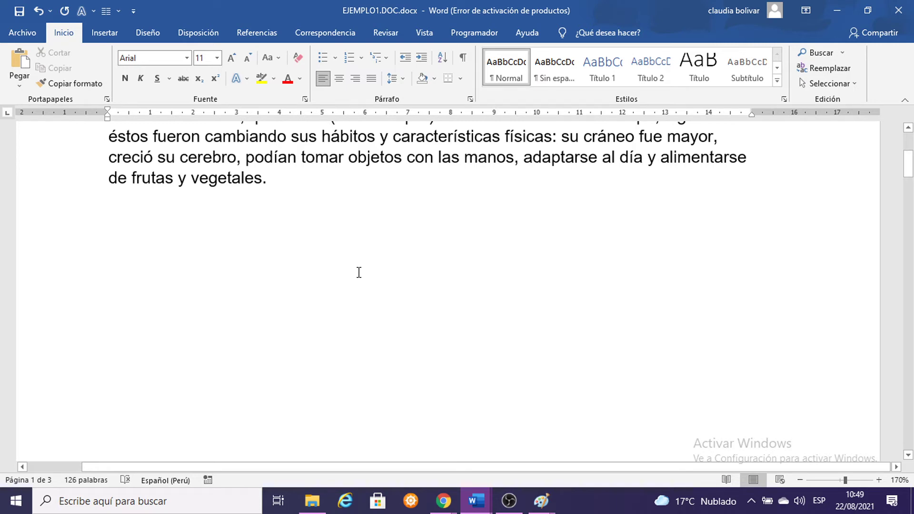
{"action": "scroll", "coordinate": [359, 272], "scroll_direction": "up", "scroll_amount": 2}
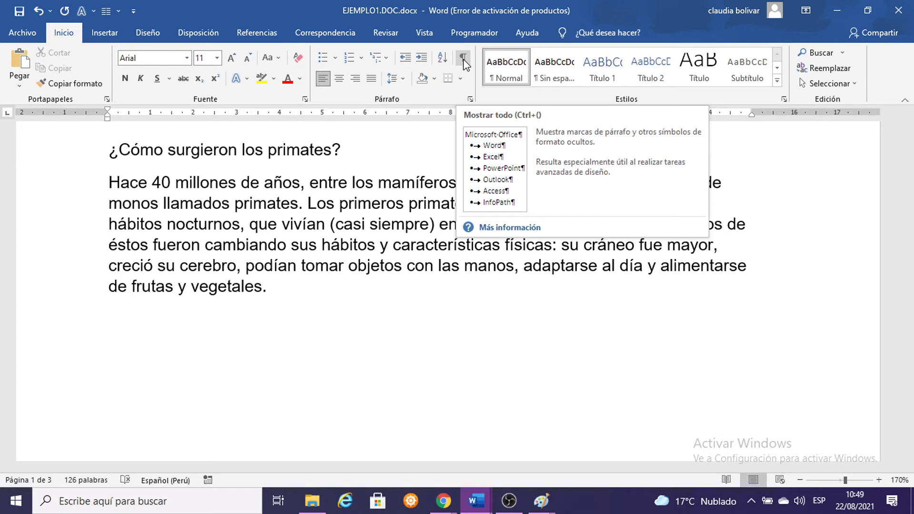
{"action": "key", "text": "alt+Tab"}
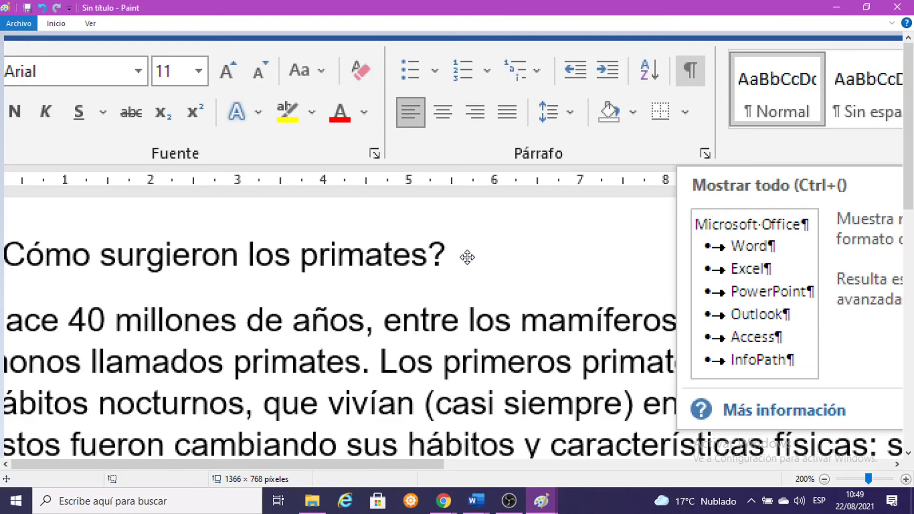
{"action": "key", "text": "ctrl+v"}
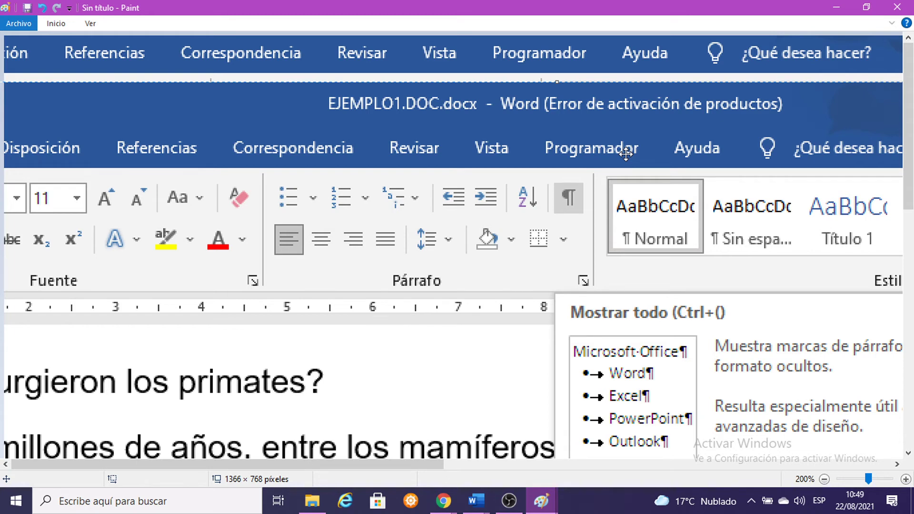
{"action": "key", "text": "alt+Tab"}
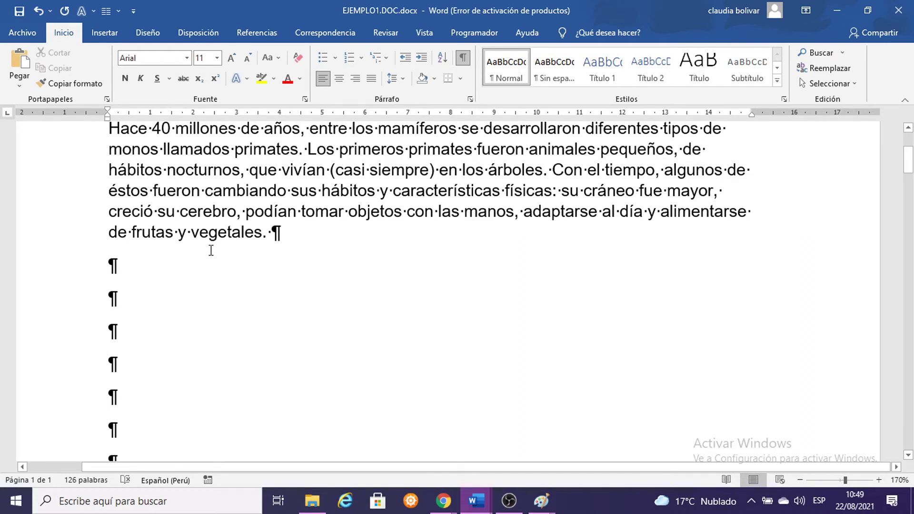
Step: Delete the blank paragraphs and the page break between the first text paragraph and the "Los homínidos" heading
{"action": "scroll", "coordinate": [211, 250], "scroll_direction": "down", "scroll_amount": 10}
{"action": "left_click", "coordinate": [116, 362]}
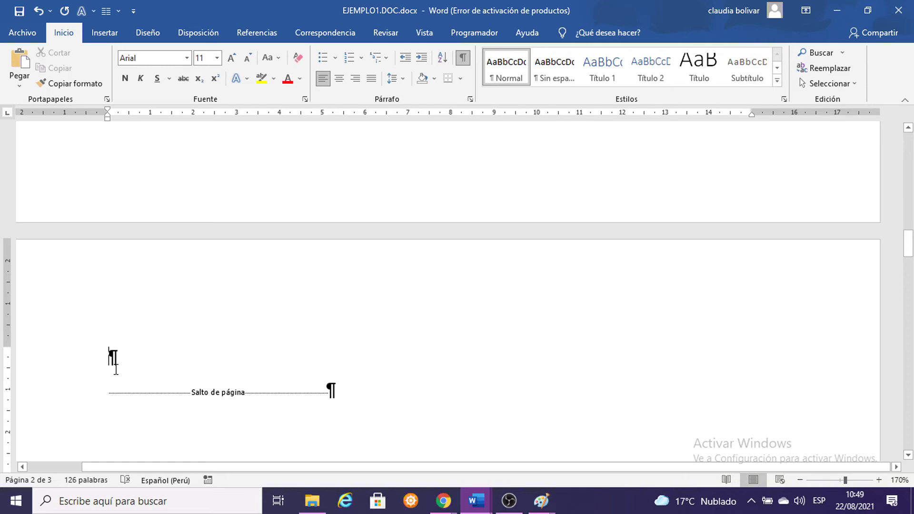
{"action": "key", "text": "BackSpace"}
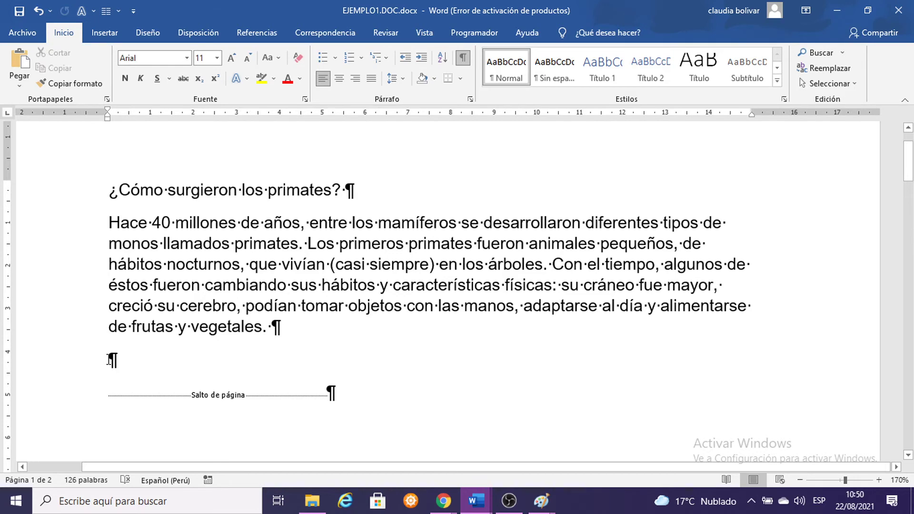
{"action": "key", "text": "Delete"}
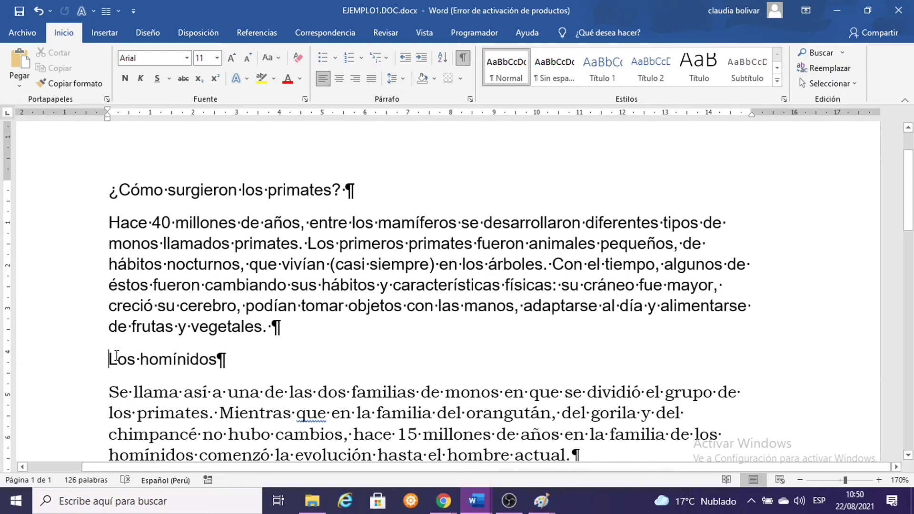
Step: Insert a page break directly before the "Los homínidos" heading
{"action": "scroll", "coordinate": [104, 255], "scroll_direction": "down", "scroll_amount": 2}
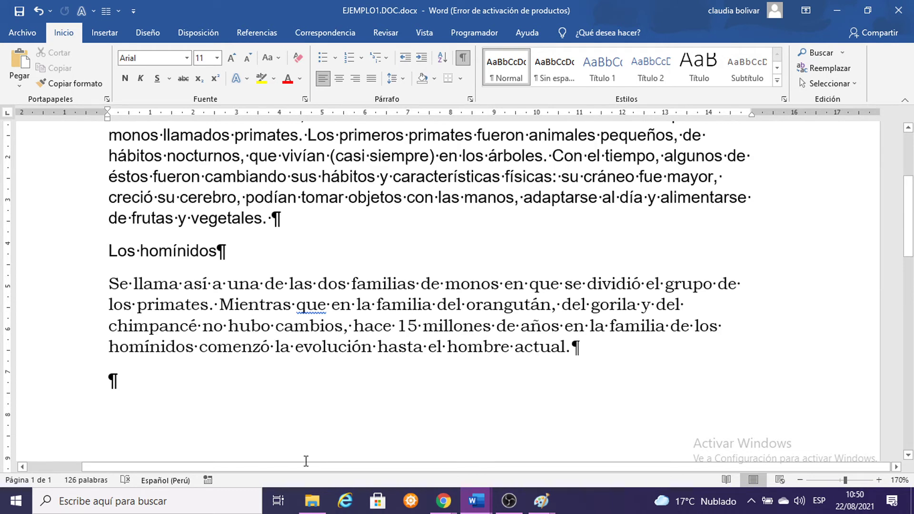
{"action": "key", "text": "ctrl+Return"}
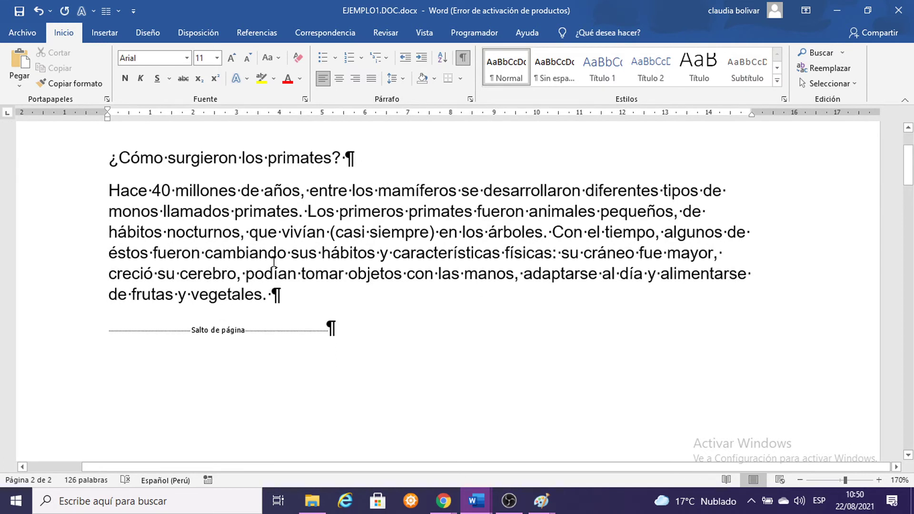
{"action": "scroll", "coordinate": [274, 262], "scroll_direction": "down", "scroll_amount": 3}
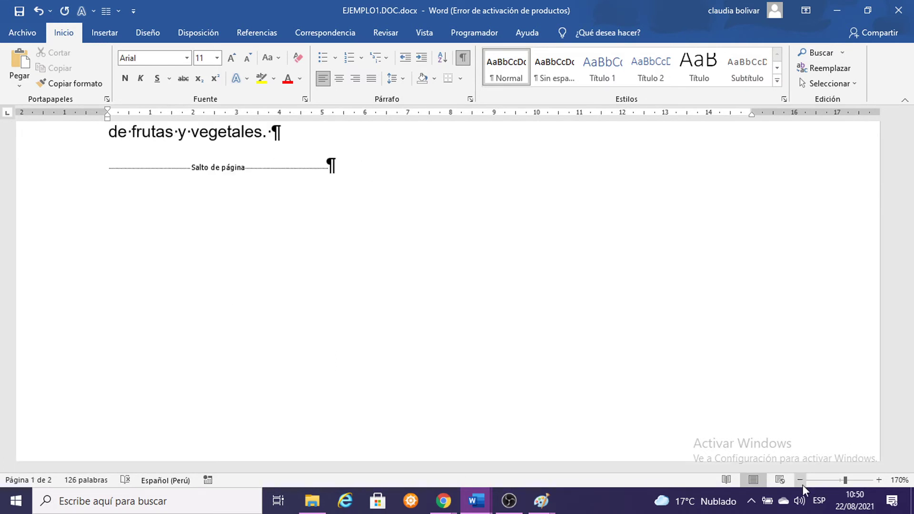
Step: Reduce the zoom to 130% and examine the page break mark and the layout of both pages
{"action": "left_click", "coordinate": [802, 482]}
{"action": "left_click", "coordinate": [802, 482]}
{"action": "left_click", "coordinate": [802, 481]}
{"action": "left_click", "coordinate": [802, 482]}
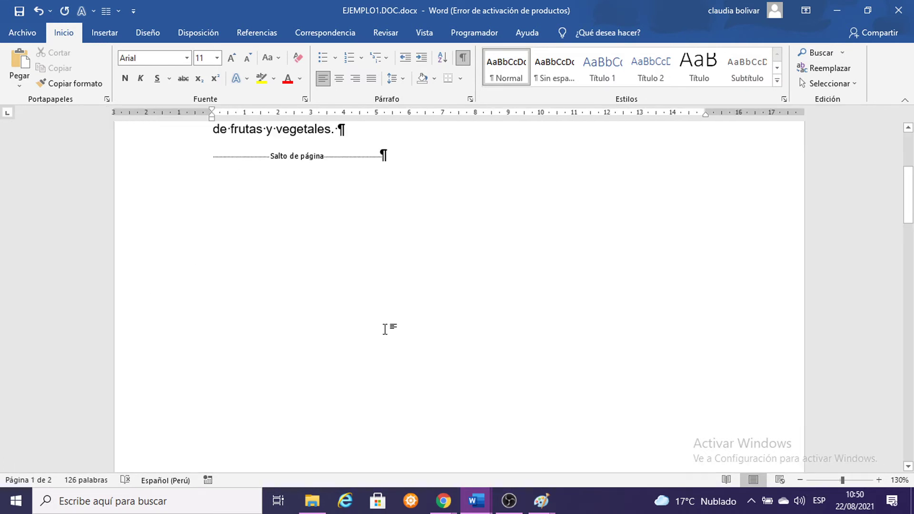
{"action": "scroll", "coordinate": [376, 289], "scroll_direction": "down", "scroll_amount": 5}
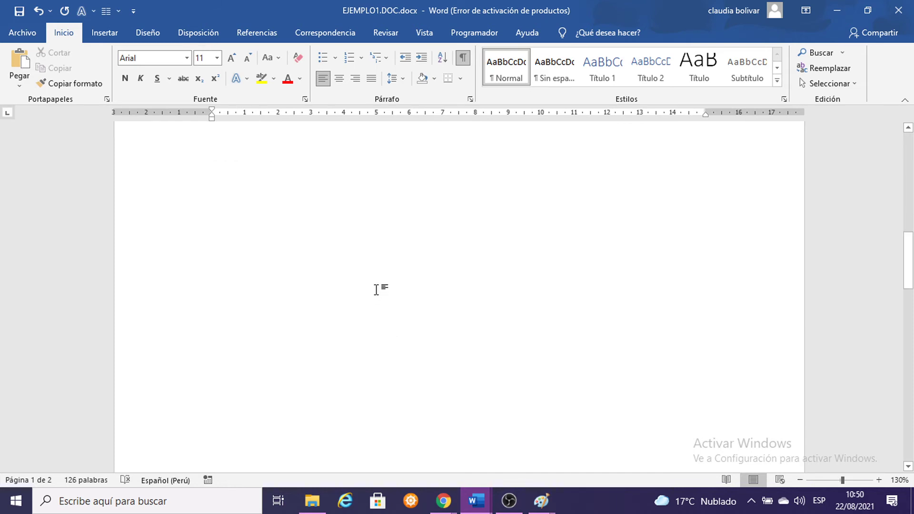
{"action": "scroll", "coordinate": [389, 312], "scroll_direction": "up", "scroll_amount": 5}
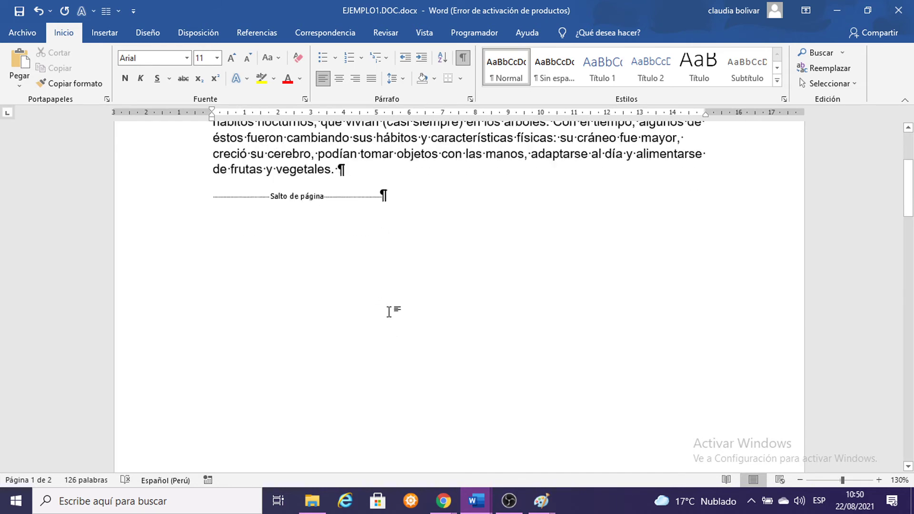
{"action": "scroll", "coordinate": [389, 312], "scroll_direction": "down", "scroll_amount": 5}
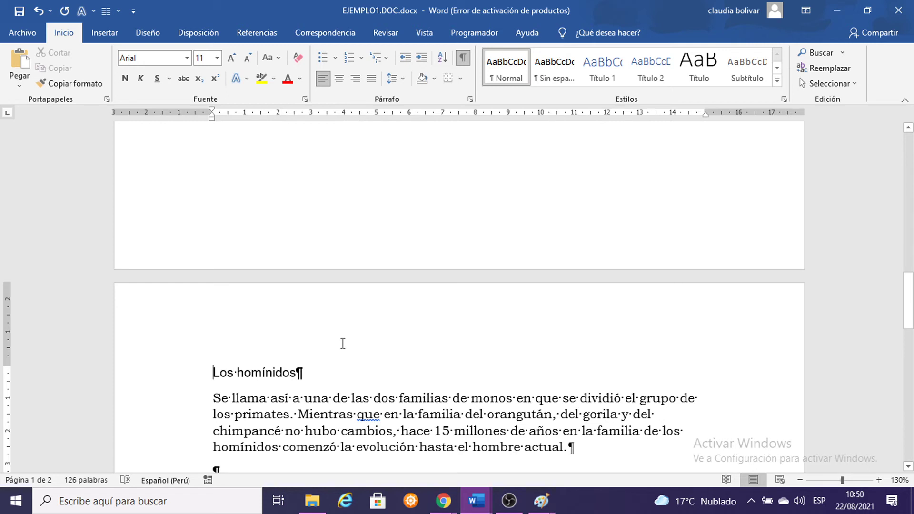
{"action": "scroll", "coordinate": [373, 300], "scroll_direction": "up", "scroll_amount": 5}
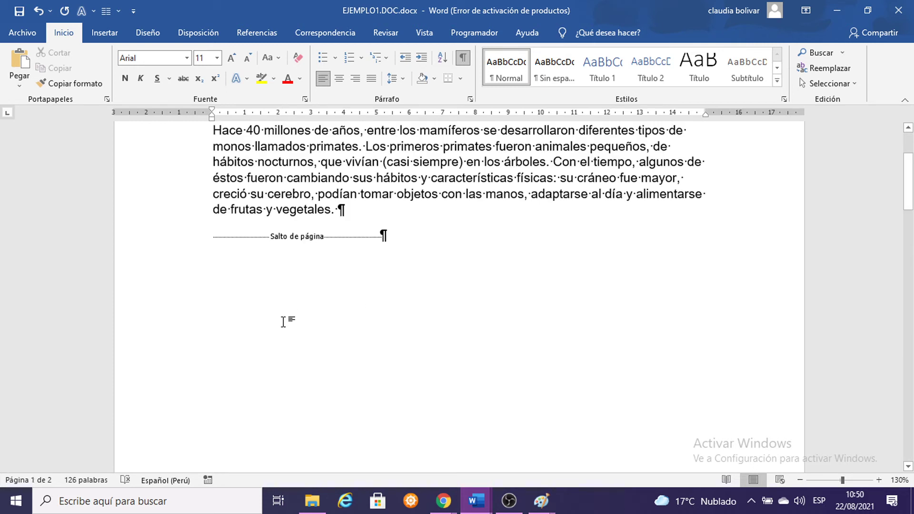
{"action": "scroll", "coordinate": [347, 287], "scroll_direction": "down", "scroll_amount": 5}
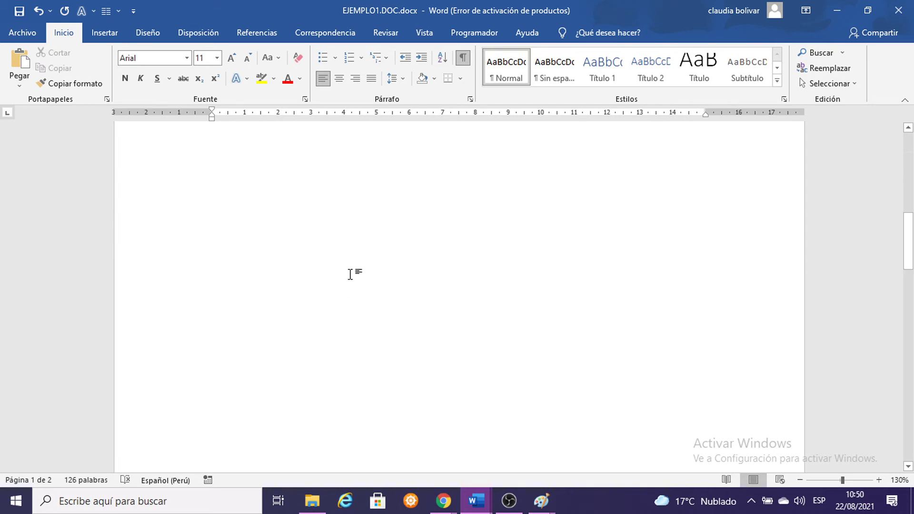
{"action": "scroll", "coordinate": [361, 266], "scroll_direction": "down", "scroll_amount": 5}
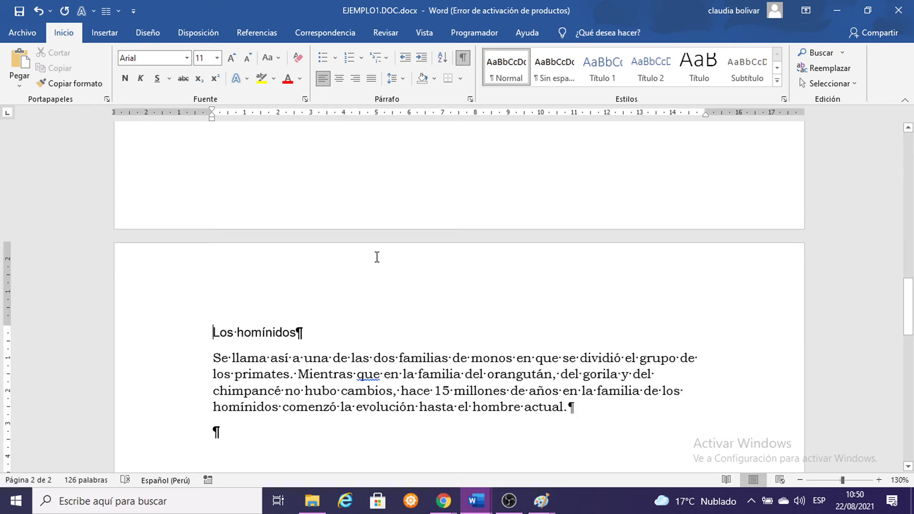
{"action": "scroll", "coordinate": [375, 257], "scroll_direction": "up", "scroll_amount": 3}
{"action": "scroll", "coordinate": [377, 255], "scroll_direction": "up", "scroll_amount": 8}
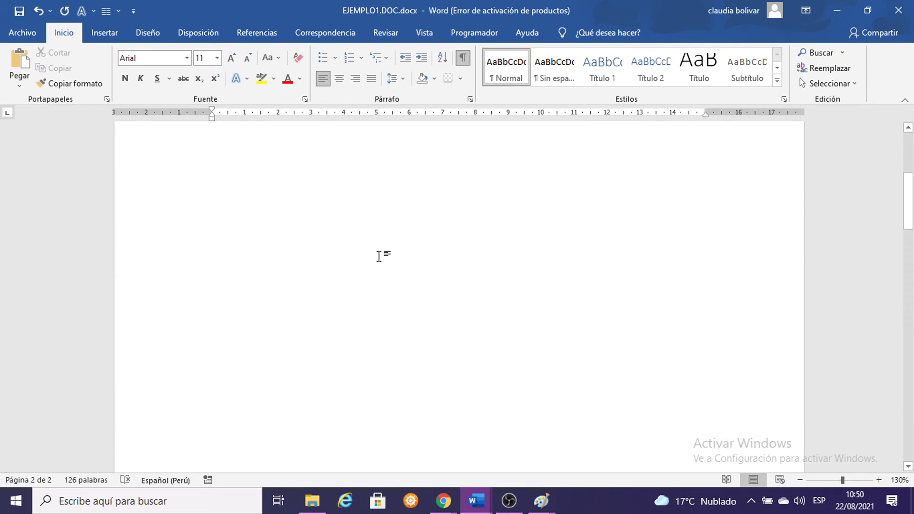
{"action": "scroll", "coordinate": [387, 251], "scroll_direction": "up", "scroll_amount": 2}
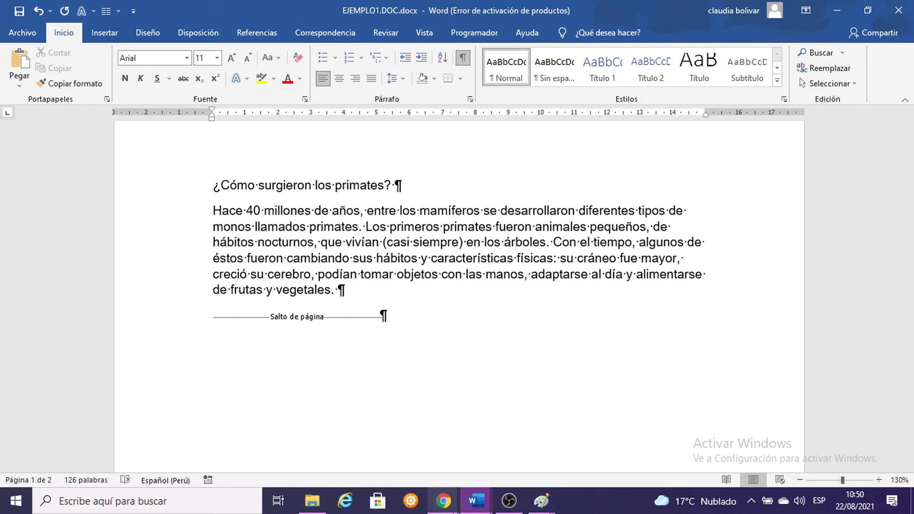
Step: Show the keyboard picture TECLADO 2.jpg in Paint to point out the Control and Enter keys, and return to Word
{"action": "mouse_move", "coordinate": [552, 506]}
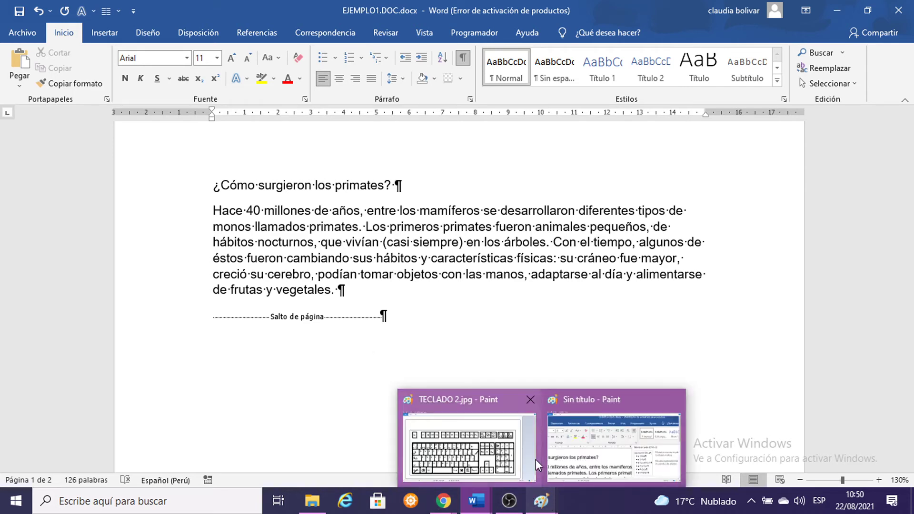
{"action": "left_click", "coordinate": [506, 457]}
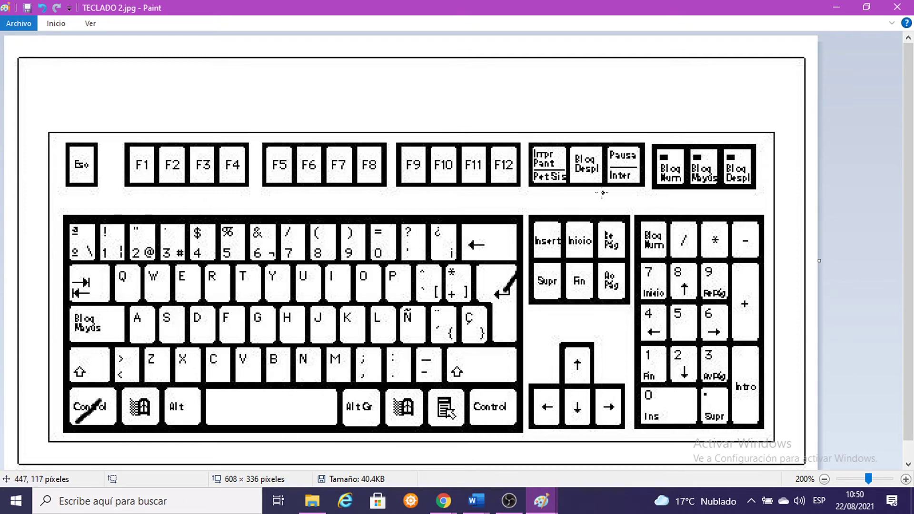
{"action": "left_click", "coordinate": [843, 7]}
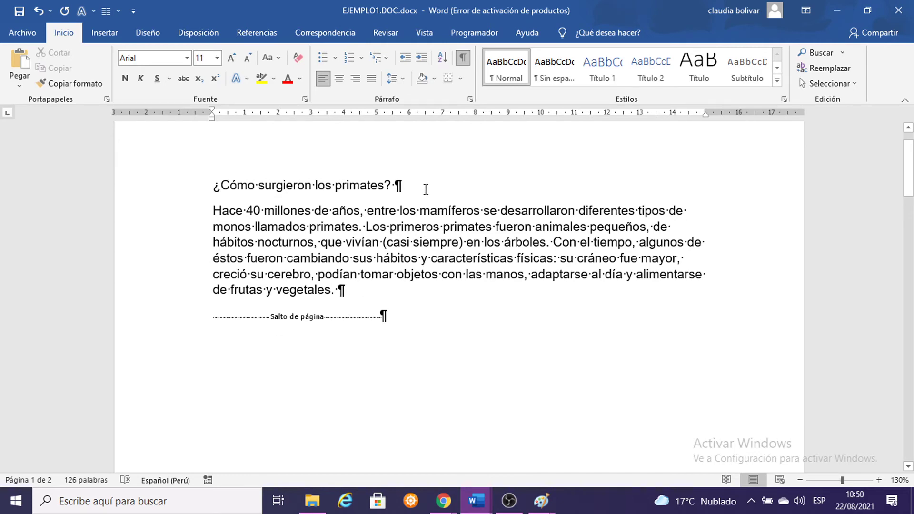
Step: Enlarge the zoom of EJEMPLO1.DOC.docx to 160% and hide the formatting marks
{"action": "left_click", "coordinate": [879, 480]}
{"action": "left_click", "coordinate": [878, 479]}
{"action": "left_click", "coordinate": [879, 480]}
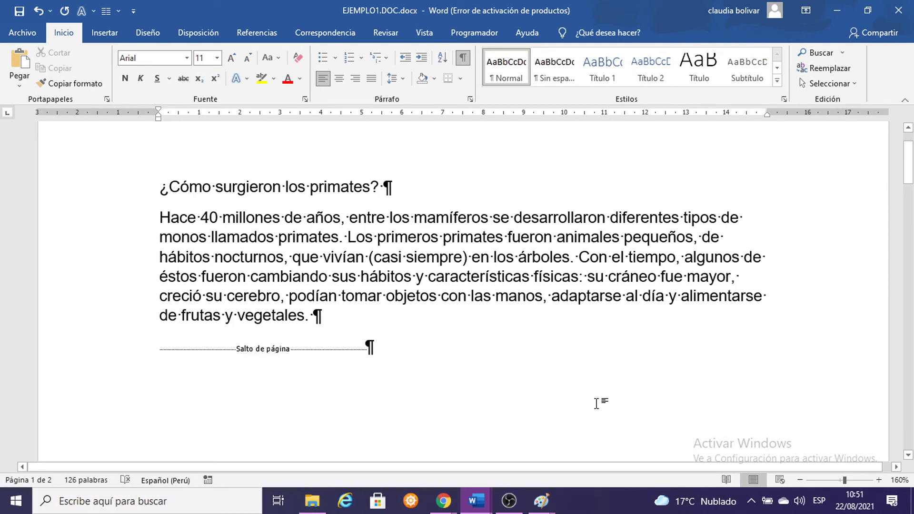
{"action": "left_click", "coordinate": [463, 61]}
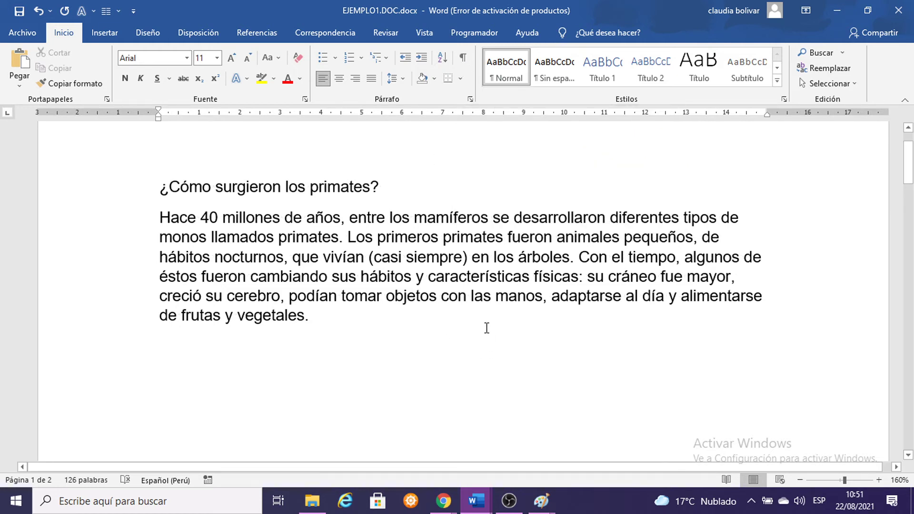
Step: Examine the layout of both pages of EJEMPLO1.DOC.docx without the formatting marks
{"action": "scroll", "coordinate": [485, 327], "scroll_direction": "down", "scroll_amount": 15}
{"action": "scroll", "coordinate": [495, 310], "scroll_direction": "down", "scroll_amount": 5}
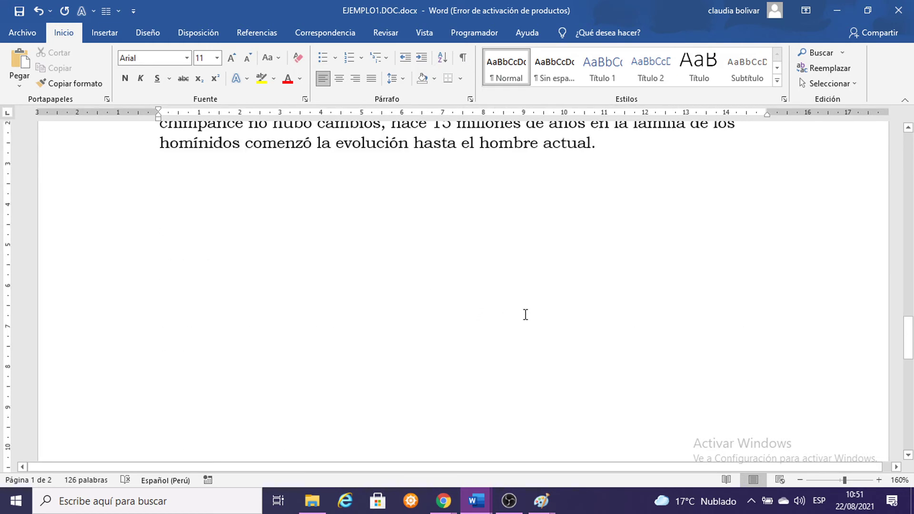
{"action": "key", "text": "ctrl+Page_Down"}
{"action": "scroll", "coordinate": [530, 308], "scroll_direction": "up", "scroll_amount": 3}
{"action": "scroll", "coordinate": [531, 304], "scroll_direction": "up", "scroll_amount": 3}
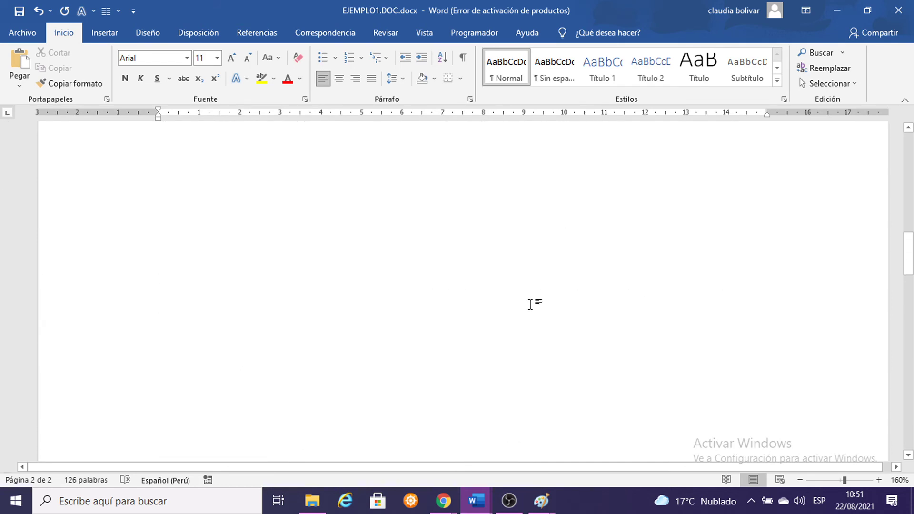
{"action": "scroll", "coordinate": [532, 302], "scroll_direction": "down", "scroll_amount": 9}
{"action": "scroll", "coordinate": [534, 301], "scroll_direction": "up", "scroll_amount": 18}
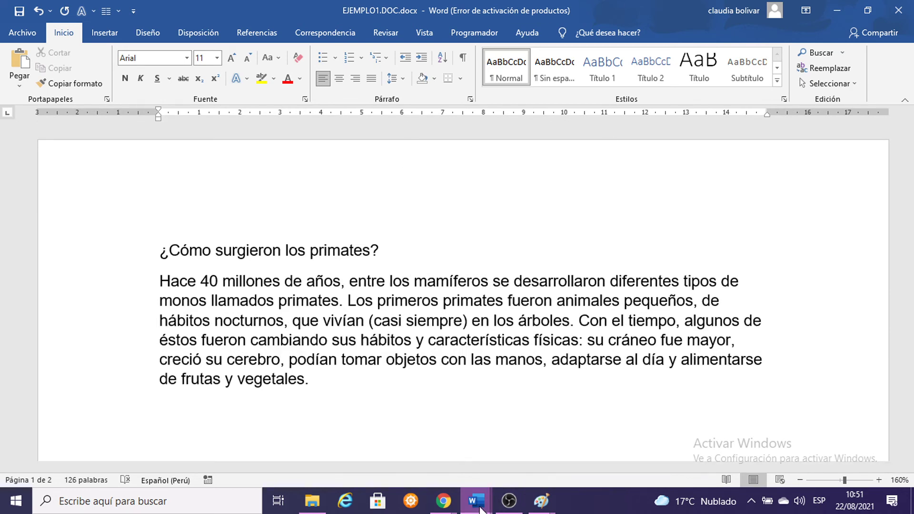
Step: Switch to Ejercicio Práctico 1 (1).docx and read tasks 3 to 5, highlighting the required folder name EjWord and file name Ejemplo1.doc
{"action": "mouse_move", "coordinate": [486, 508]}
{"action": "left_click", "coordinate": [505, 453]}
{"action": "scroll", "coordinate": [397, 342], "scroll_direction": "down", "scroll_amount": 1}
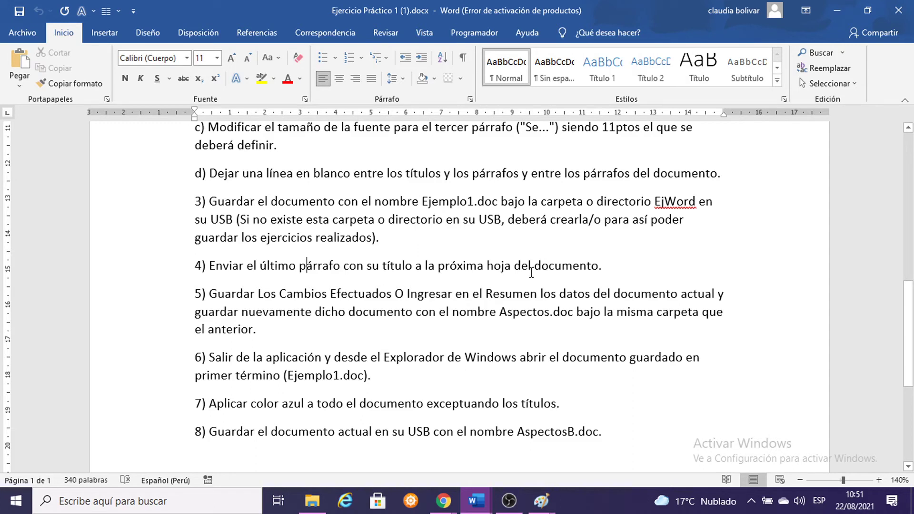
{"action": "left_click", "coordinate": [656, 200]}
{"action": "left_click_drag", "start_coordinate": [659, 200], "coordinate": [698, 201]}
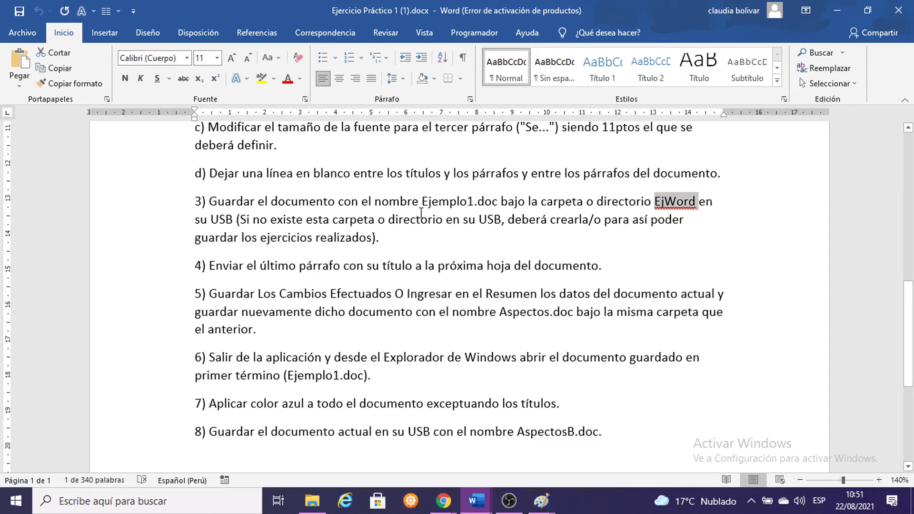
{"action": "left_click_drag", "start_coordinate": [423, 202], "coordinate": [497, 196]}
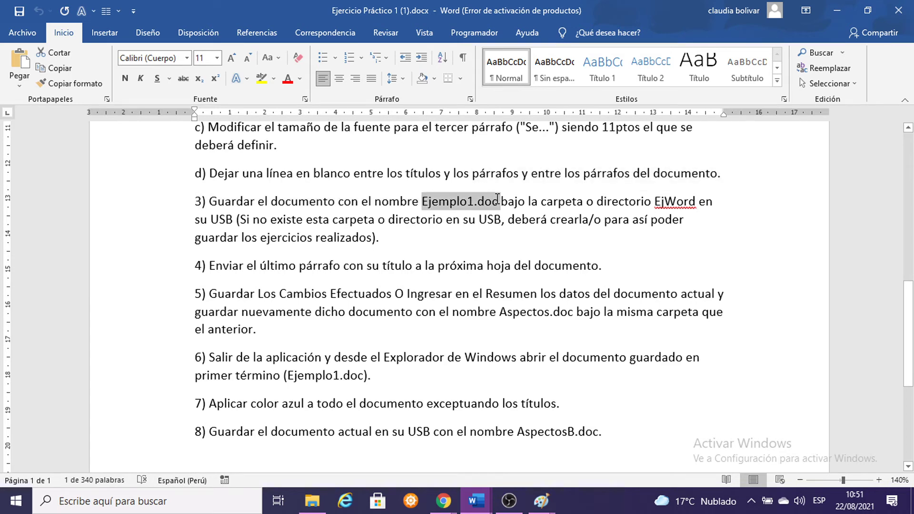
{"action": "left_click", "coordinate": [267, 265]}
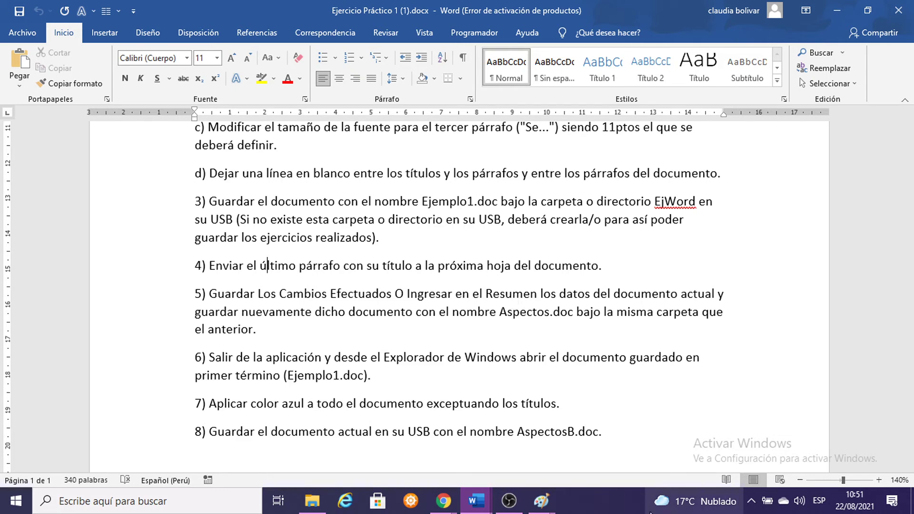
{"action": "left_click", "coordinate": [662, 503]}
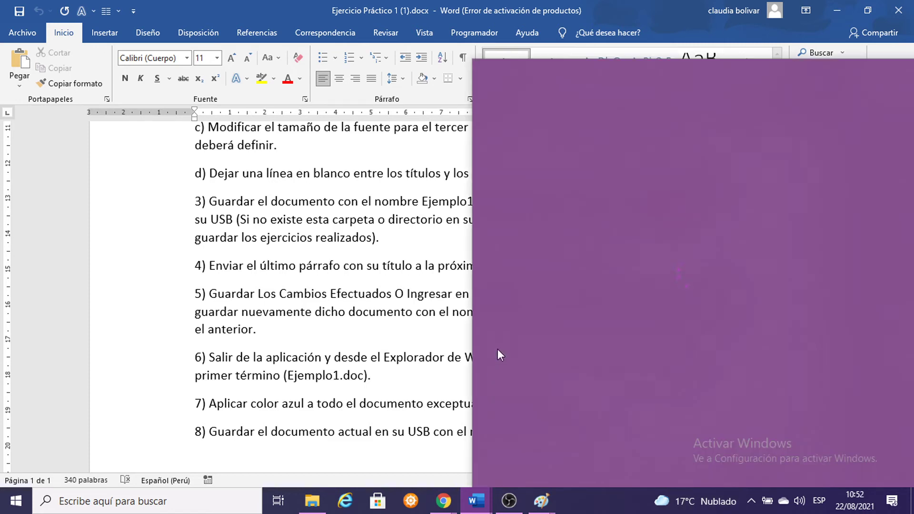
{"action": "key", "text": "Escape"}
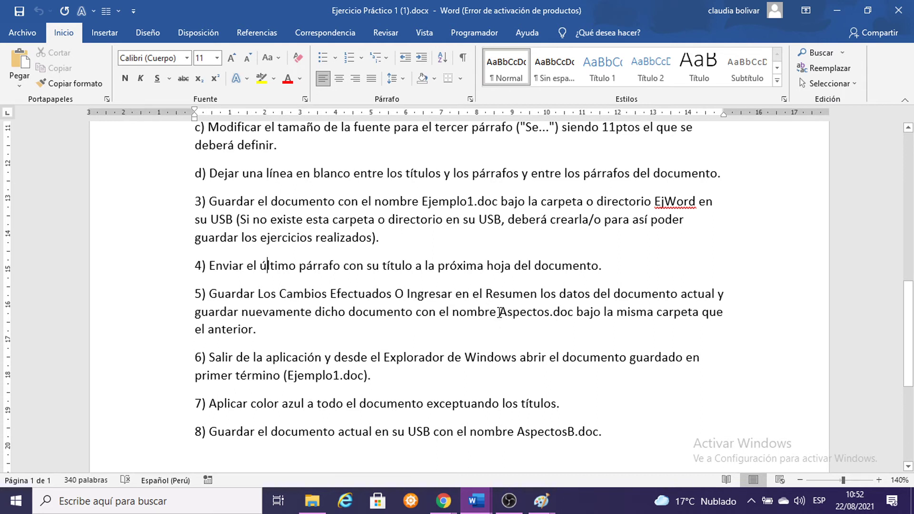
Step: Take the file name Aspectos.doc from task 5 and save EJEMPLO1.DOC.docx under that name in the EJWORD folder
{"action": "left_click_drag", "start_coordinate": [499, 312], "coordinate": [571, 310]}
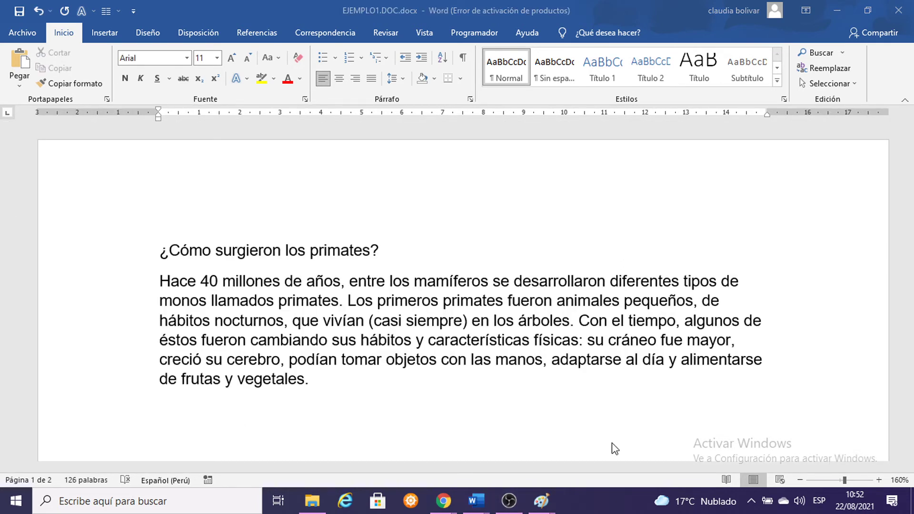
{"action": "scroll", "coordinate": [496, 315], "scroll_direction": "down", "scroll_amount": 5}
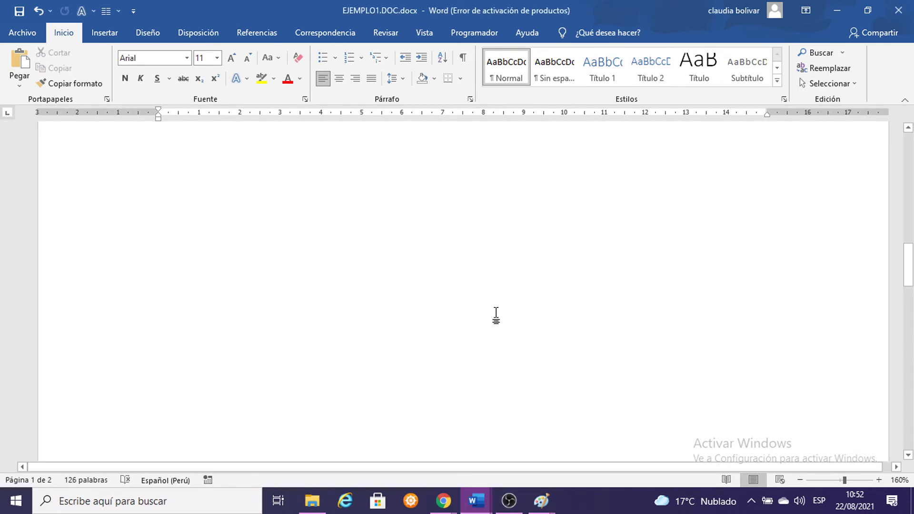
{"action": "scroll", "coordinate": [496, 315], "scroll_direction": "up", "scroll_amount": 5}
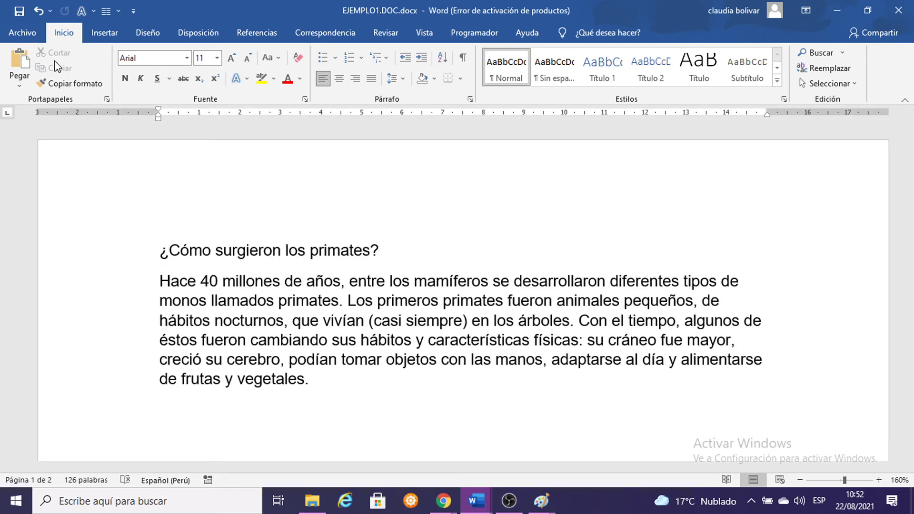
{"action": "left_click", "coordinate": [23, 32]}
{"action": "left_click", "coordinate": [64, 225]}
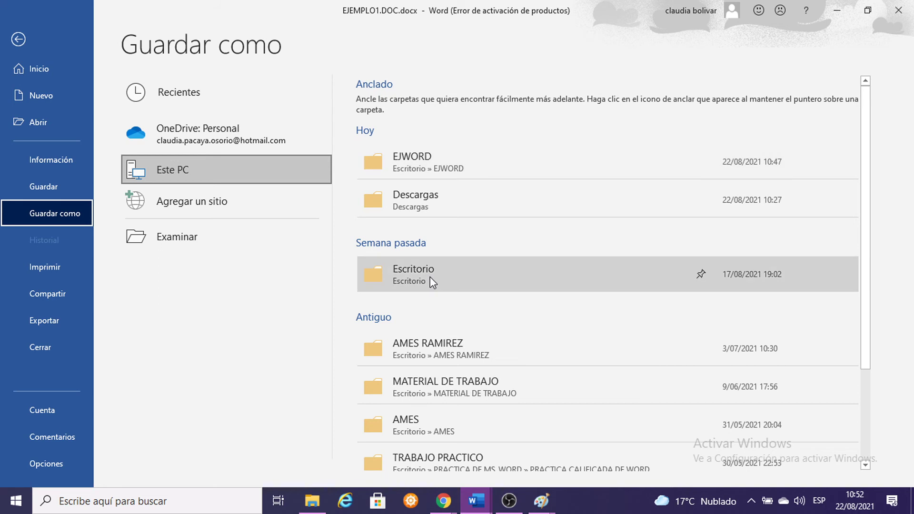
{"action": "left_click", "coordinate": [447, 162]}
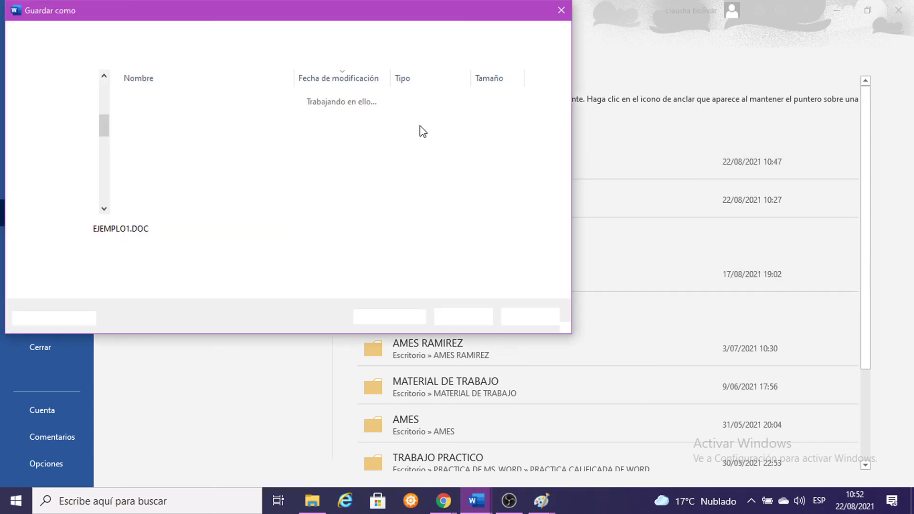
{"action": "left_click", "coordinate": [161, 227]}
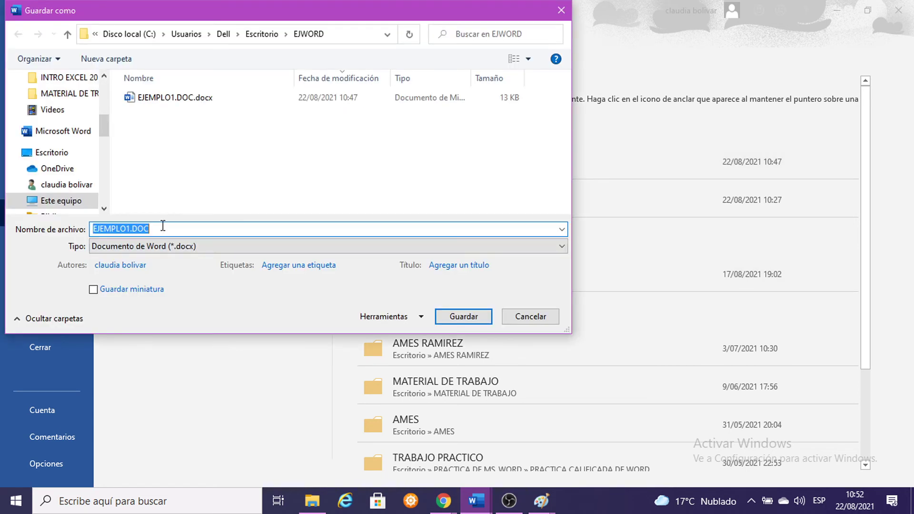
{"action": "type", "text": "Aspectos.doc"}
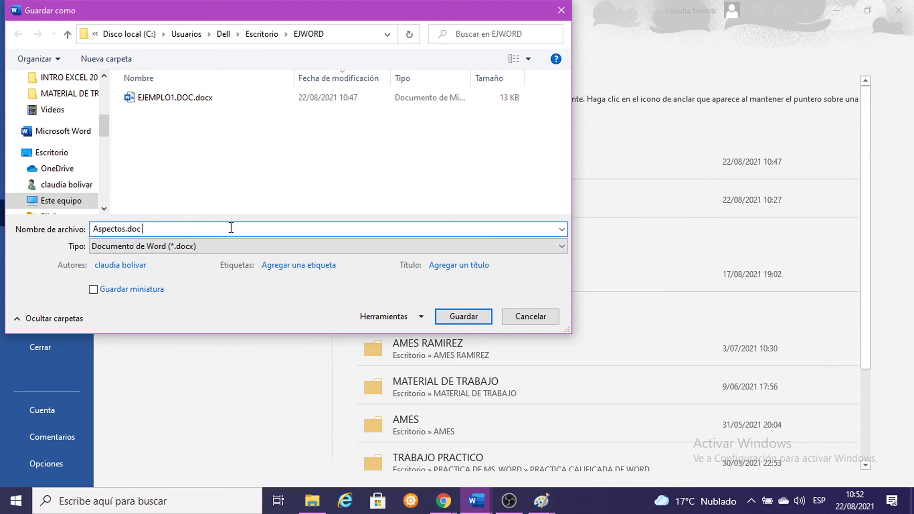
{"action": "left_click", "coordinate": [457, 315]}
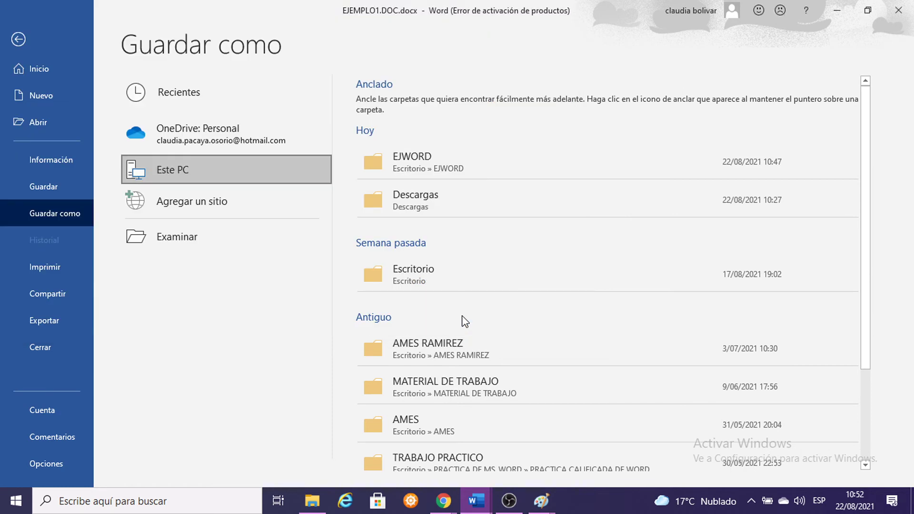
{"action": "scroll", "coordinate": [367, 326], "scroll_direction": "down", "scroll_amount": 3}
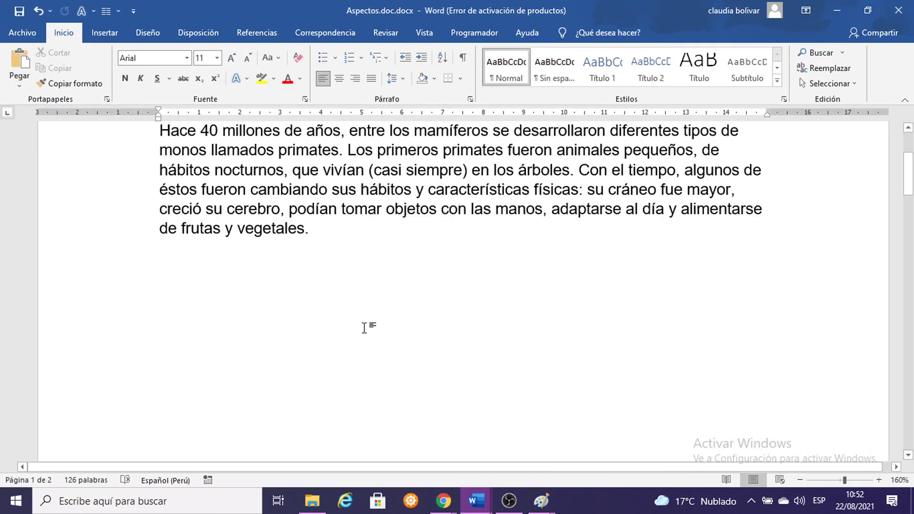
Step: Return to Ejercicio Práctico 1 (1).docx and read tasks 5 and 6, highlighting the file name Ejemplo1.doc
{"action": "left_click", "coordinate": [474, 501]}
{"action": "scroll", "coordinate": [290, 247], "scroll_direction": "down", "scroll_amount": 2}
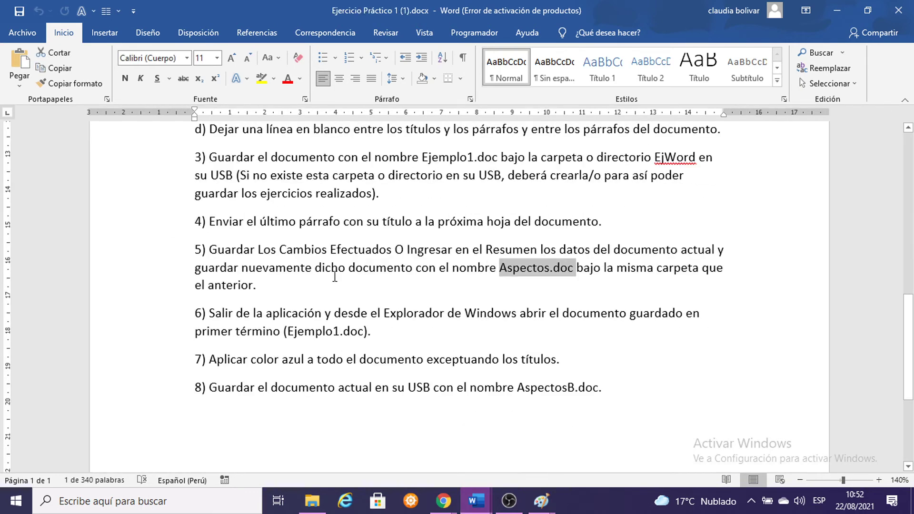
{"action": "left_click_drag", "start_coordinate": [335, 274], "coordinate": [231, 246]}
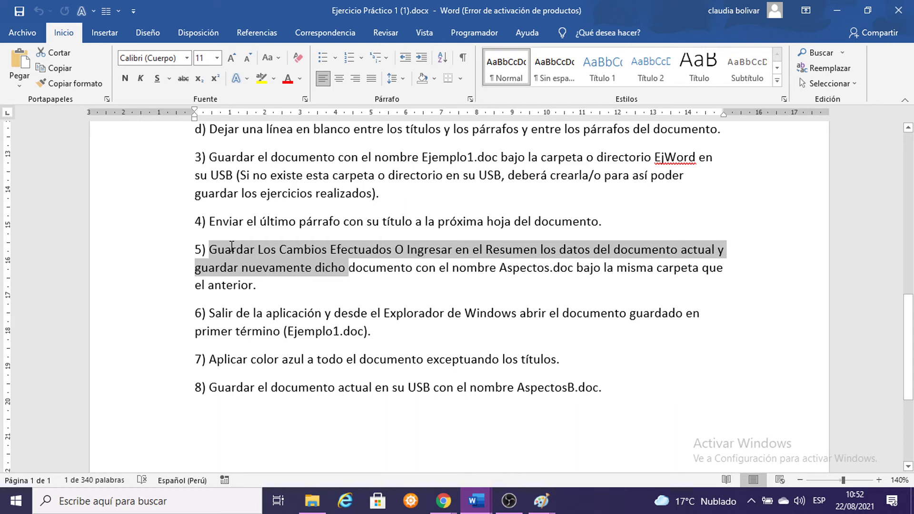
{"action": "left_click", "coordinate": [292, 313]}
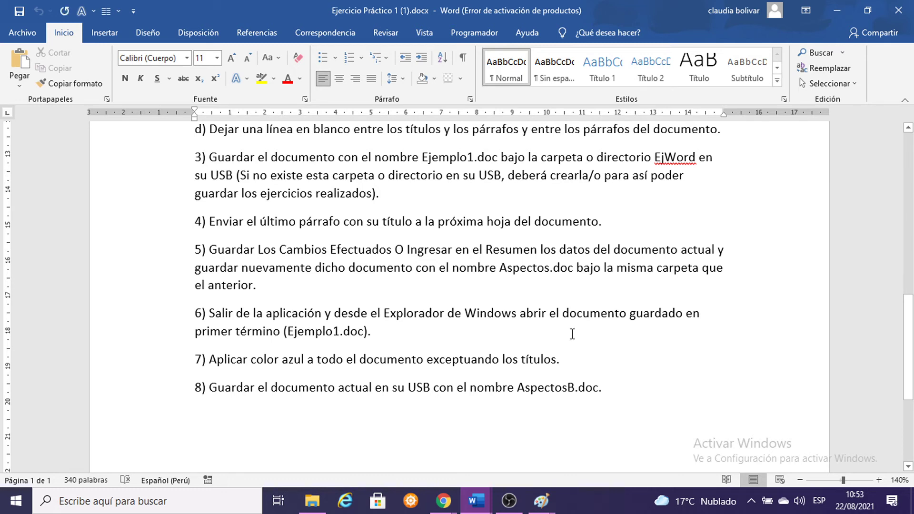
{"action": "left_click_drag", "start_coordinate": [286, 330], "coordinate": [372, 331]}
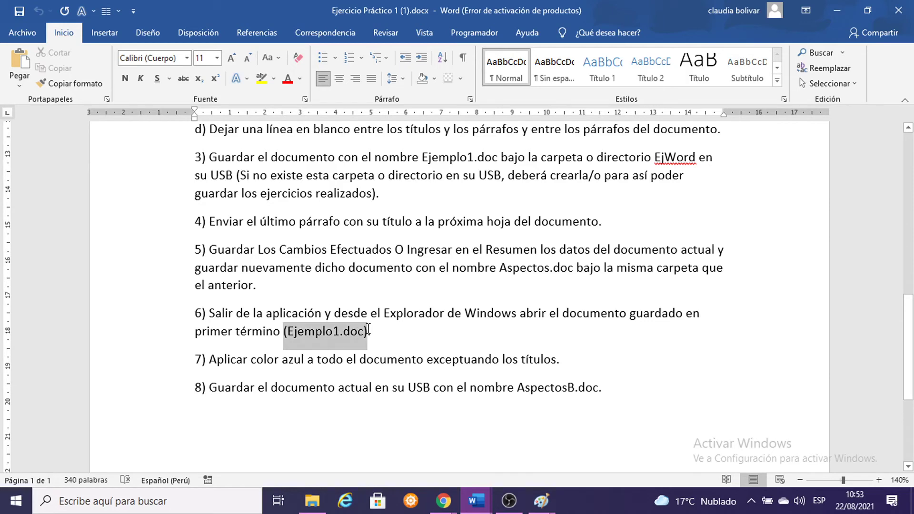
Step: Open EJEMPLO1.DOC.docx from the EJWORD folder in File Explorer
{"action": "left_click", "coordinate": [414, 331]}
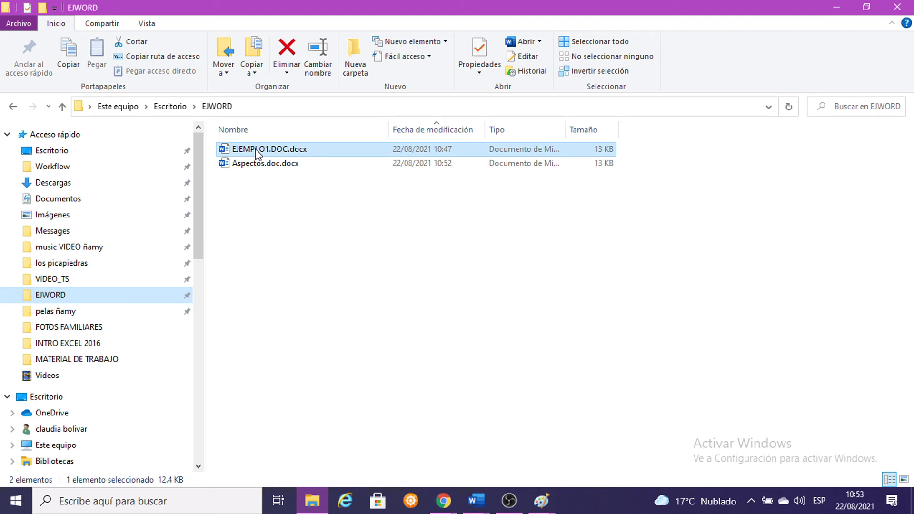
{"action": "key", "text": "super+e"}
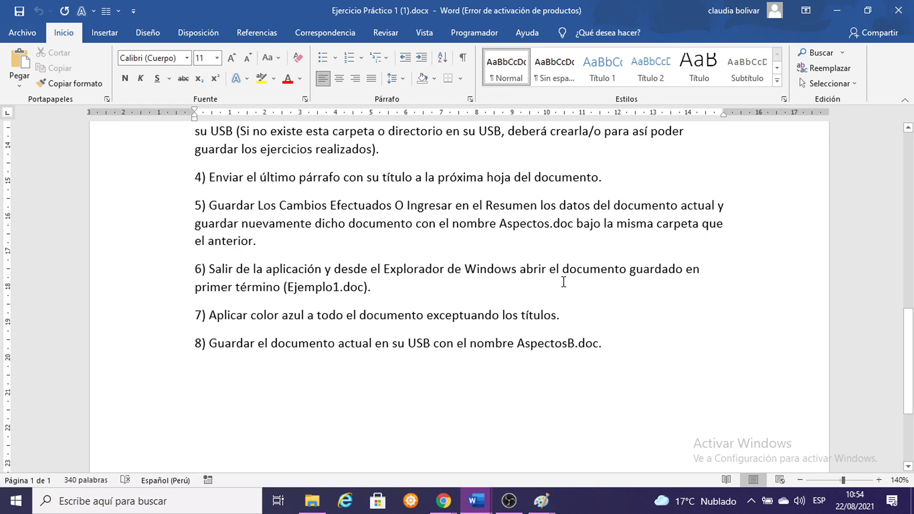
Step: Switch to TECLADO 2.jpg in Paint and undo the two strokes marking the Windows and E keys
{"action": "key", "text": "alt+Tab"}
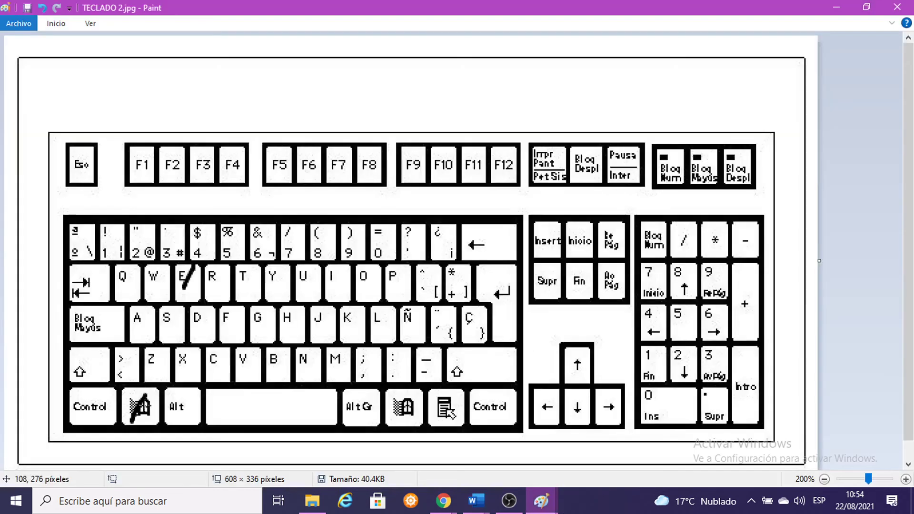
{"action": "key", "text": "ctrl+z"}
{"action": "key", "text": "ctrl+z"}
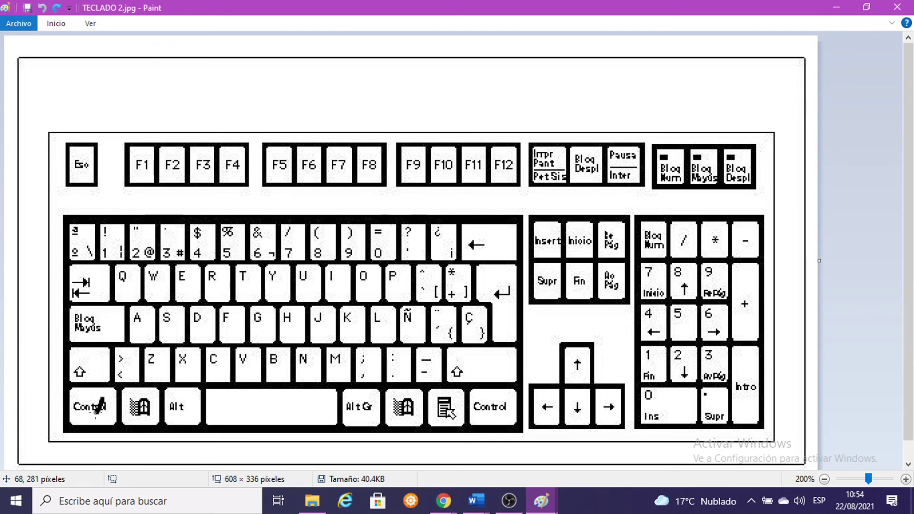
Step: Switch to EJEMPLO1.DOC.docx, select both body paragraphs without their titles, and clear the selection
{"action": "key", "text": "alt+Tab"}
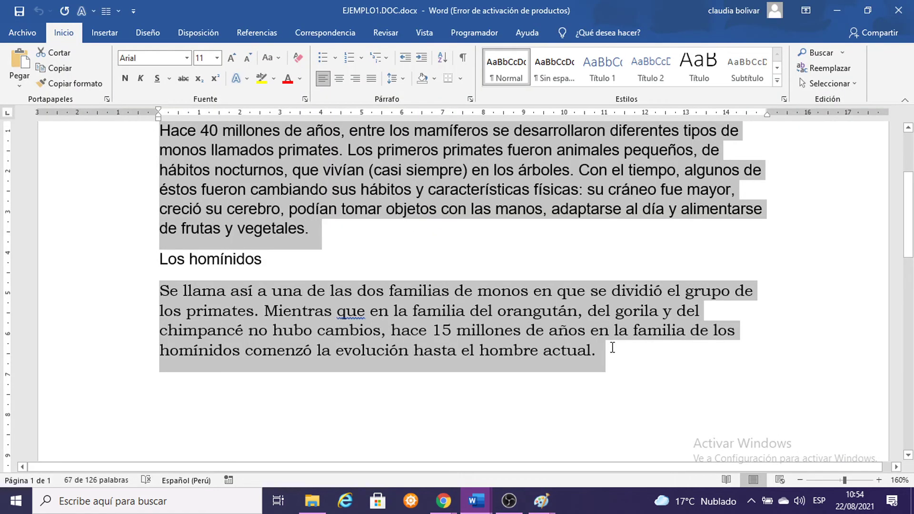
{"action": "scroll", "coordinate": [405, 301], "scroll_direction": "up", "scroll_amount": 2}
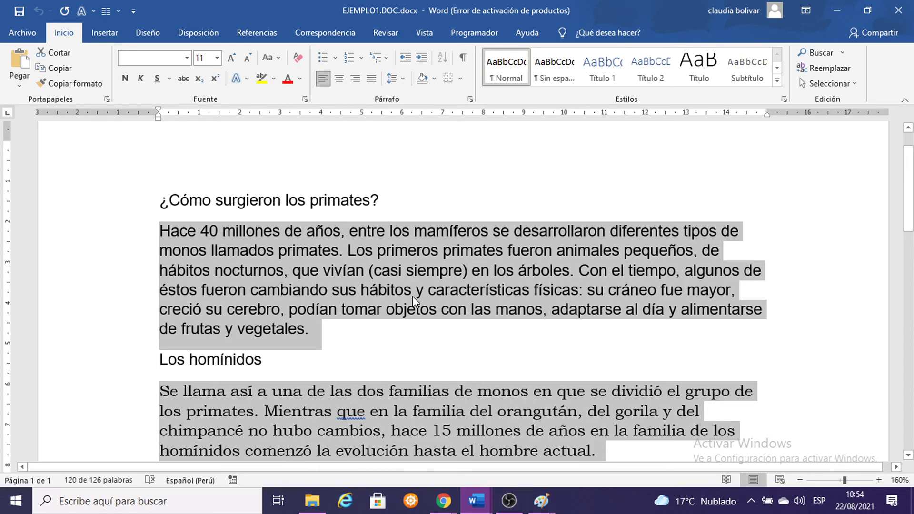
{"action": "scroll", "coordinate": [412, 296], "scroll_direction": "down", "scroll_amount": 1}
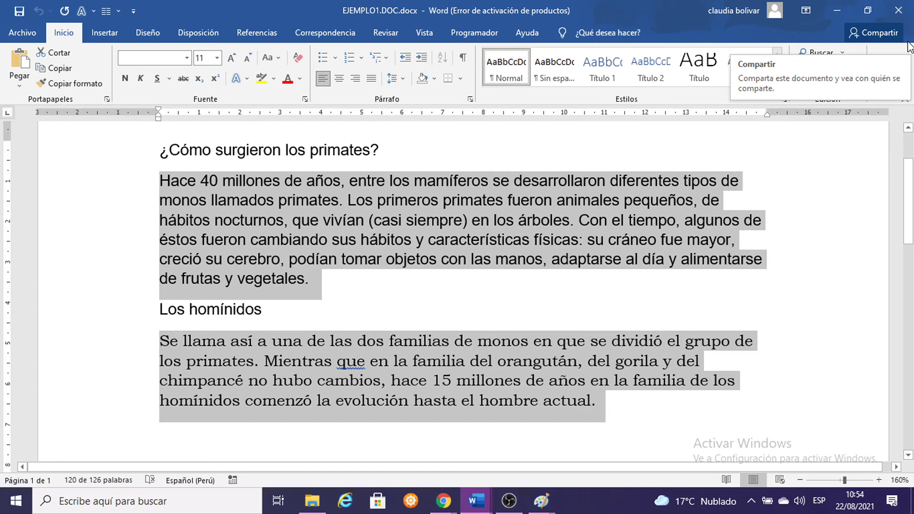
{"action": "left_click", "coordinate": [681, 201]}
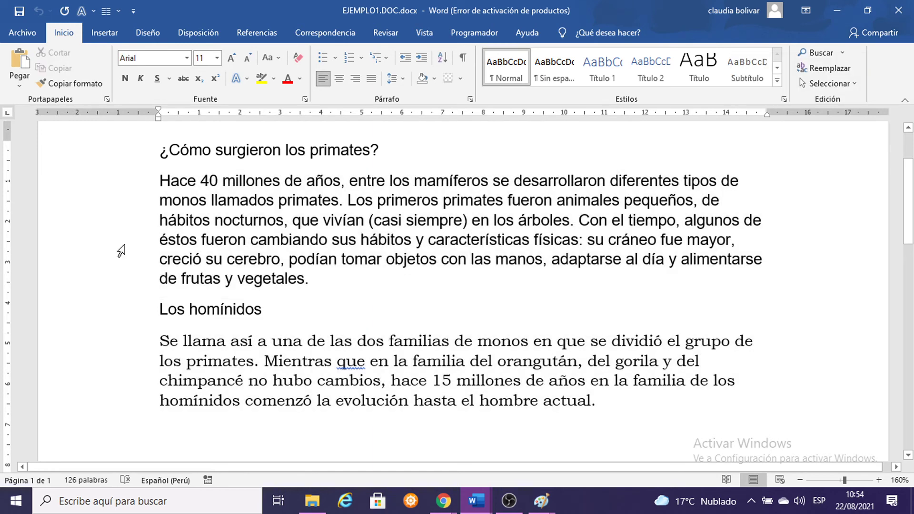
Step: Select several separate letters in the title "¿Cómo surgieron los primates?" at once, and clear the selection
{"action": "left_click_drag", "start_coordinate": [170, 151], "coordinate": [180, 151]}
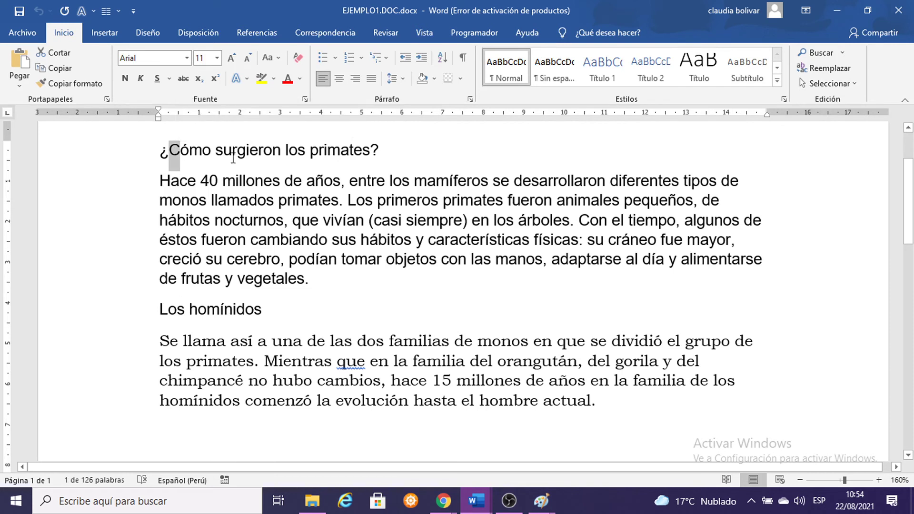
{"action": "left_click_drag", "start_coordinate": [249, 152], "coordinate": [372, 152]}
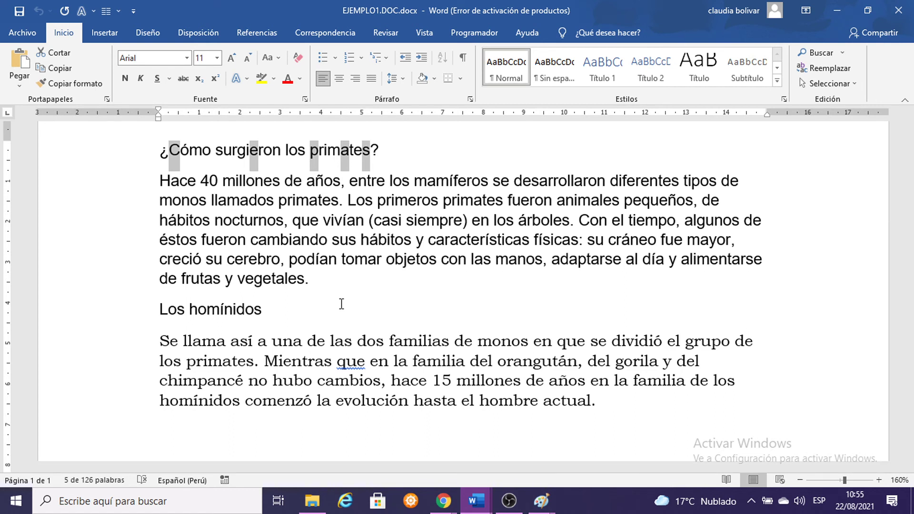
{"action": "left_click", "coordinate": [373, 221]}
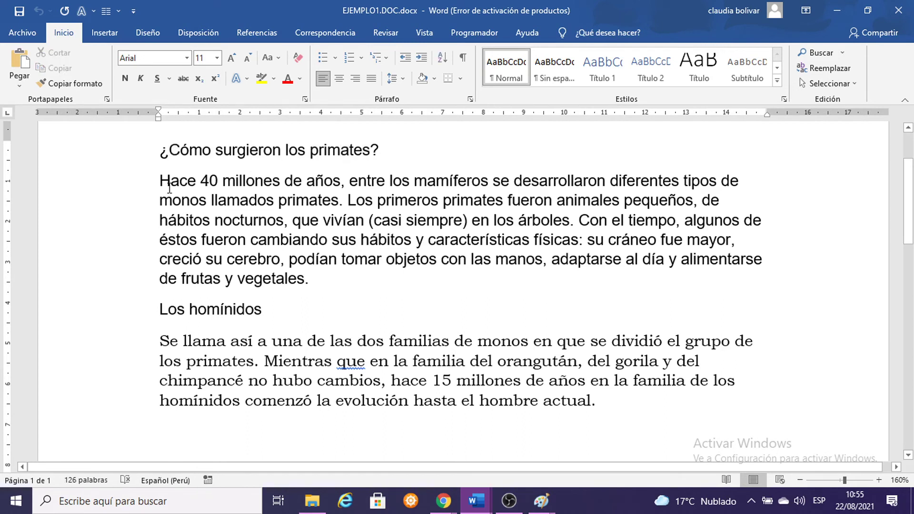
Step: Select both body paragraphs together without their titles and set their font colour to Azul claro
{"action": "left_click_drag", "start_coordinate": [160, 181], "coordinate": [373, 275]}
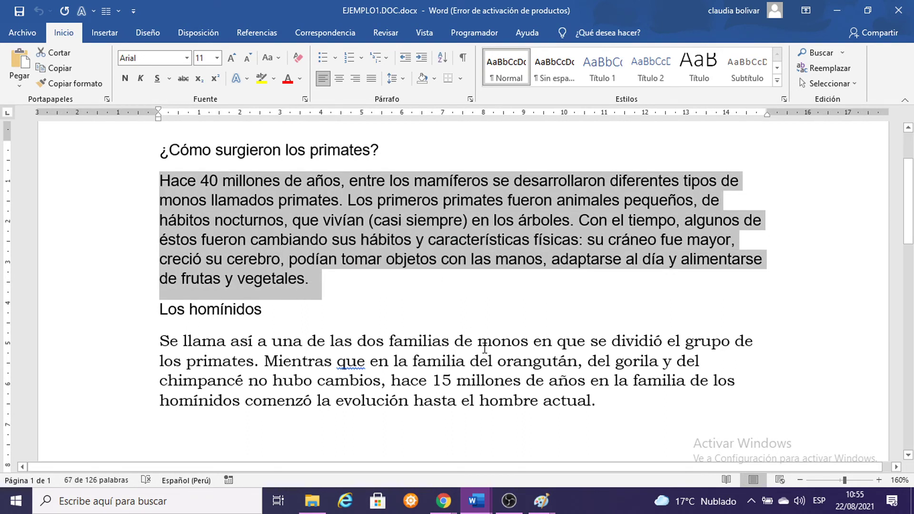
{"action": "left_click_drag", "start_coordinate": [161, 342], "coordinate": [634, 414]}
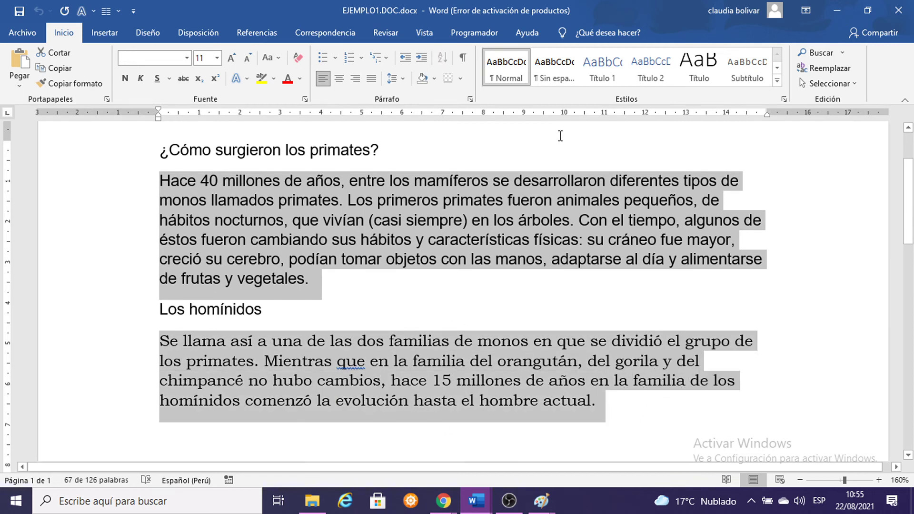
{"action": "left_click", "coordinate": [300, 79]}
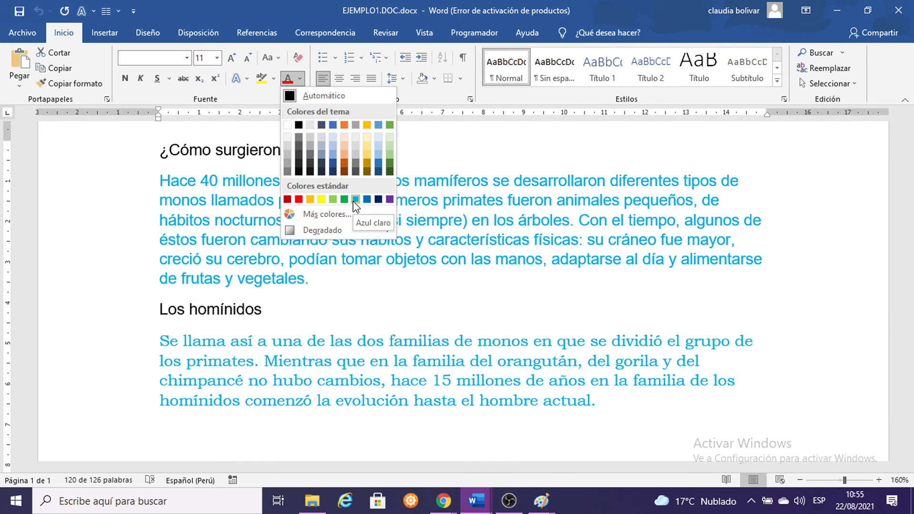
{"action": "left_click", "coordinate": [355, 199]}
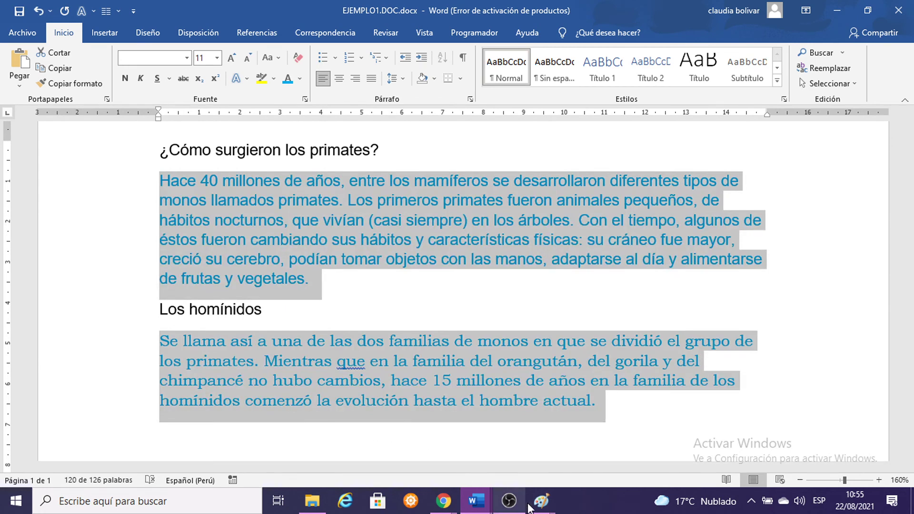
Step: Switch to Paint, paste the screenshot of the font colour palette, reposition it on the canvas, and return to EJEMPLO1.DOC.docx with the text deselected
{"action": "left_click", "coordinate": [607, 410]}
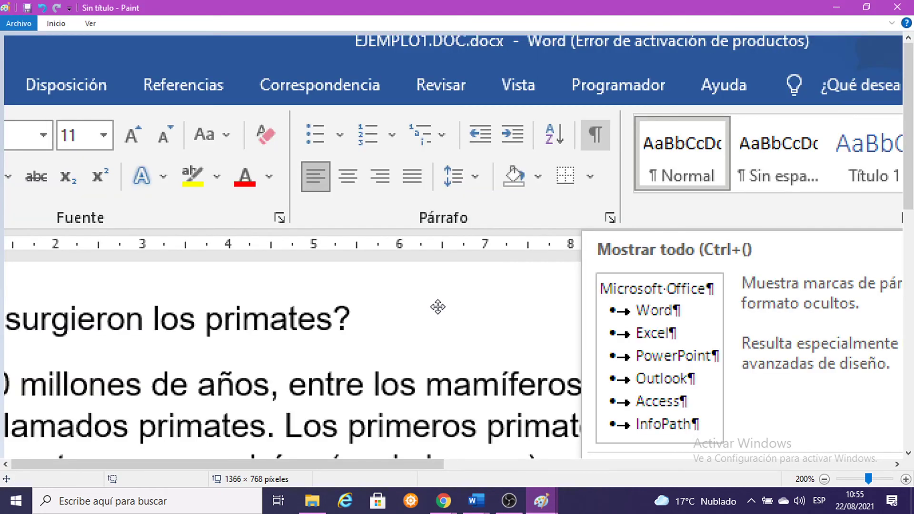
{"action": "key", "text": "ctrl+v"}
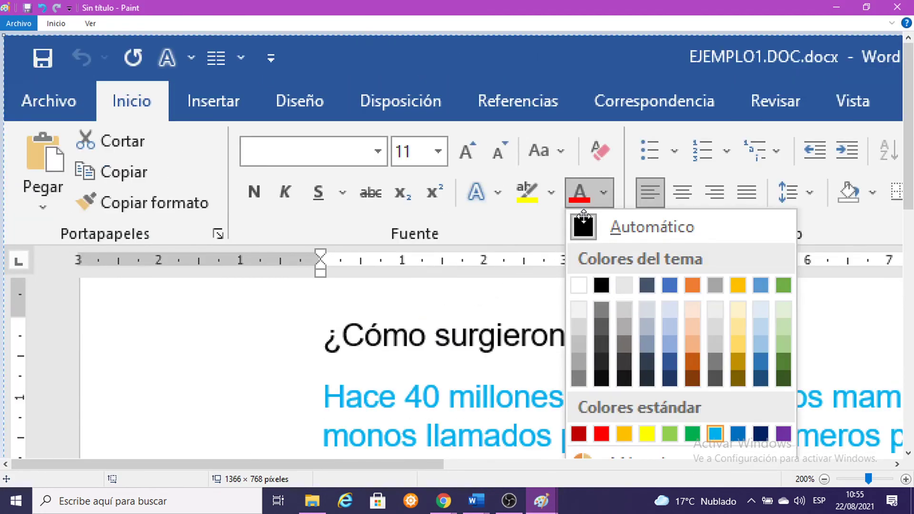
{"action": "left_click_drag", "start_coordinate": [652, 338], "coordinate": [534, 269]}
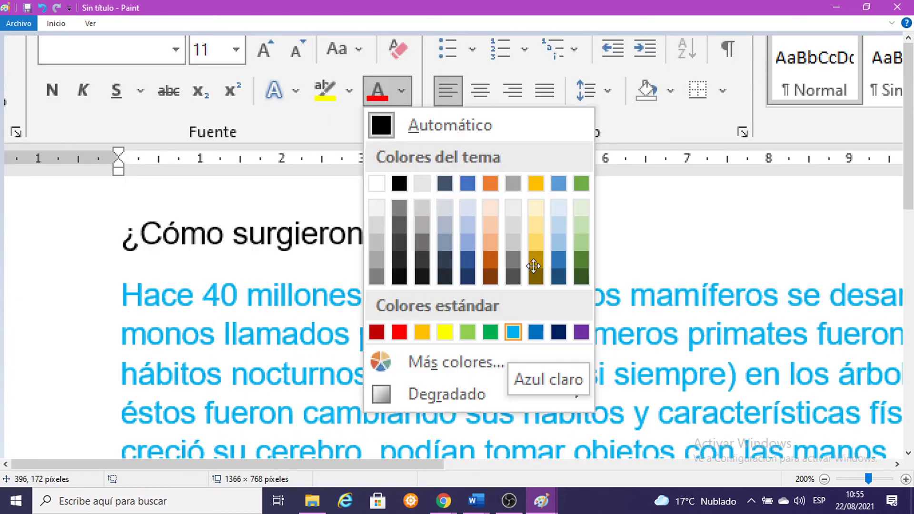
{"action": "left_click_drag", "start_coordinate": [616, 301], "coordinate": [533, 267]}
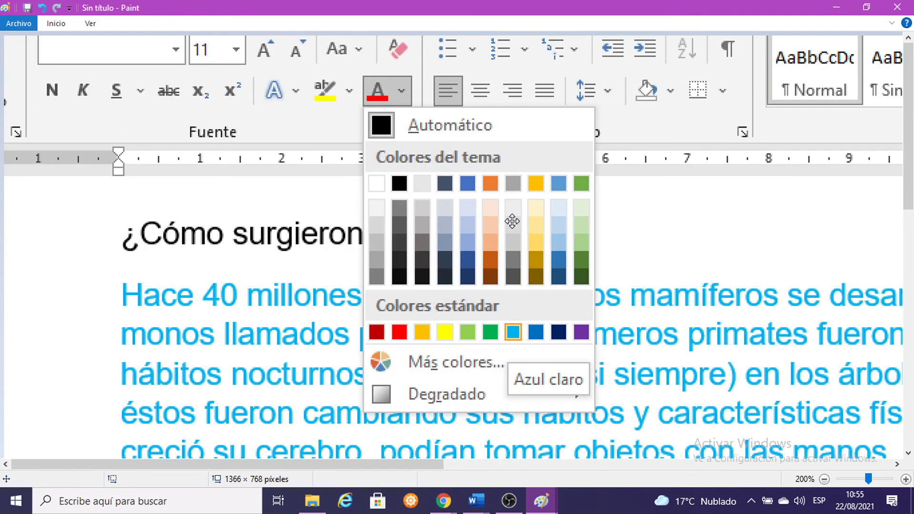
{"action": "left_click_drag", "start_coordinate": [512, 221], "coordinate": [540, 303]}
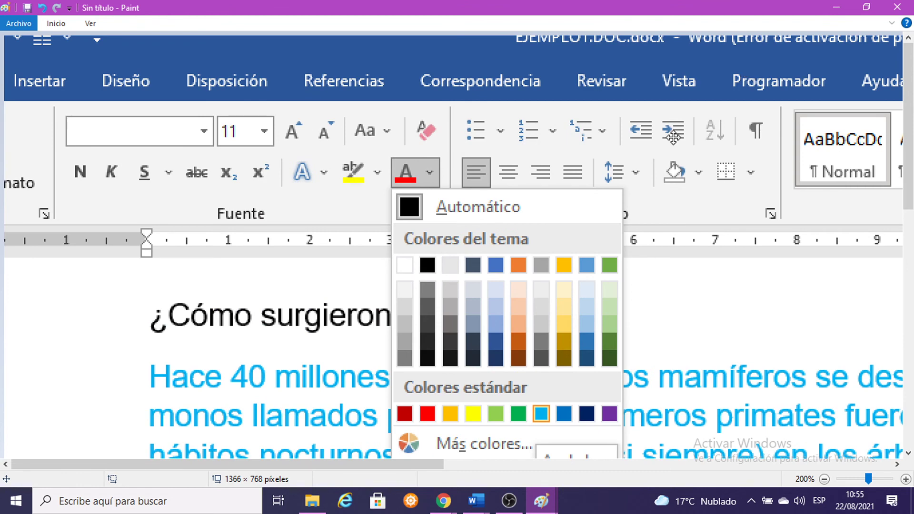
{"action": "left_click", "coordinate": [836, 8]}
{"action": "left_click", "coordinate": [367, 309]}
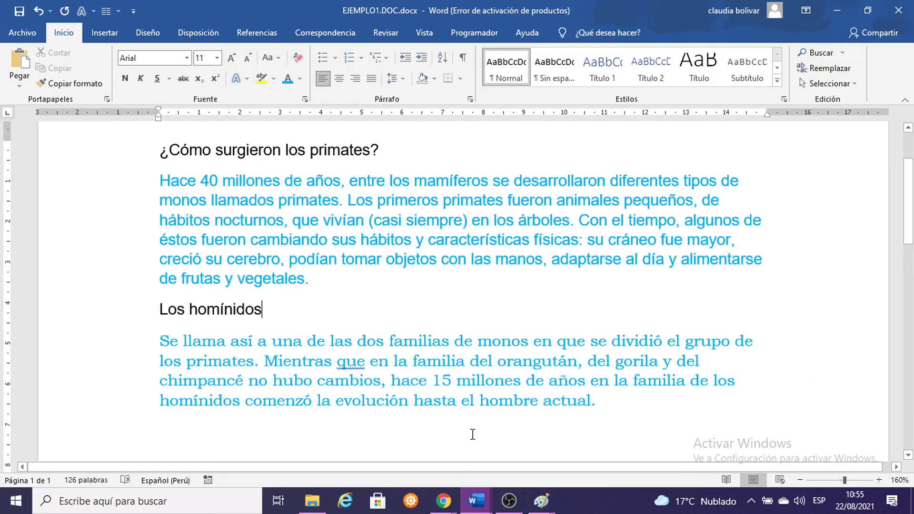
Step: Switch to Ejercicio Práctico 1 (1).docx and read tasks 7 and 8, highlighting the file name AspectosB.doc
{"action": "mouse_move", "coordinate": [478, 504]}
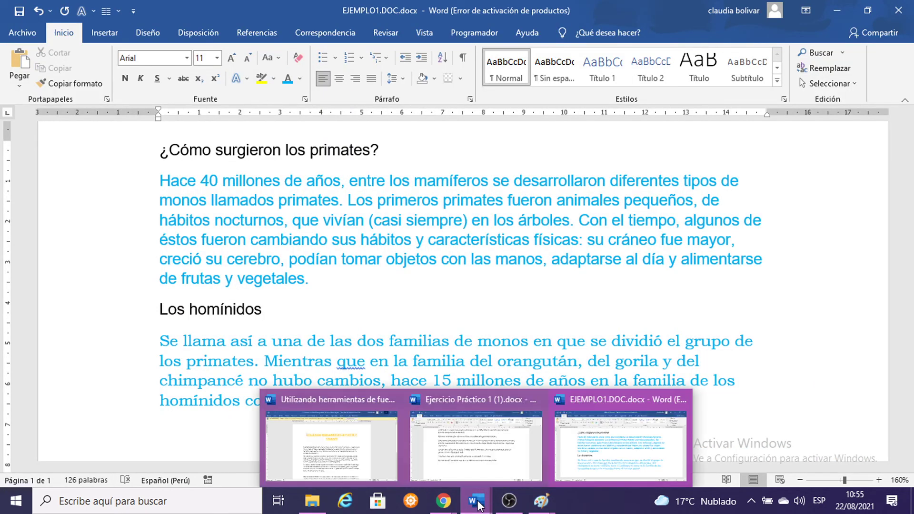
{"action": "left_click", "coordinate": [476, 448]}
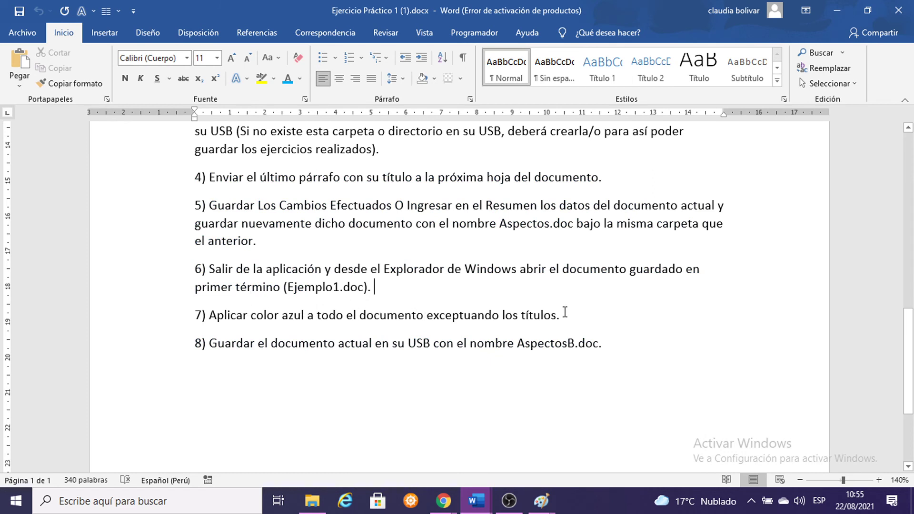
{"action": "left_click_drag", "start_coordinate": [565, 313], "coordinate": [476, 316]}
{"action": "left_click", "coordinate": [255, 346]}
{"action": "left_click_drag", "start_coordinate": [519, 342], "coordinate": [599, 333]}
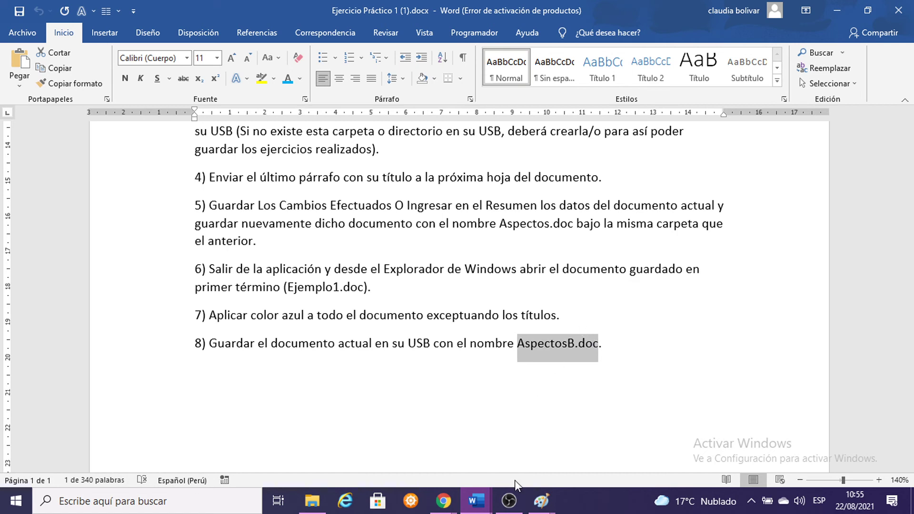
Step: Return to EJEMPLO1.DOC.docx and save a copy in the EJWORD folder as AspectosB.doc
{"action": "mouse_move", "coordinate": [476, 504]}
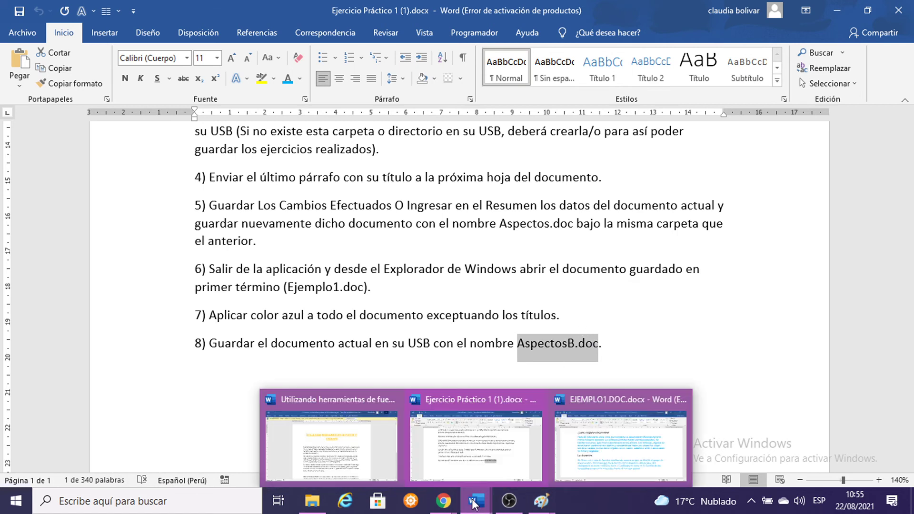
{"action": "left_click", "coordinate": [595, 461]}
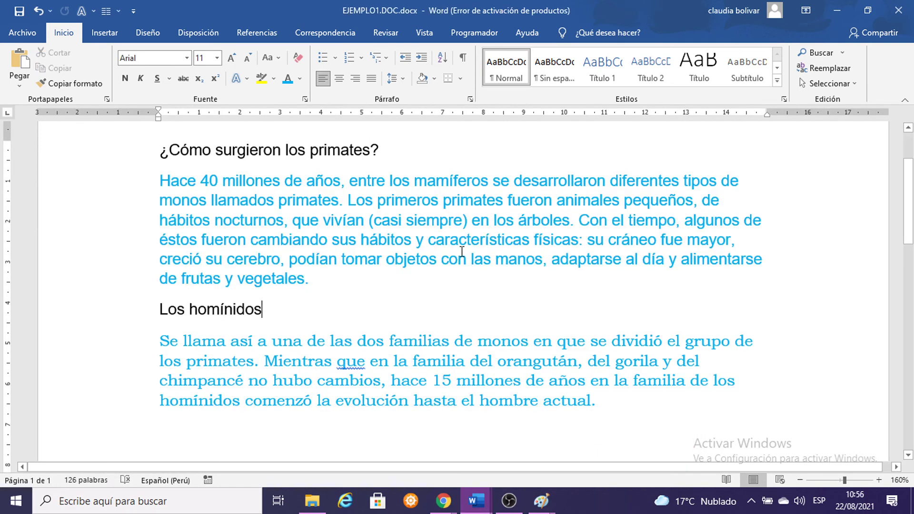
{"action": "left_click", "coordinate": [16, 38]}
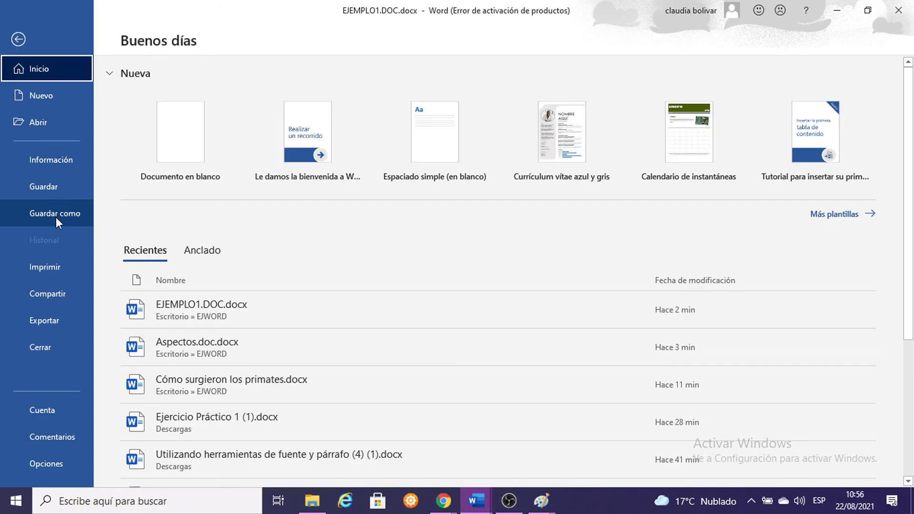
{"action": "left_click", "coordinate": [56, 218]}
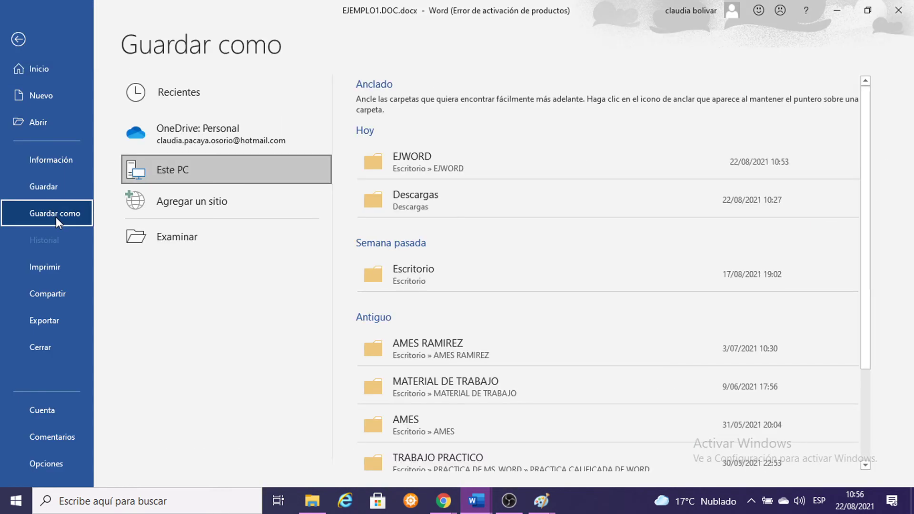
{"action": "left_click", "coordinate": [430, 166]}
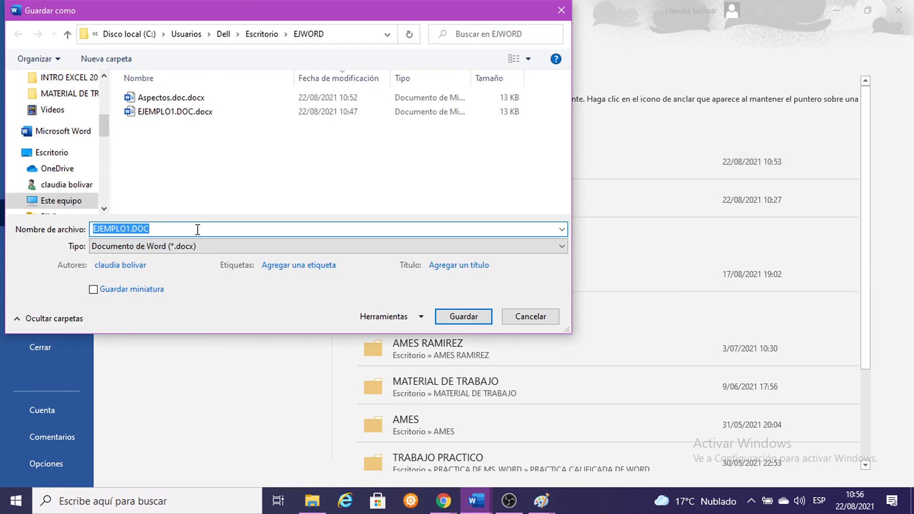
{"action": "key", "text": "BackSpace"}
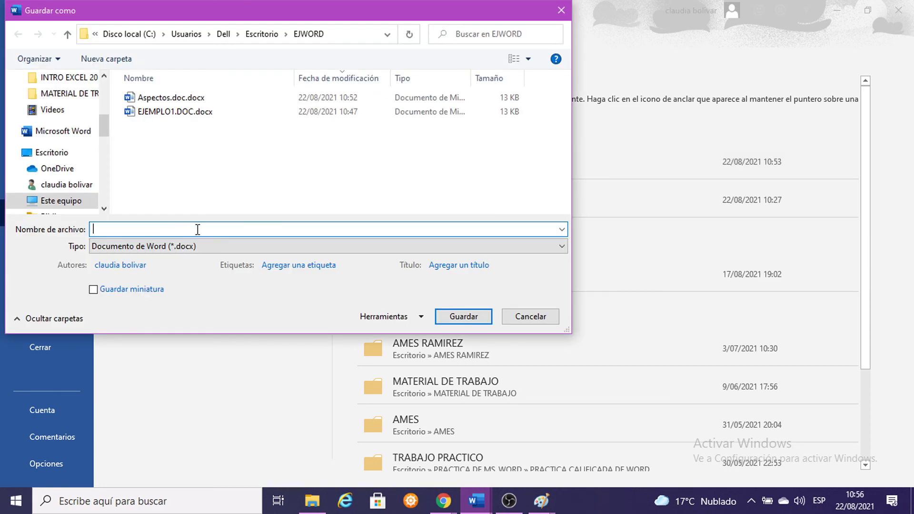
{"action": "type", "text": "AspectosB.doc"}
{"action": "left_click", "coordinate": [449, 317]}
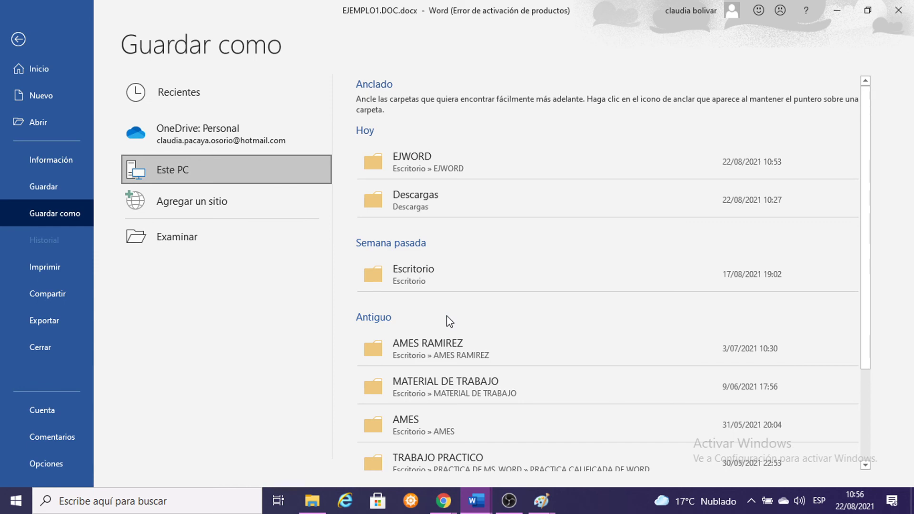
Step: Look over Ejercicio Práctico 1 (1).docx from its beginning, and switch to the PRACTICA CALIFICADA DE WORD course page in Chrome
{"action": "left_click", "coordinate": [476, 500]}
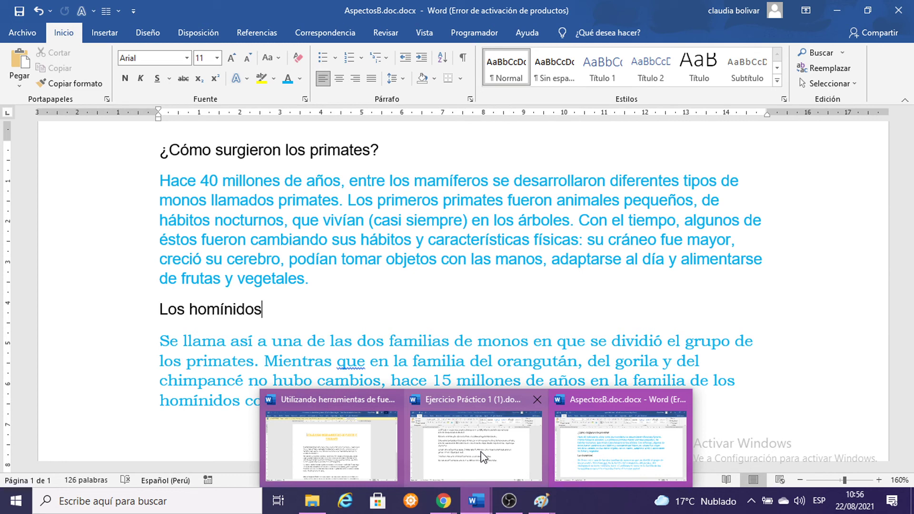
{"action": "left_click", "coordinate": [483, 457]}
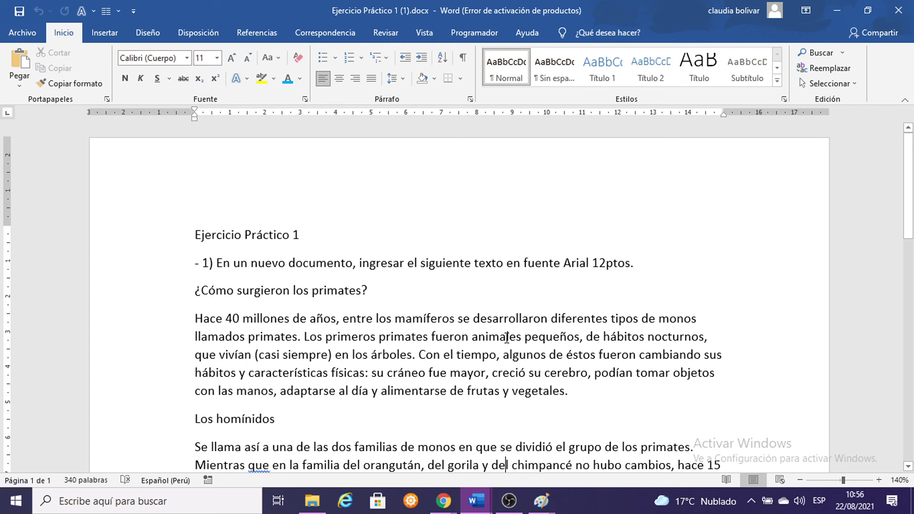
{"action": "left_click", "coordinate": [374, 280]}
{"action": "key", "text": "alt+Tab"}
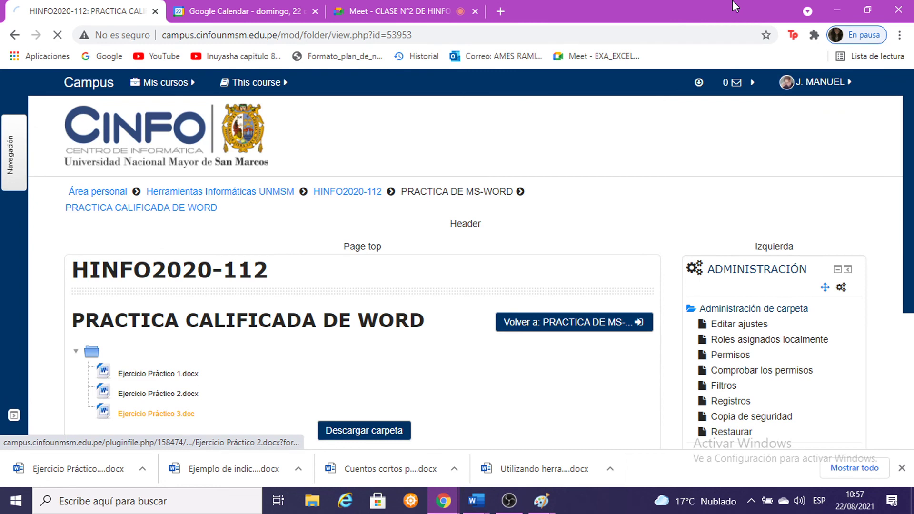